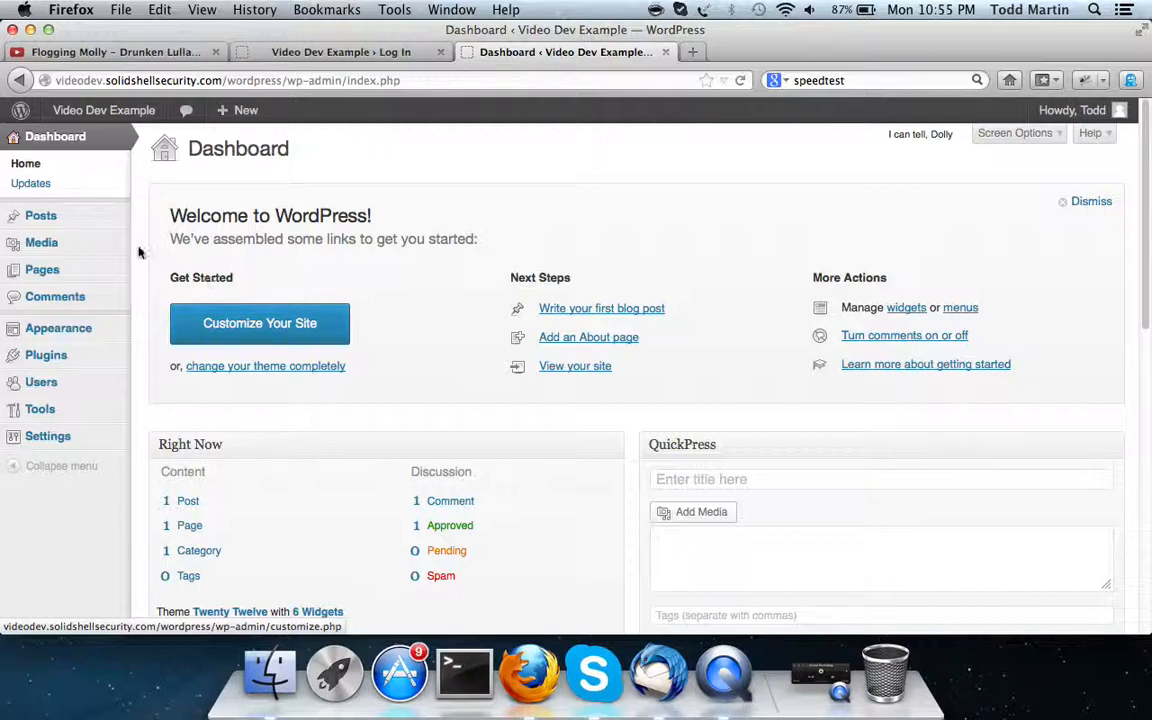
# Write a new draft post titled 'jhglskjh' with placeholder body text, then go to Categories
pyautogui.moveTo(47, 228)
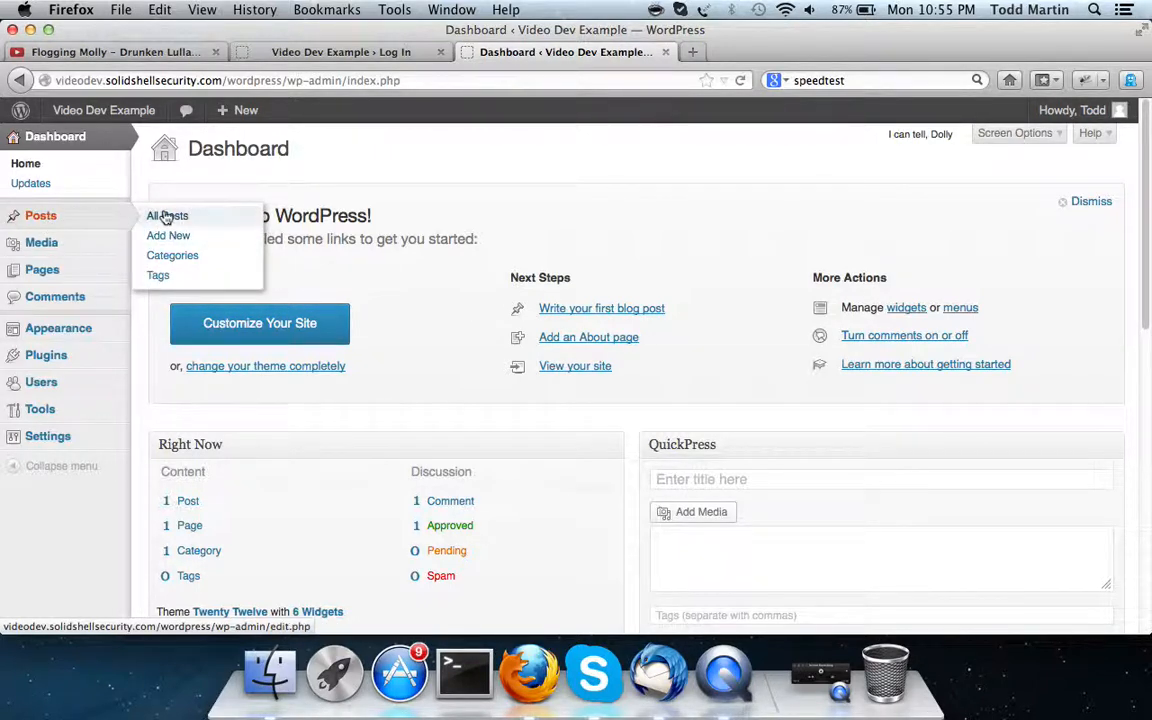
pyautogui.click(183, 237)
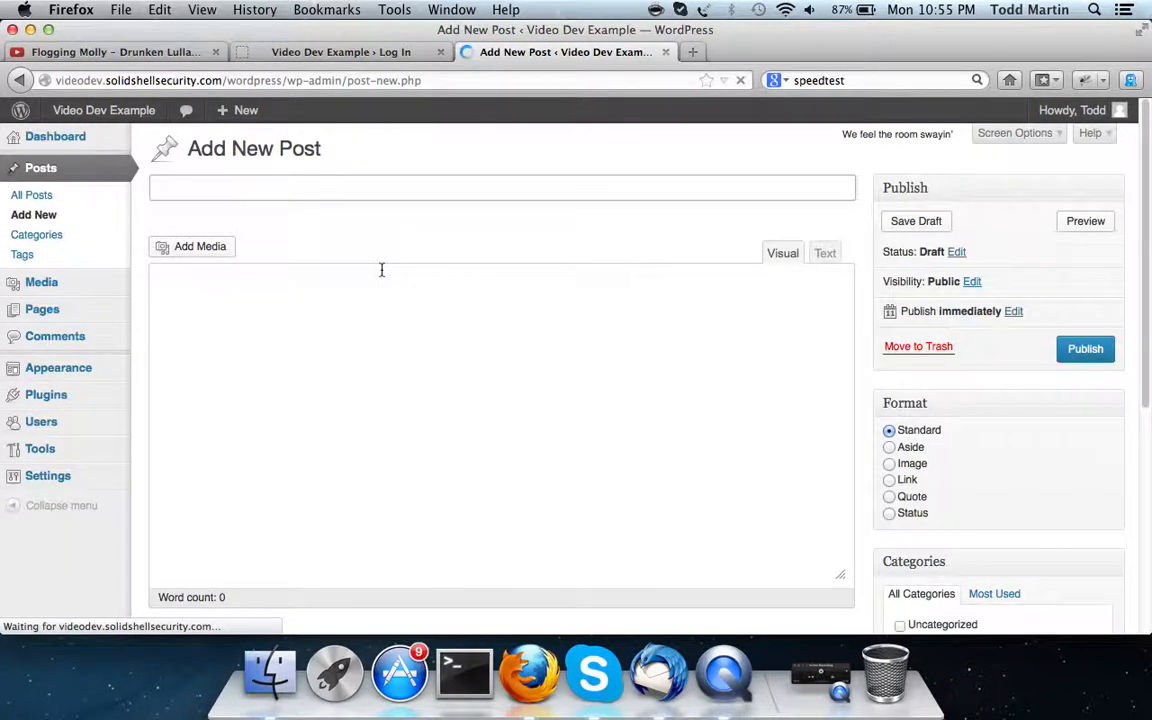
pyautogui.write('jhglskjh')
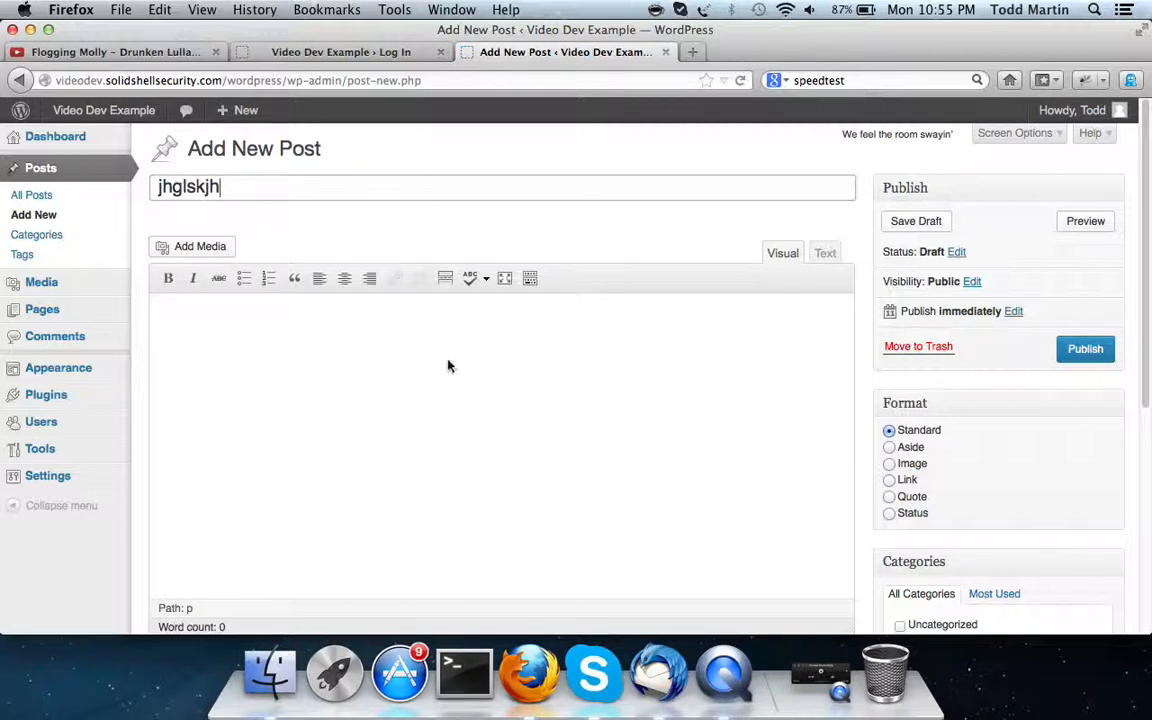
pyautogui.click(448, 365)
pyautogui.write('fdjkghs;ikhgl')
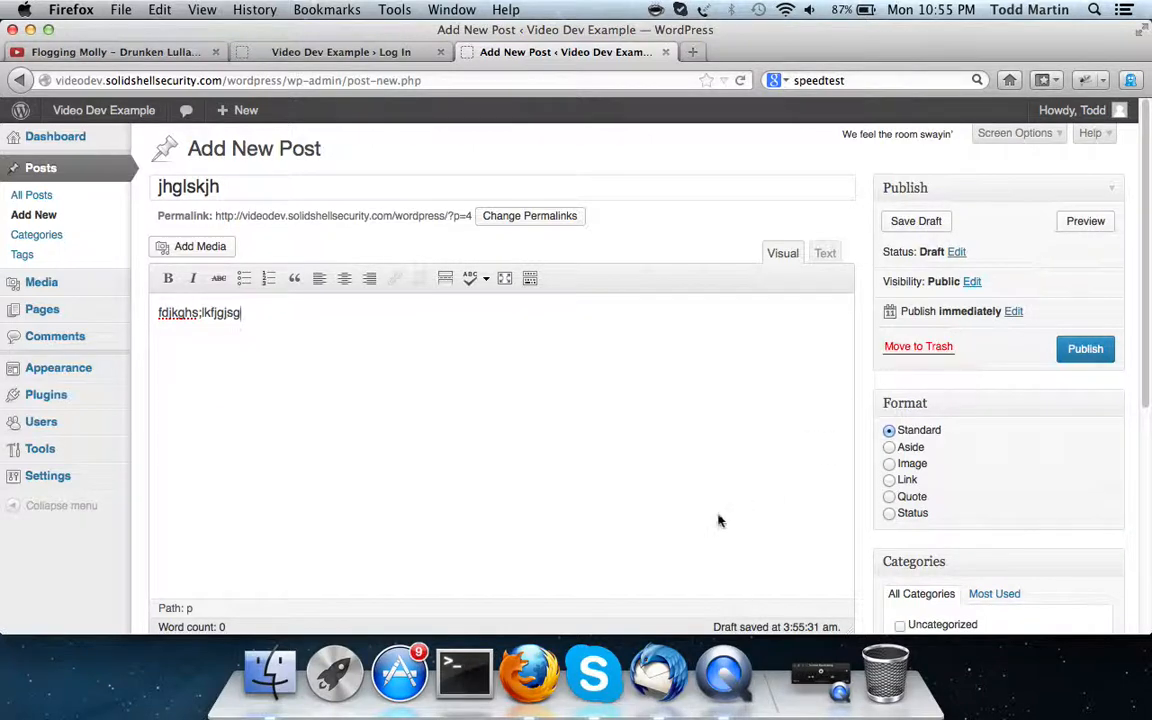
pyautogui.scroll(-5, 718, 520)
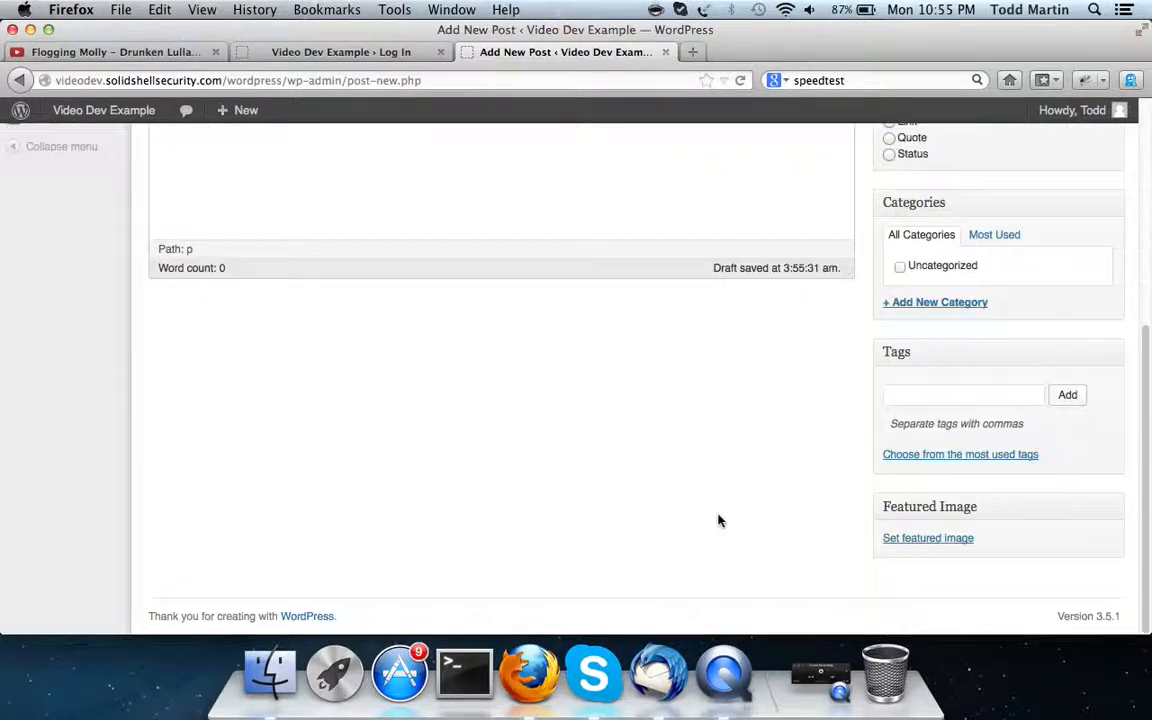
pyautogui.click(966, 394)
pyautogui.scroll(3, 964, 393)
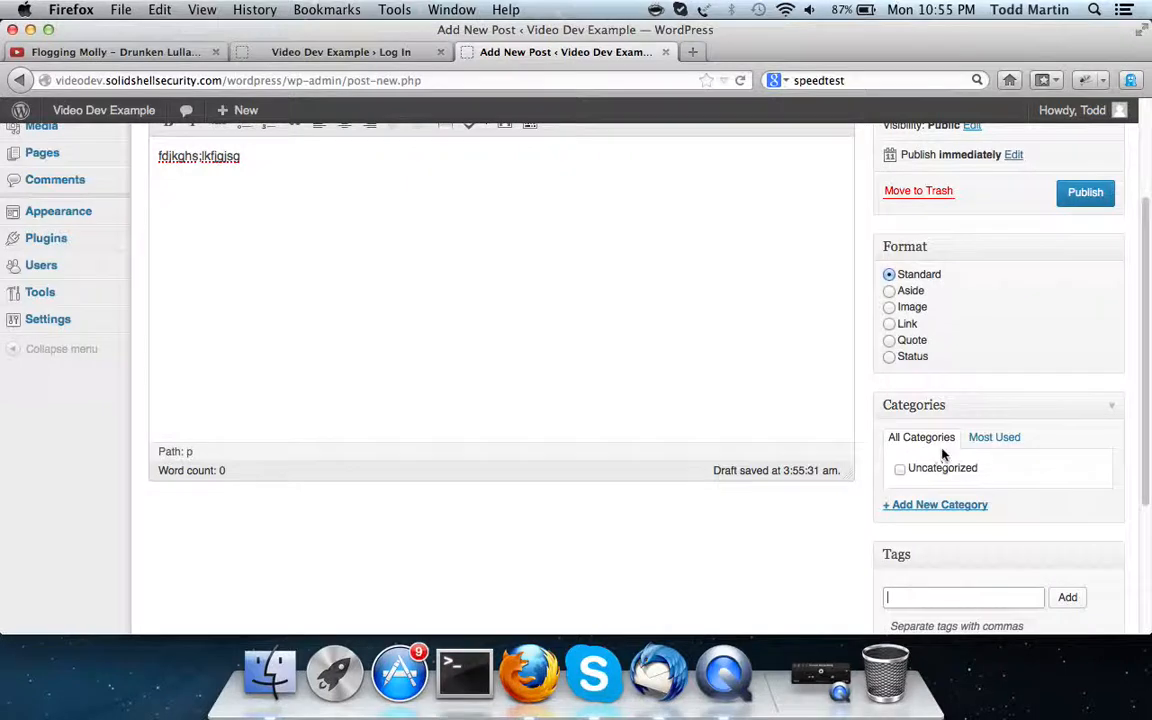
pyautogui.scroll(3, 473, 337)
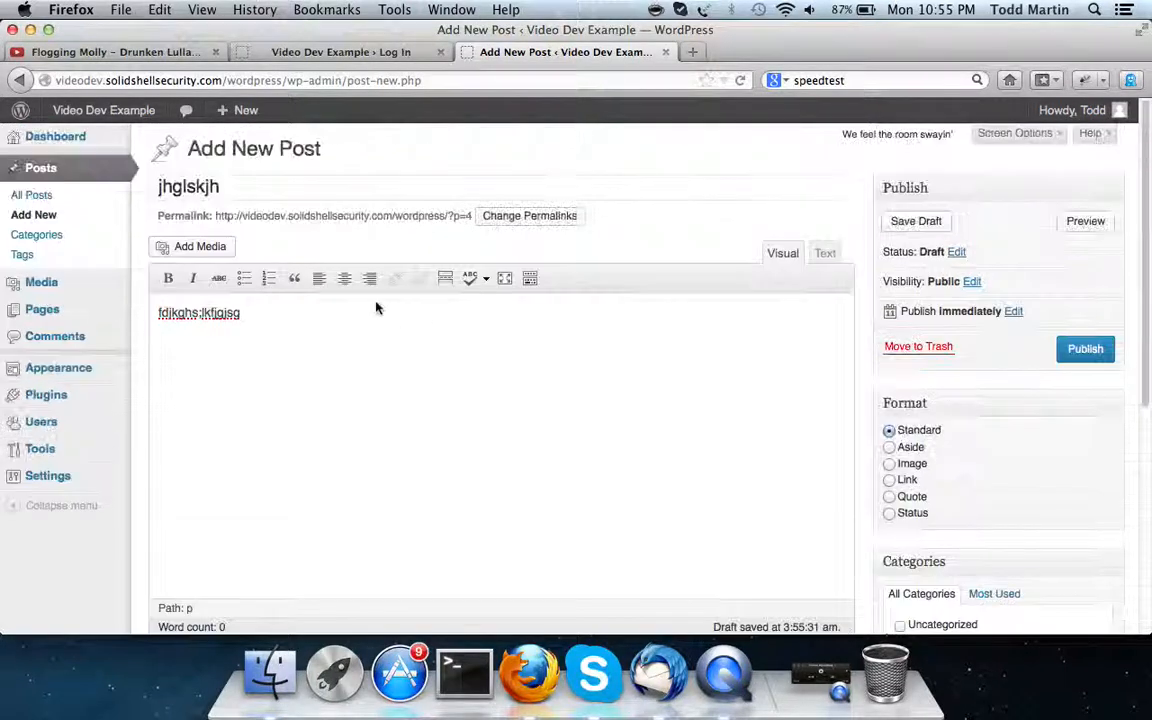
pyautogui.click(40, 236)
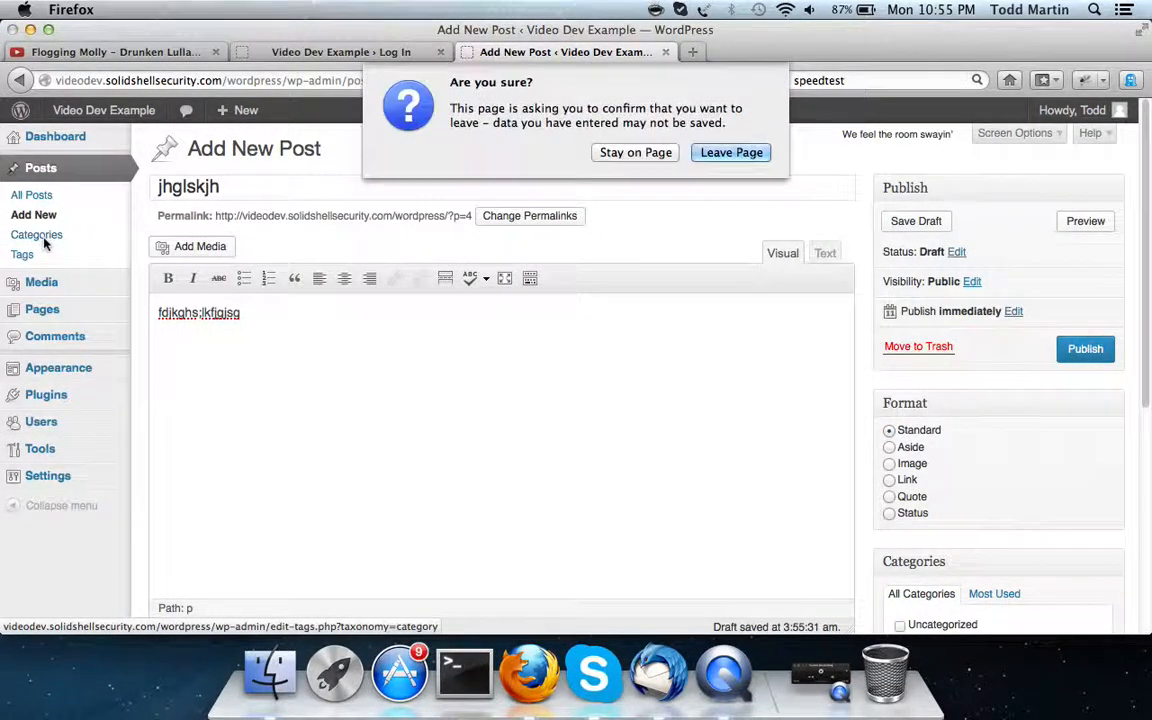
# Leave the unsaved post and add the Testing category with slug 'test', no parent, and a short description
pyautogui.click(726, 154)
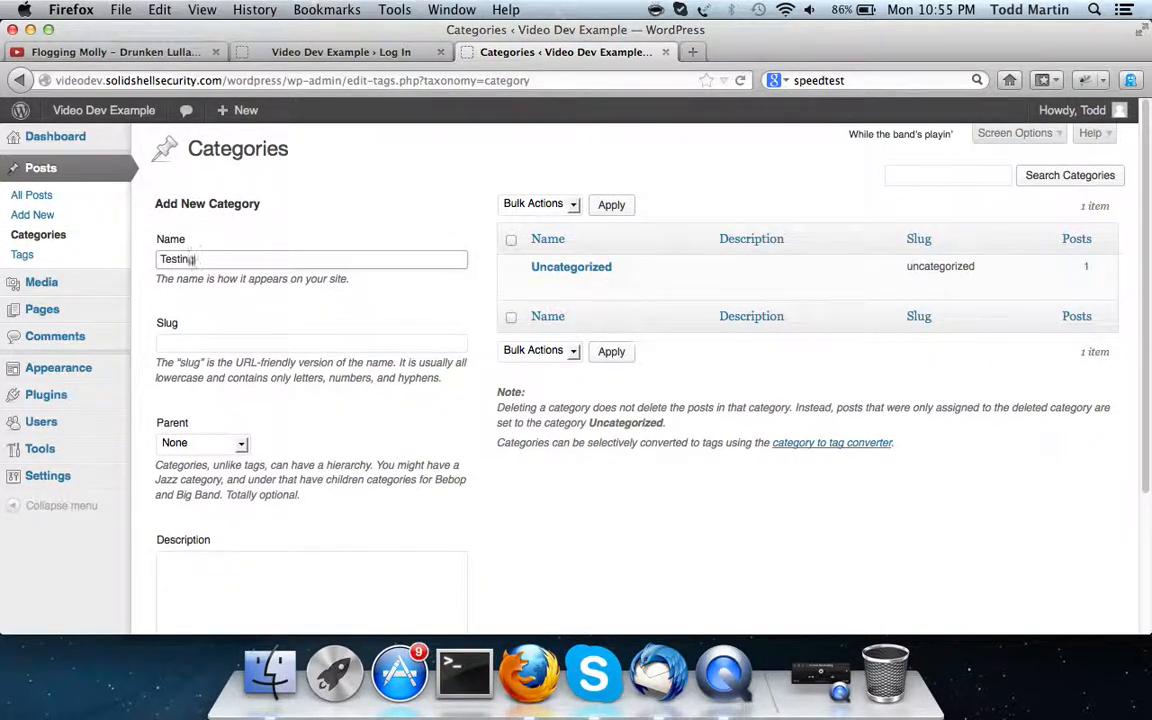
pyautogui.click(376, 344)
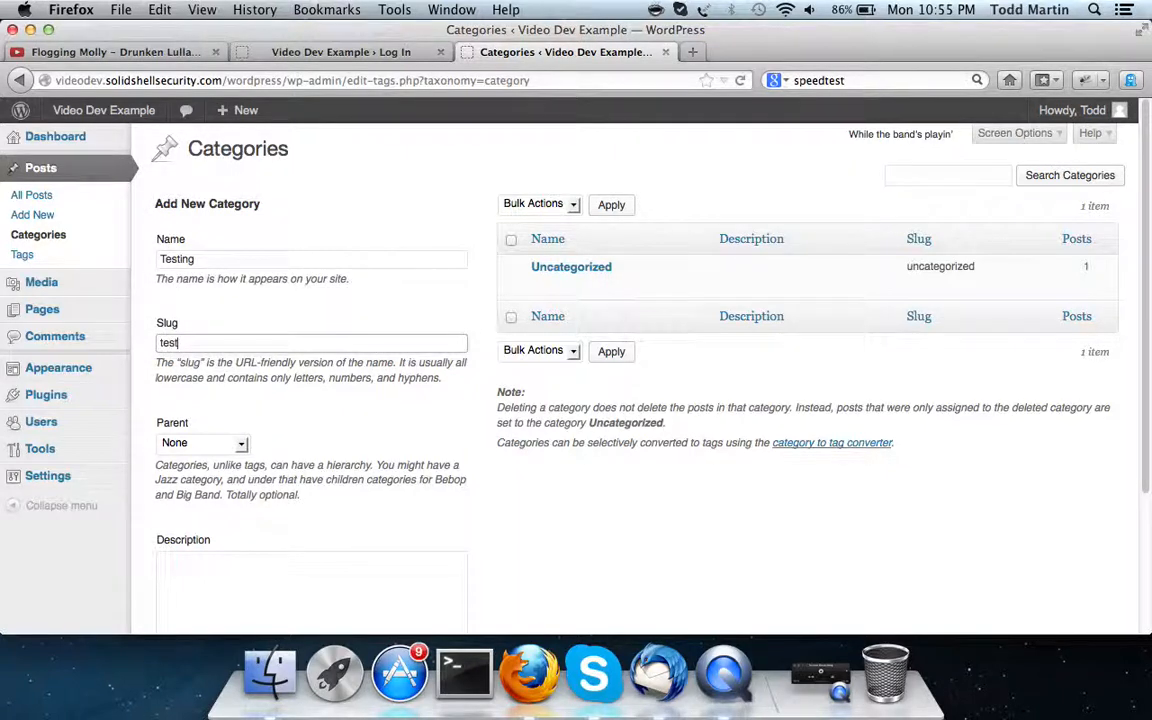
pyautogui.write('test')
pyautogui.scroll(-3, 260, 395)
pyautogui.click(240, 354)
pyautogui.click(239, 353)
pyautogui.click(296, 506)
pyautogui.write('a')
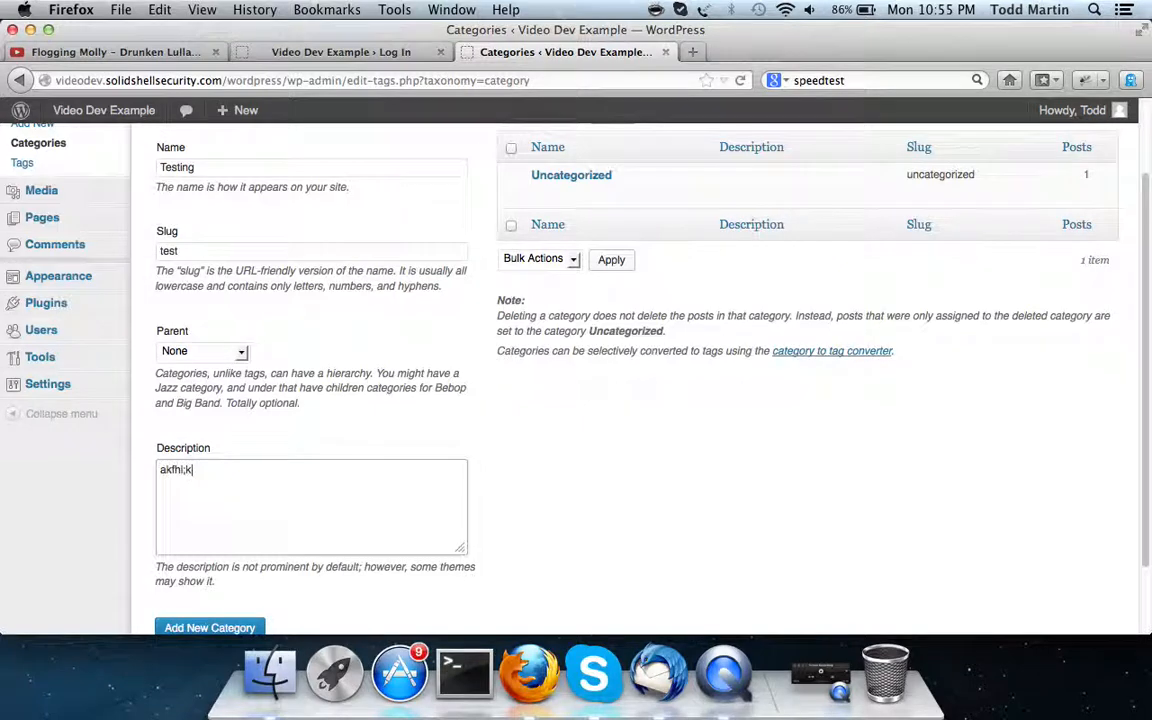
pyautogui.write('kfhl;k')
pyautogui.click(208, 626)
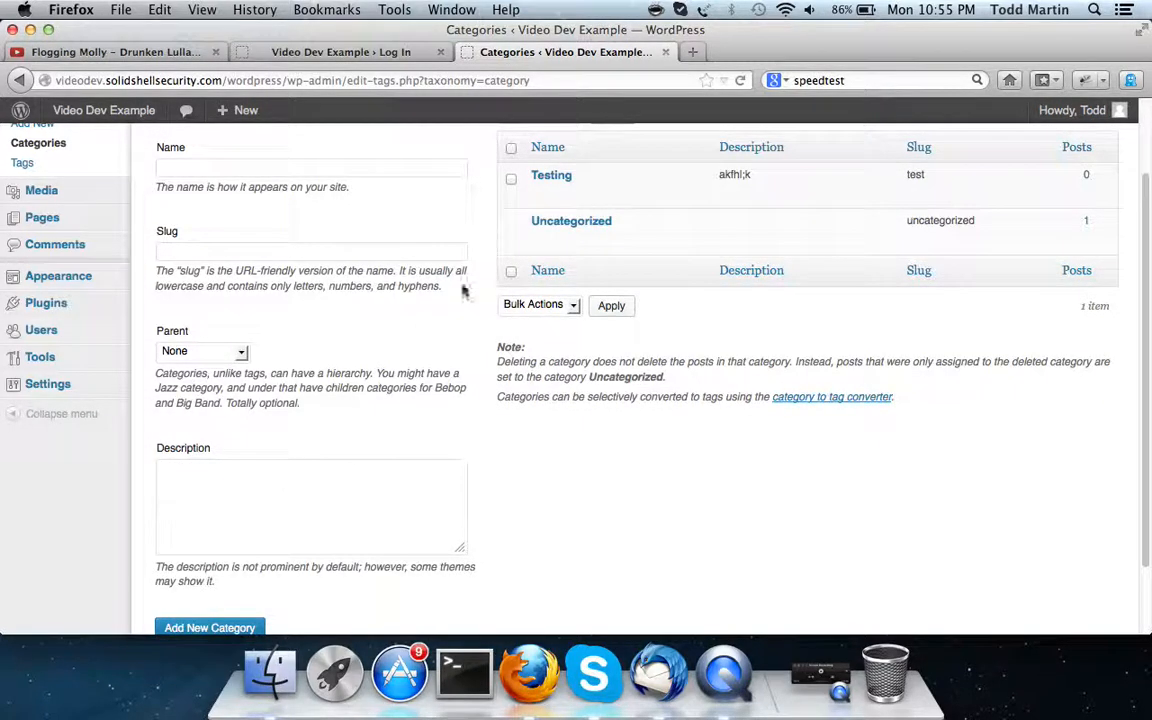
# Go through All Posts to start a fresh new post
pyautogui.scroll(3, 430, 300)
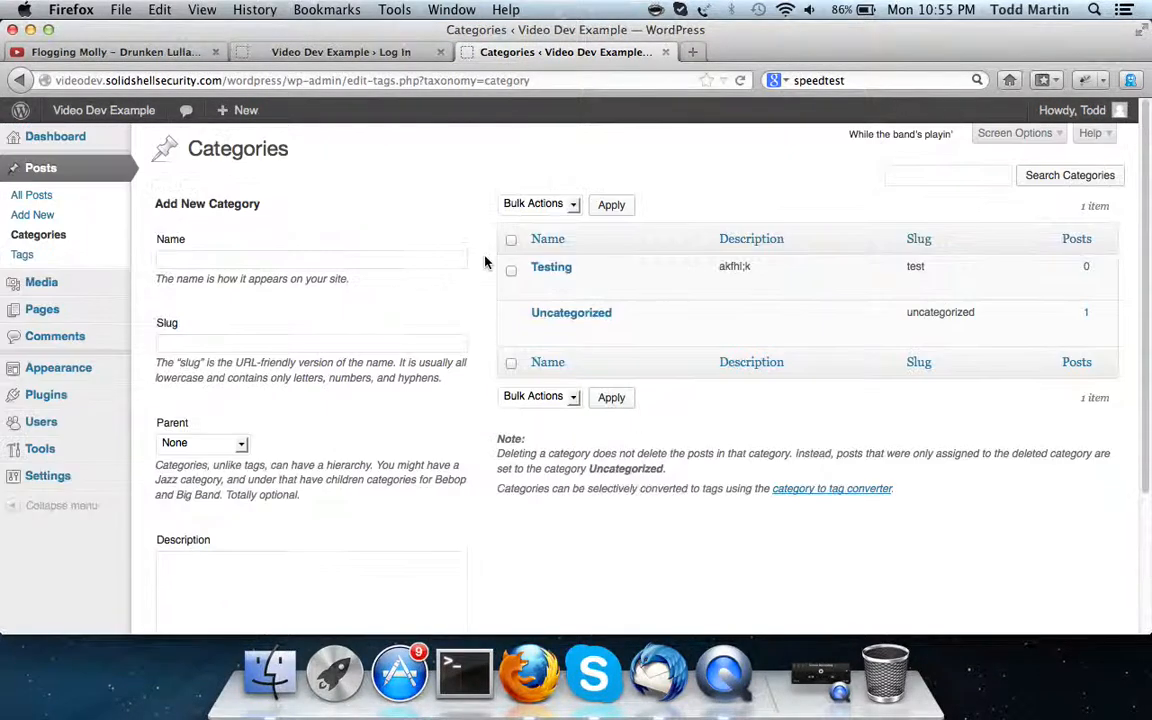
pyautogui.click(24, 194)
pyautogui.click(27, 217)
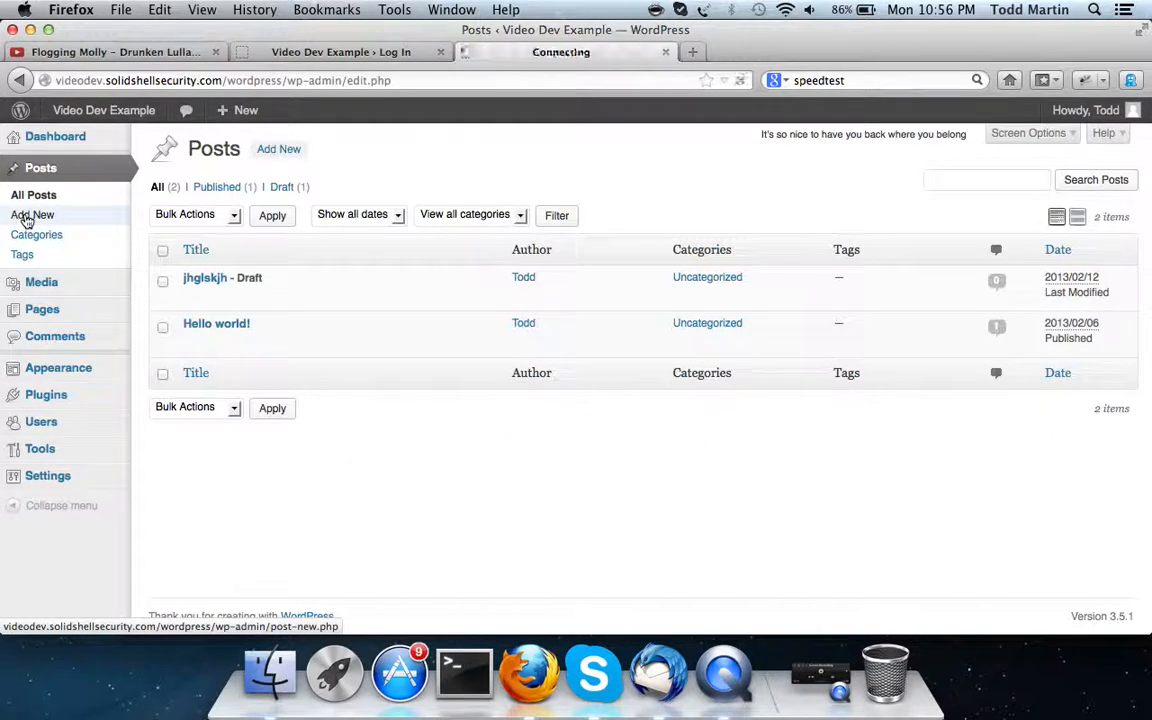
pyautogui.scroll(-5, 1028, 455)
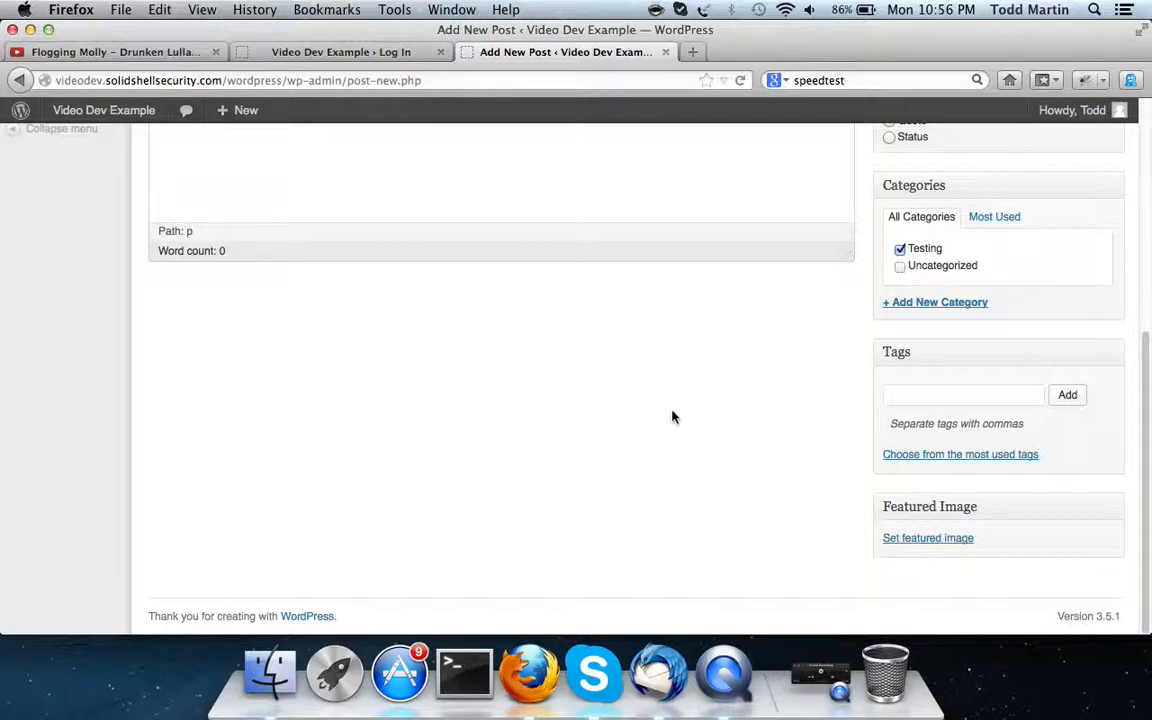
pyautogui.scroll(5, 660, 397)
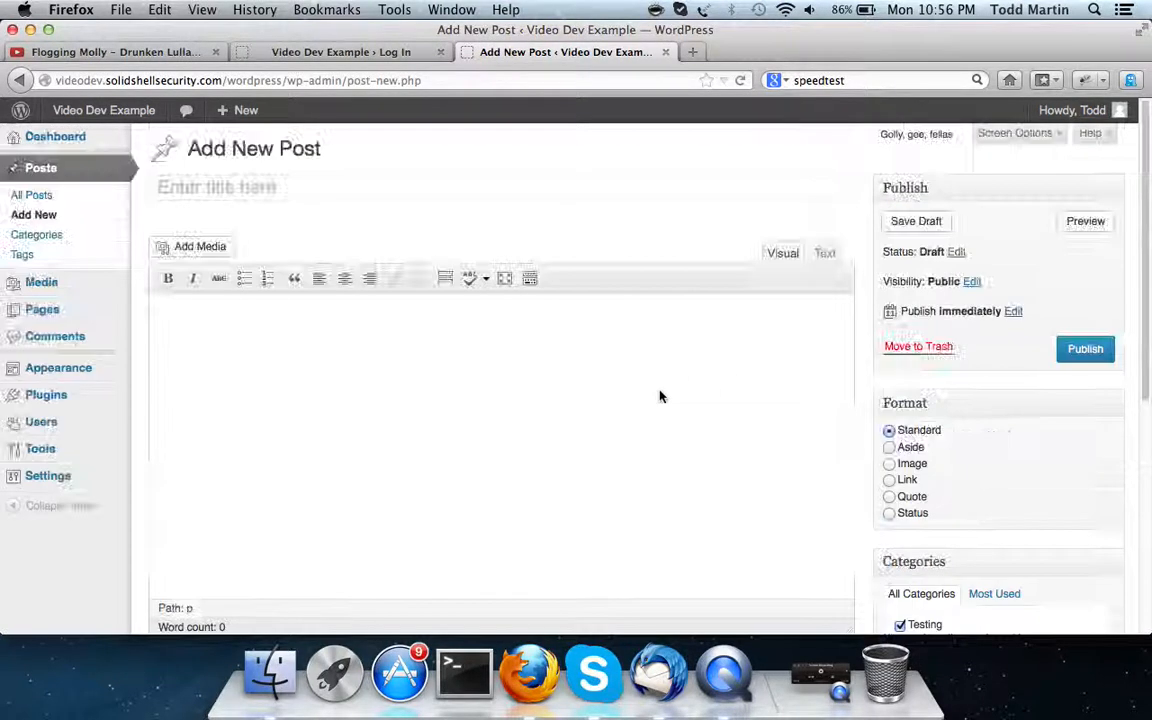
# Reach Media > Add New and cancel the file picker without uploading anything
pyautogui.click(57, 287)
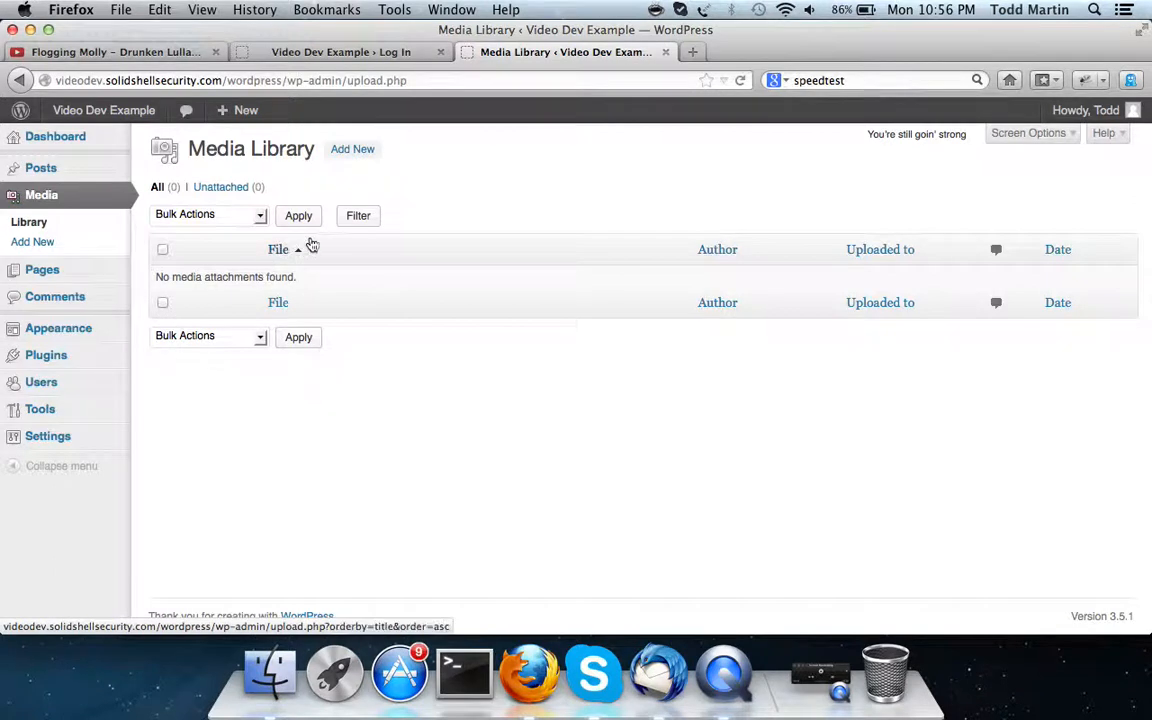
pyautogui.click(341, 150)
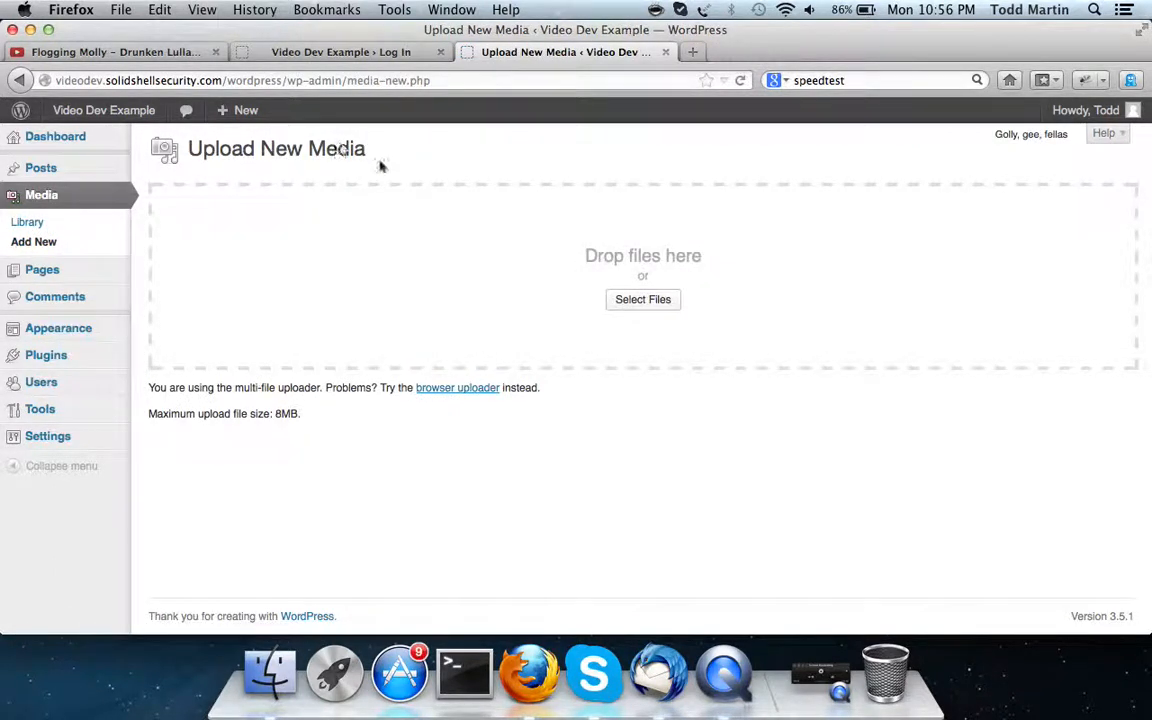
pyautogui.click(655, 309)
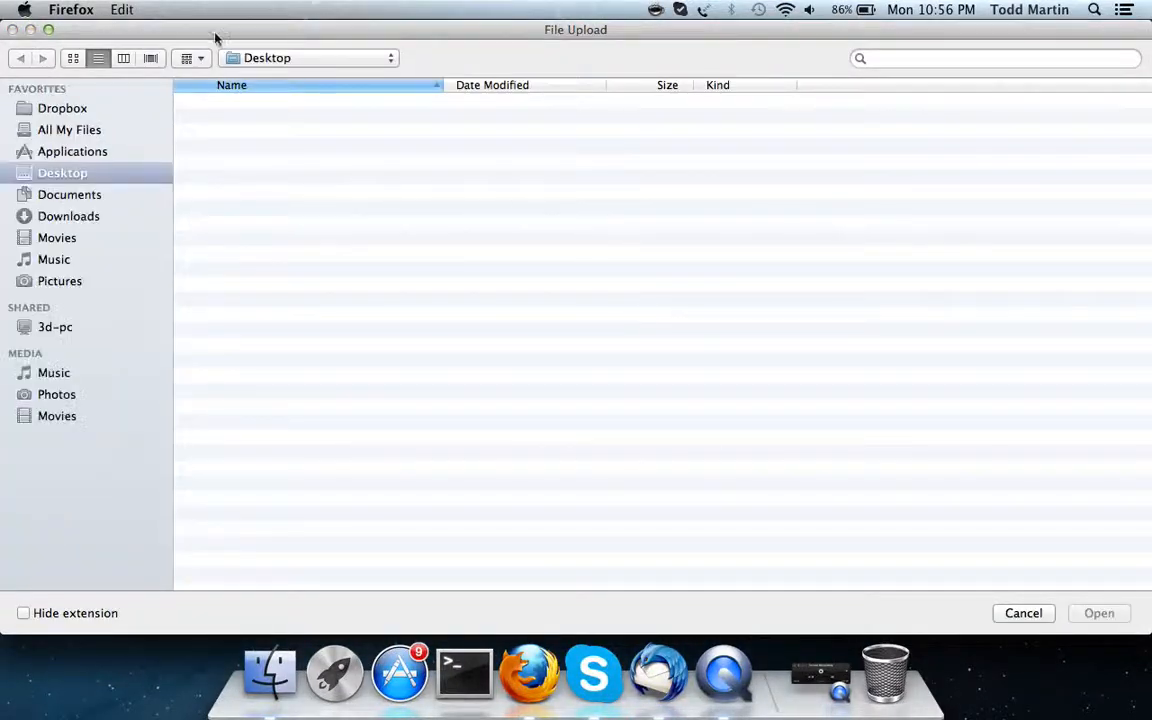
pyautogui.click(1023, 613)
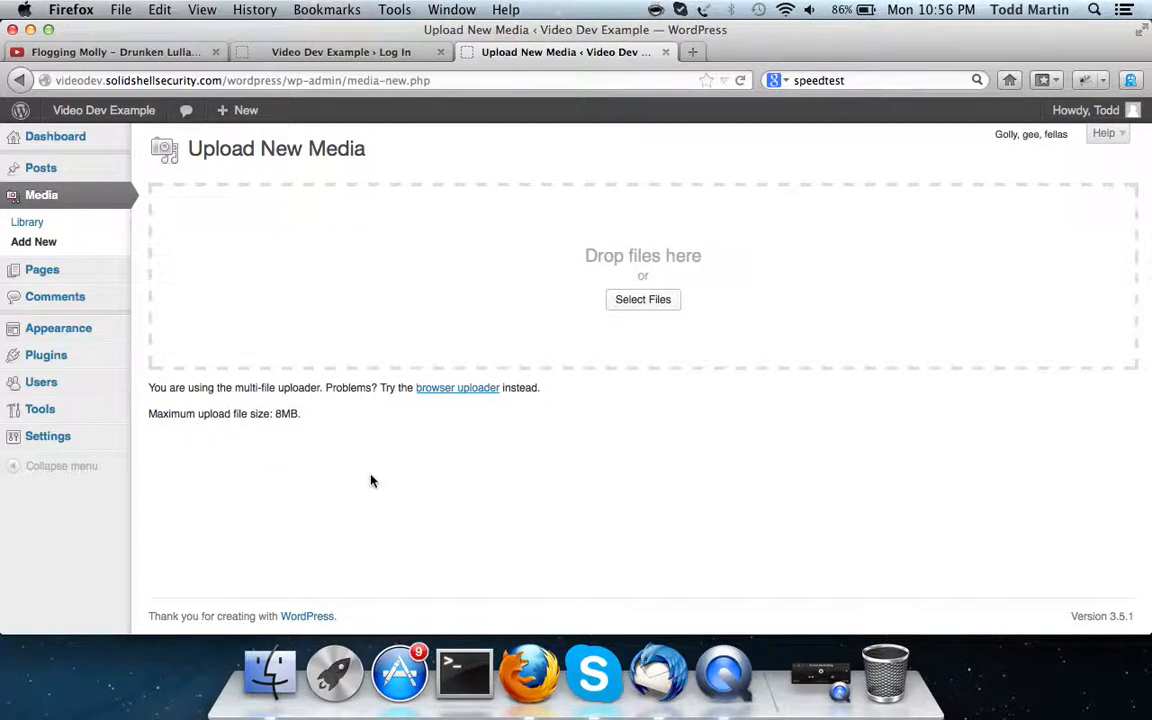
pyautogui.moveTo(65, 275)
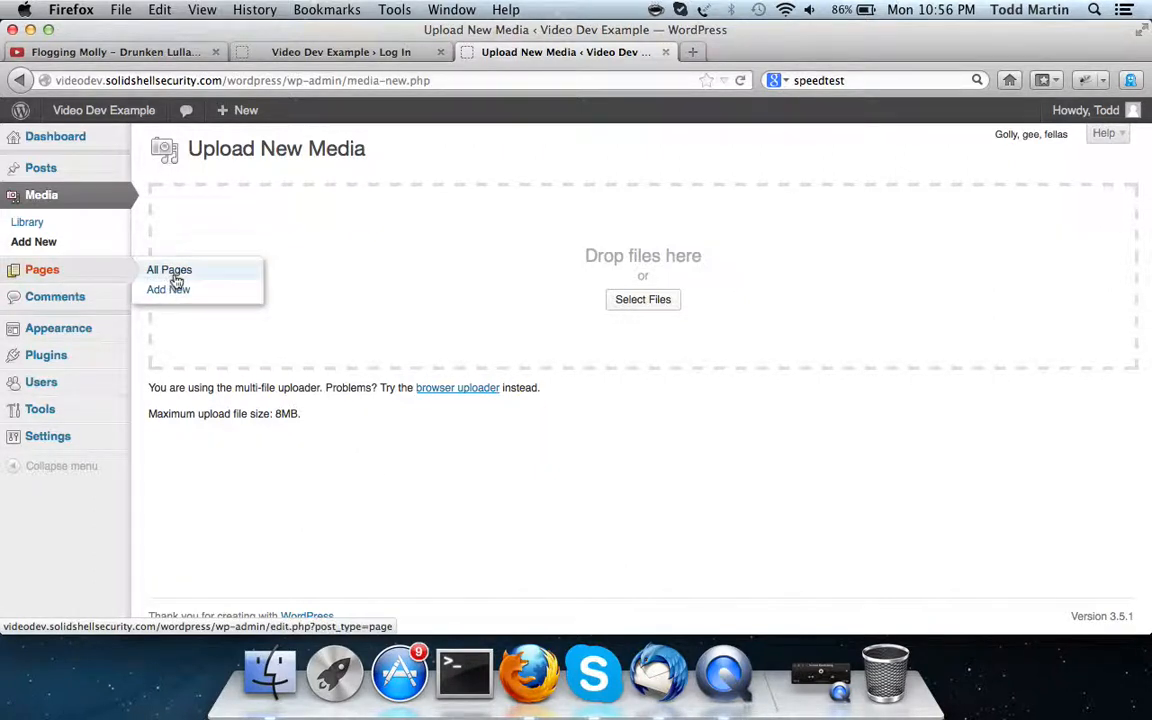
# Create a page titled 'Test' with body 'testing new page', publish it, then update it
pyautogui.click(175, 276)
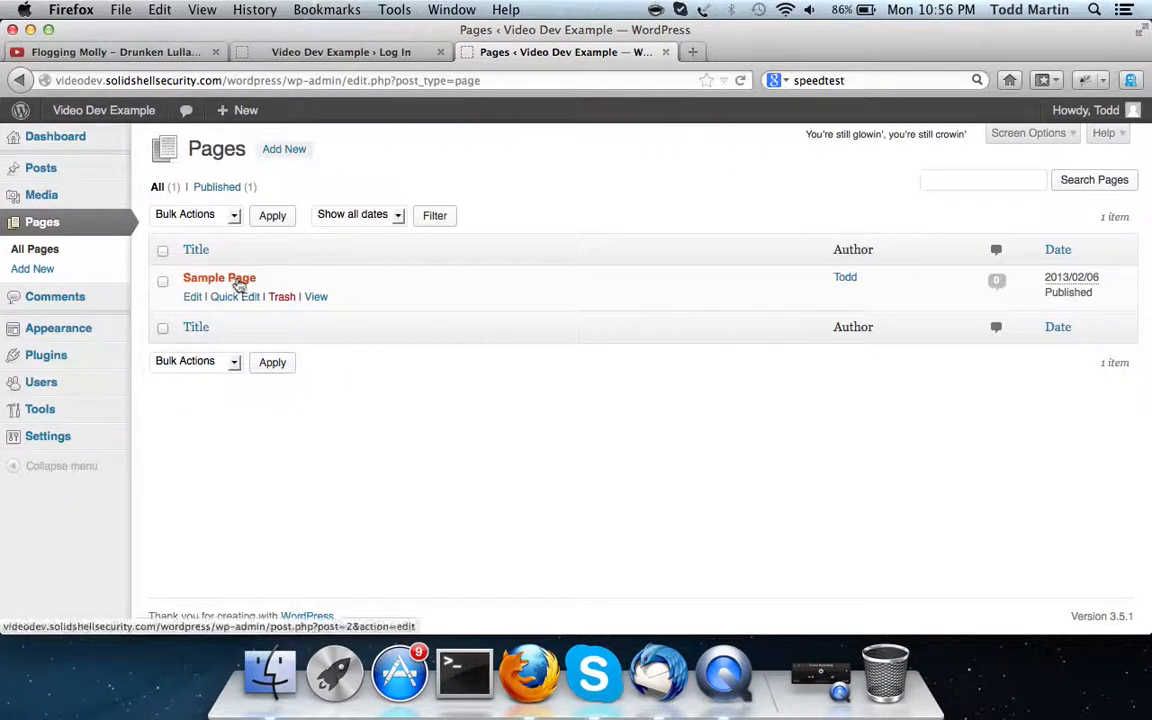
pyautogui.click(63, 270)
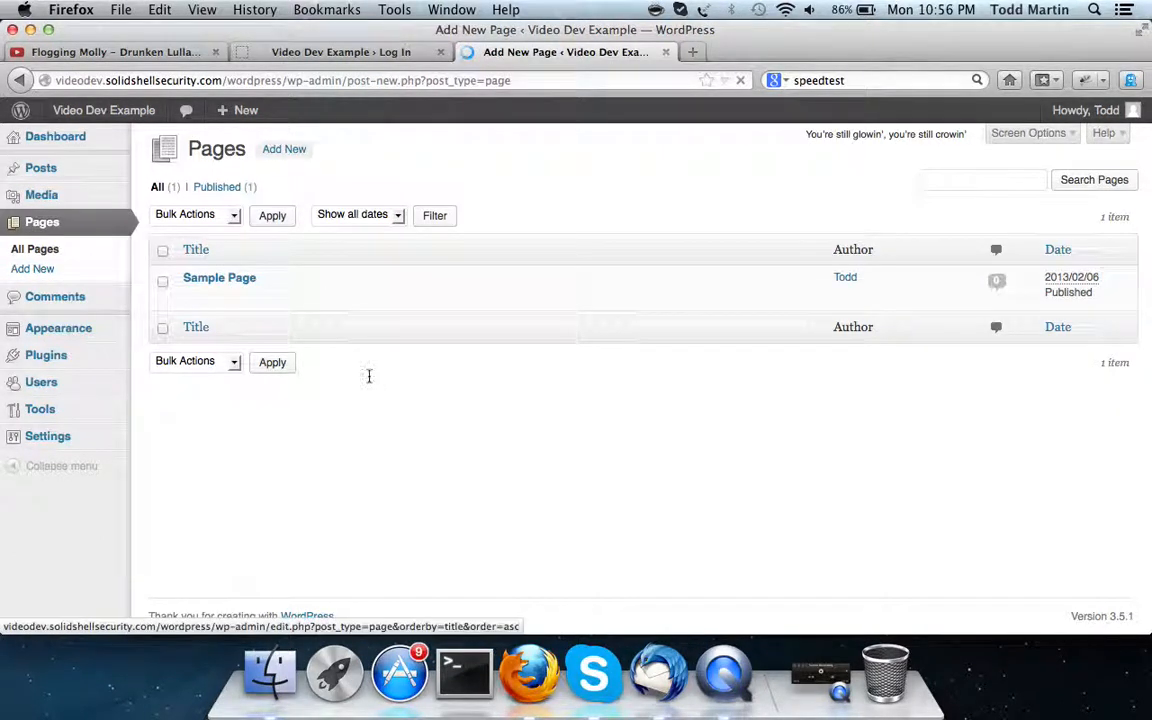
pyautogui.write('Test')
pyautogui.click(373, 388)
pyautogui.write('testing new page')
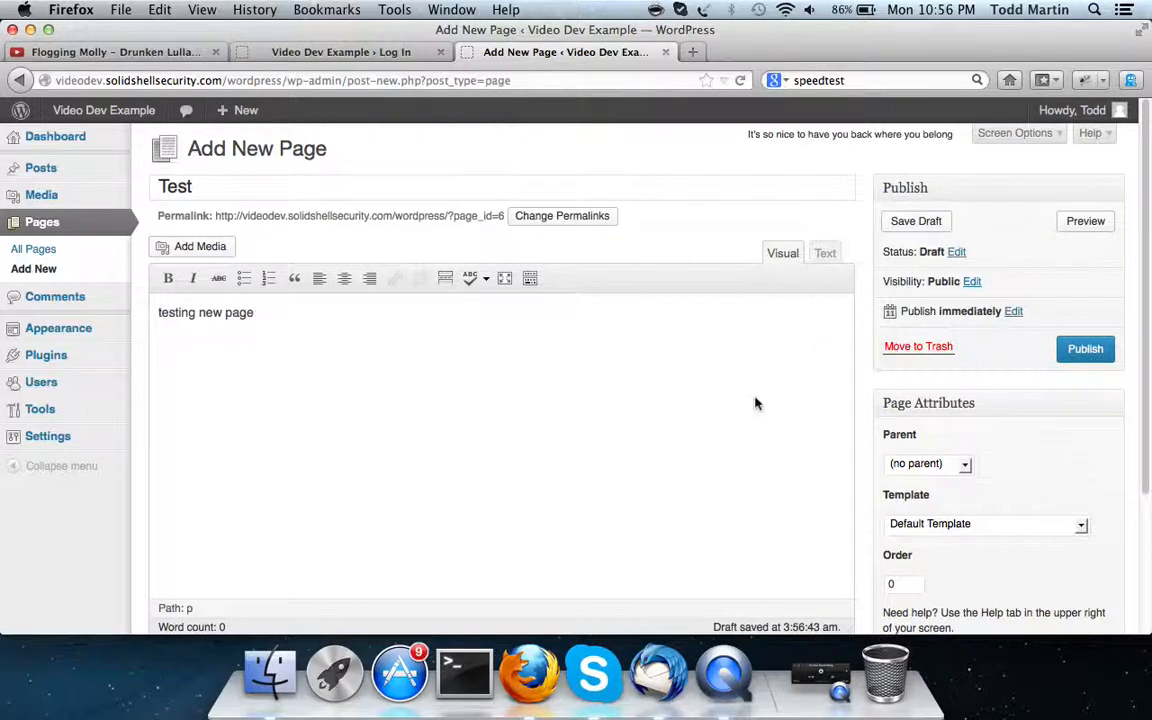
pyautogui.scroll(-4, 755, 403)
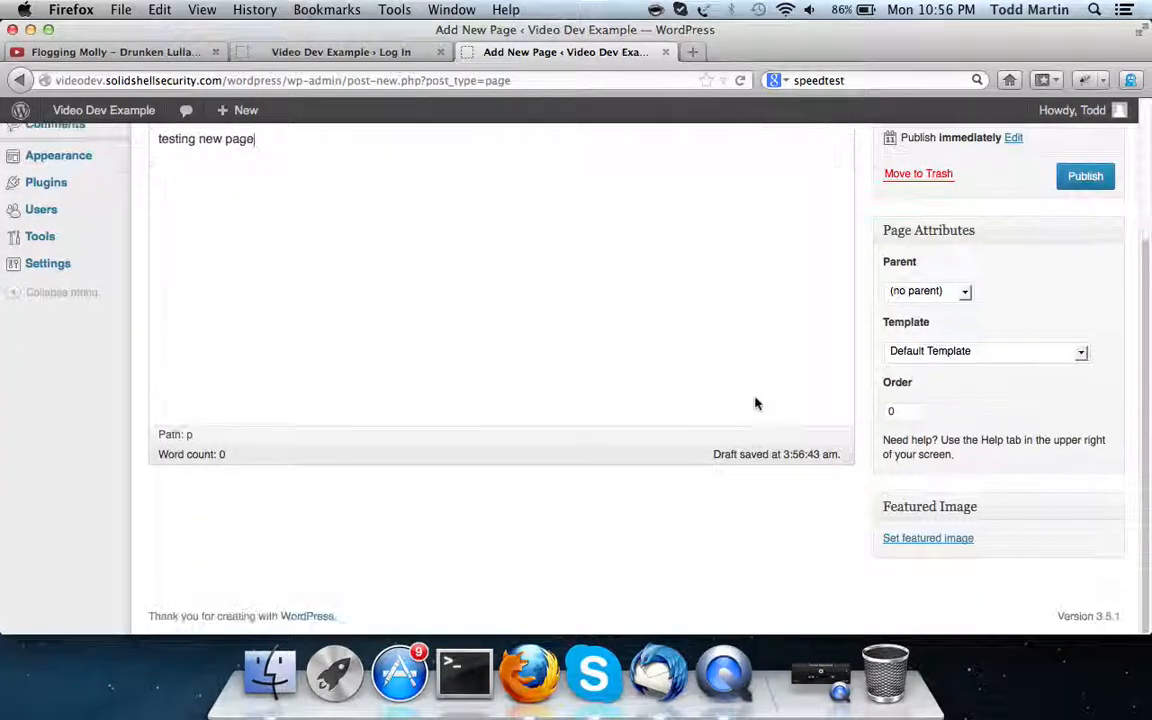
pyautogui.click(1094, 187)
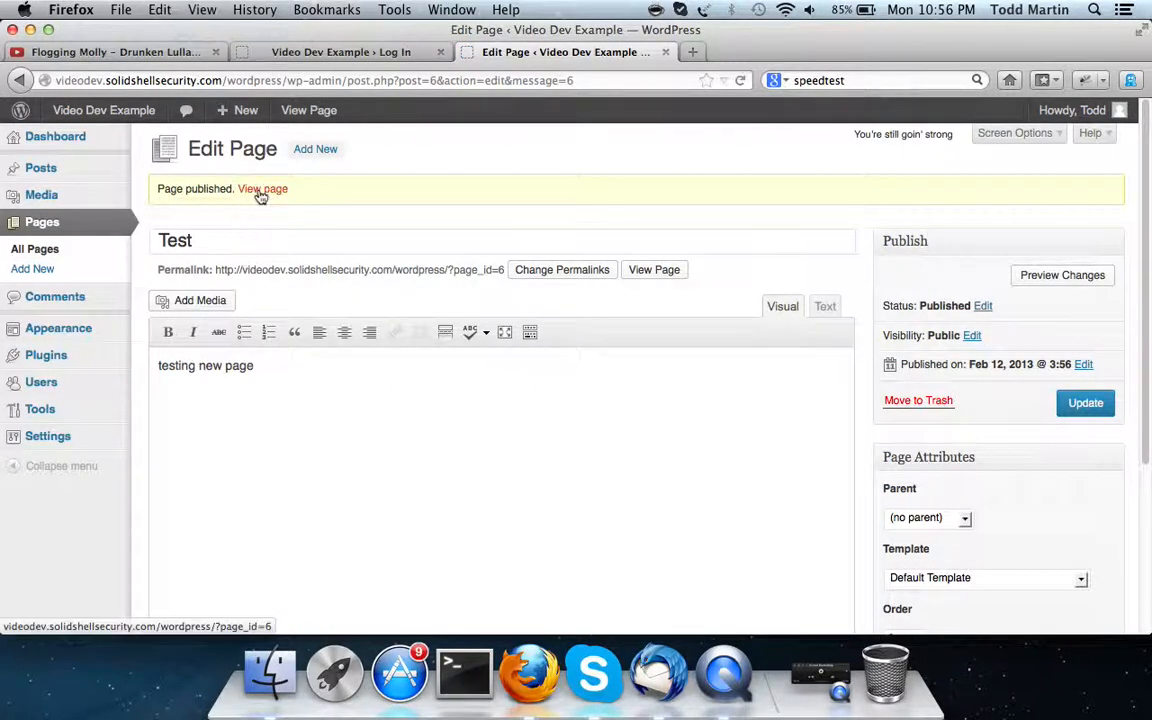
pyautogui.click(1090, 403)
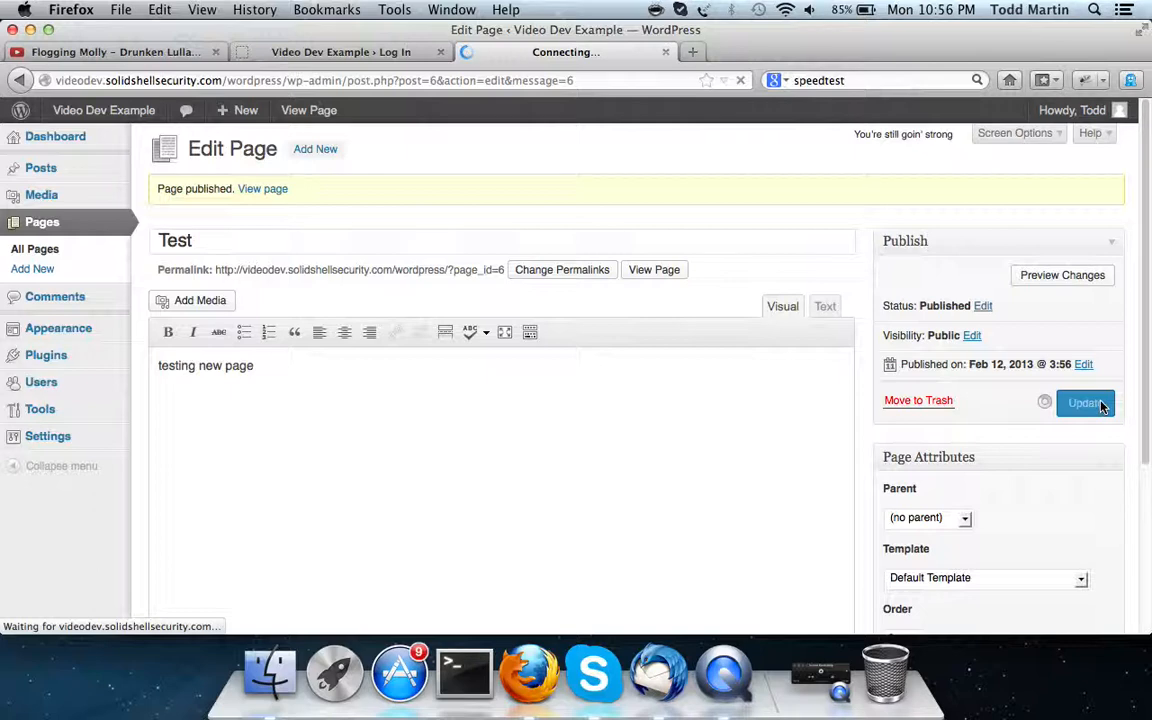
# Load videodev.solidshellsecurity.com/wordpress/ in a new browser tab
pyautogui.click(692, 51)
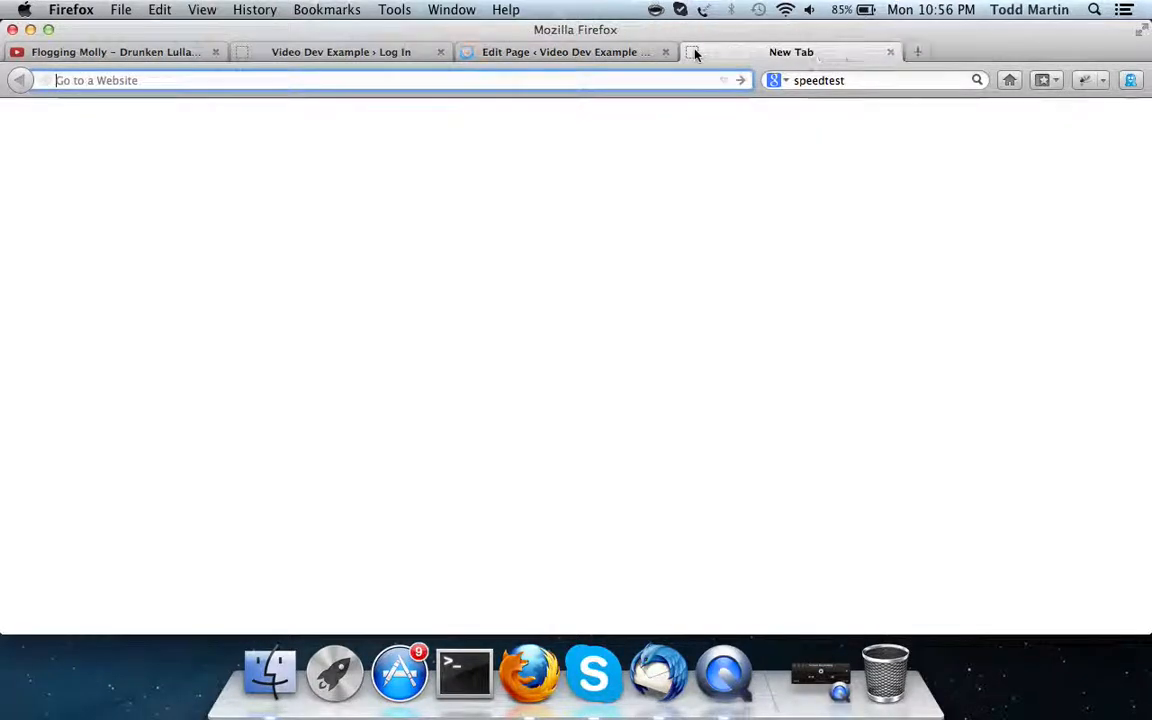
pyautogui.write('videodev.solidshellsecurity.com/')
pyautogui.press('Right')
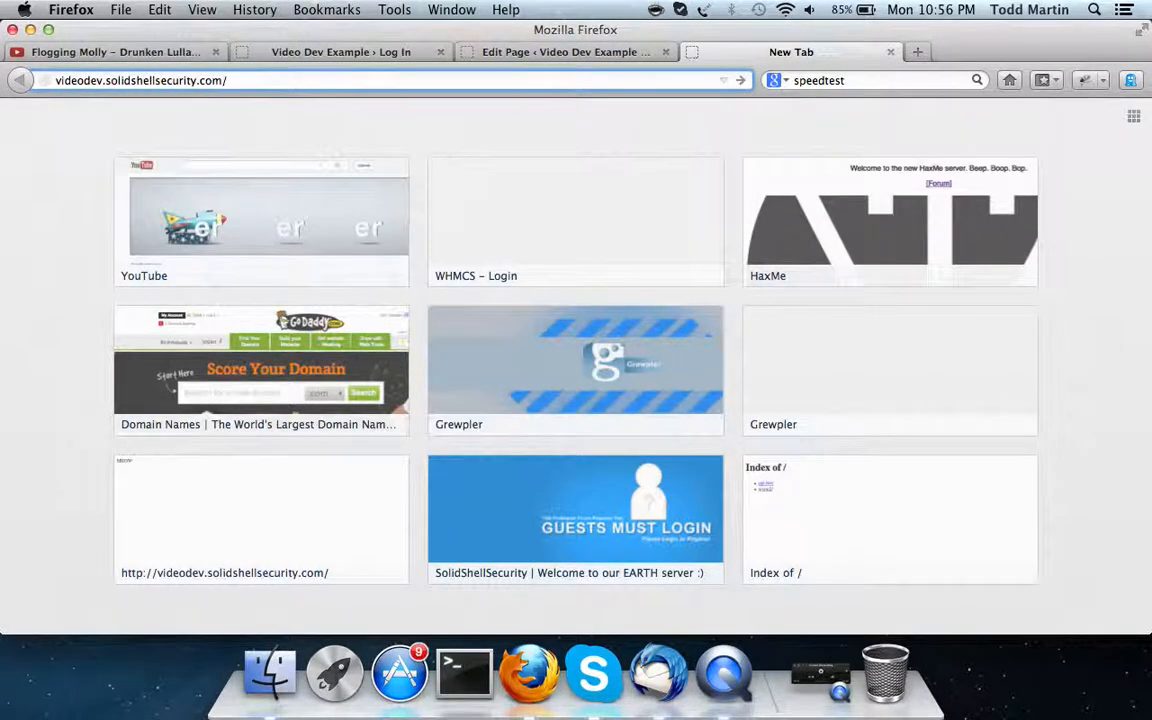
pyautogui.write('wordpress/')
pyautogui.press('Return')
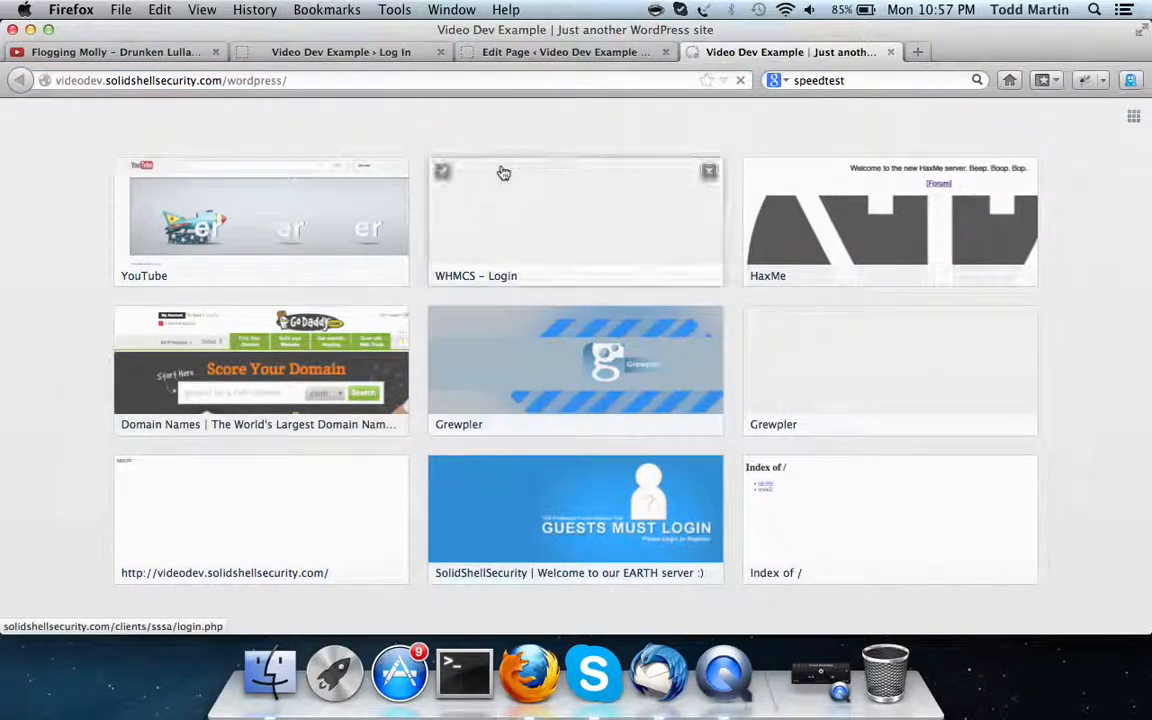
# View the live Test page, then return to the Edit Page tab
pyautogui.click(320, 297)
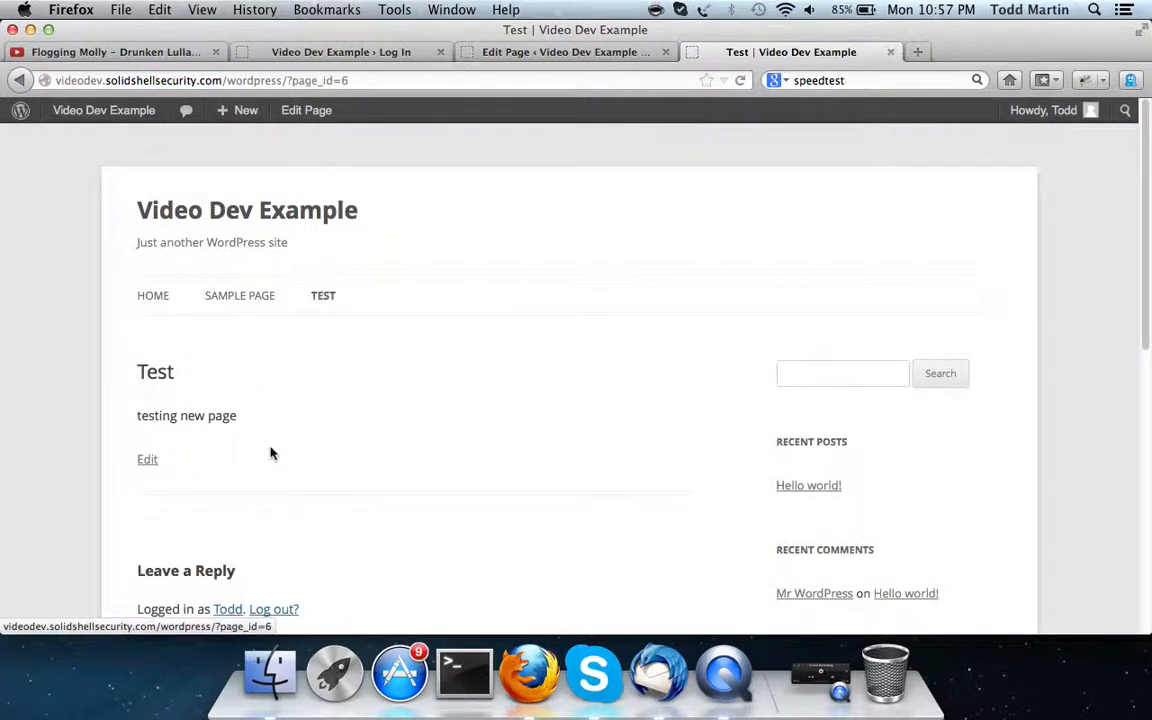
pyautogui.scroll(-5, 270, 450)
pyautogui.scroll(4, 270, 447)
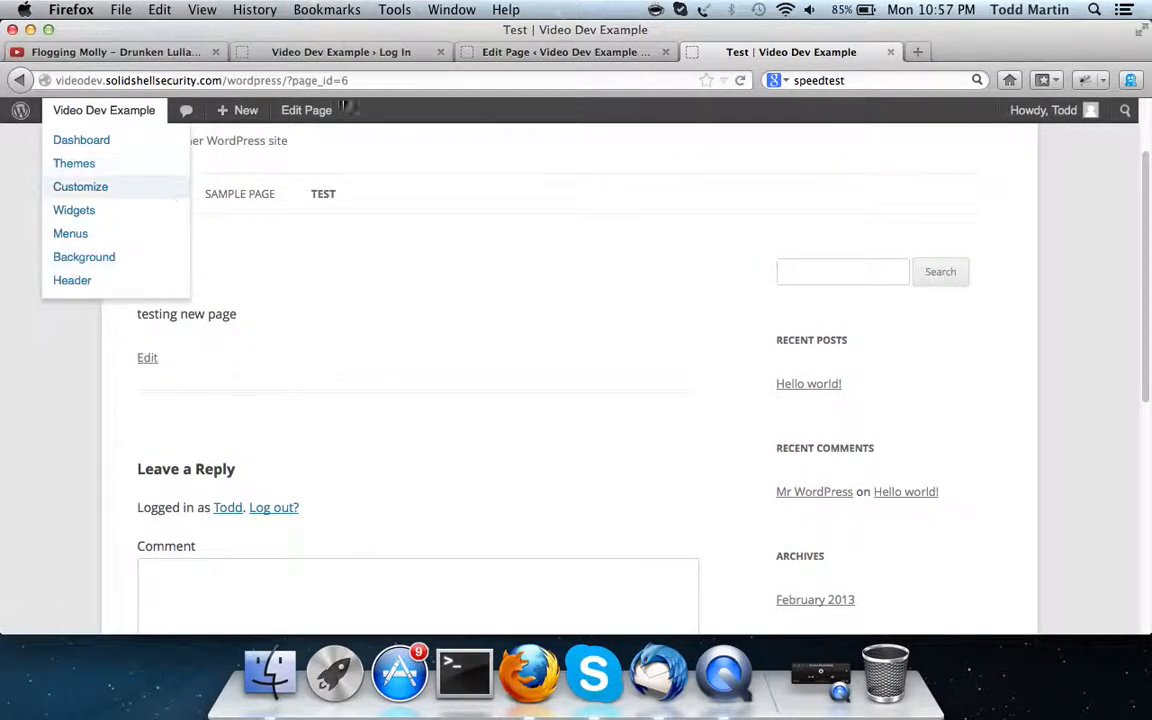
pyautogui.click(527, 50)
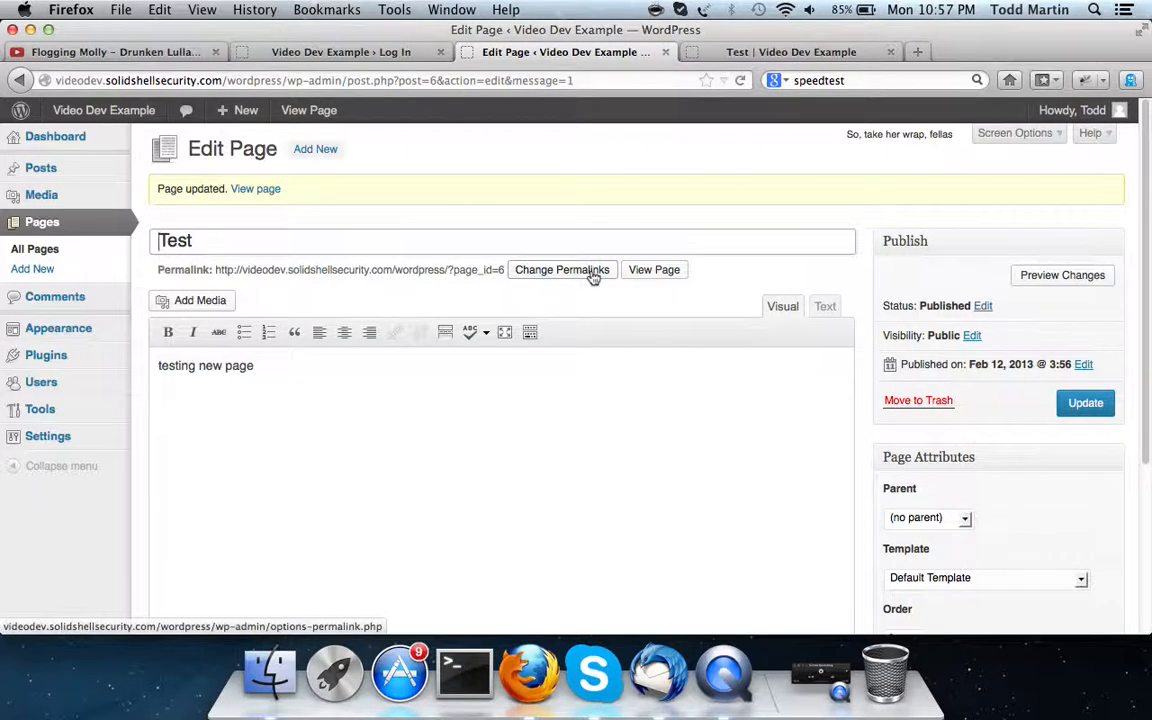
pyautogui.click(828, 306)
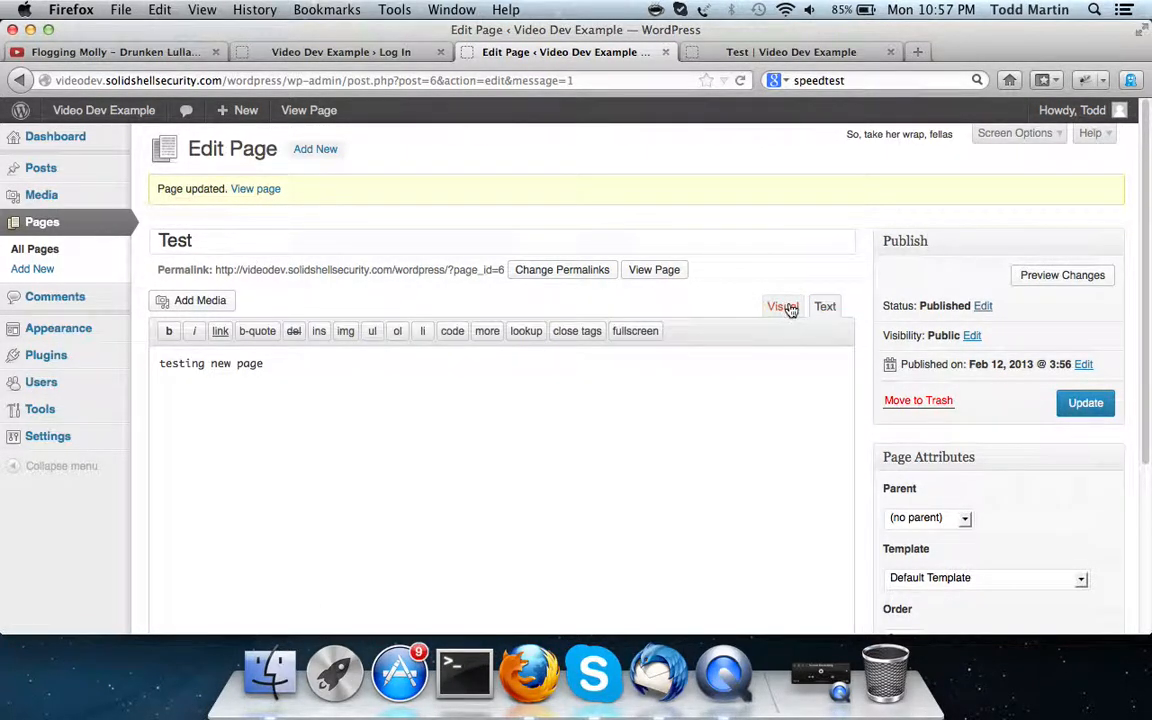
pyautogui.click(786, 308)
pyautogui.scroll(-5, 656, 408)
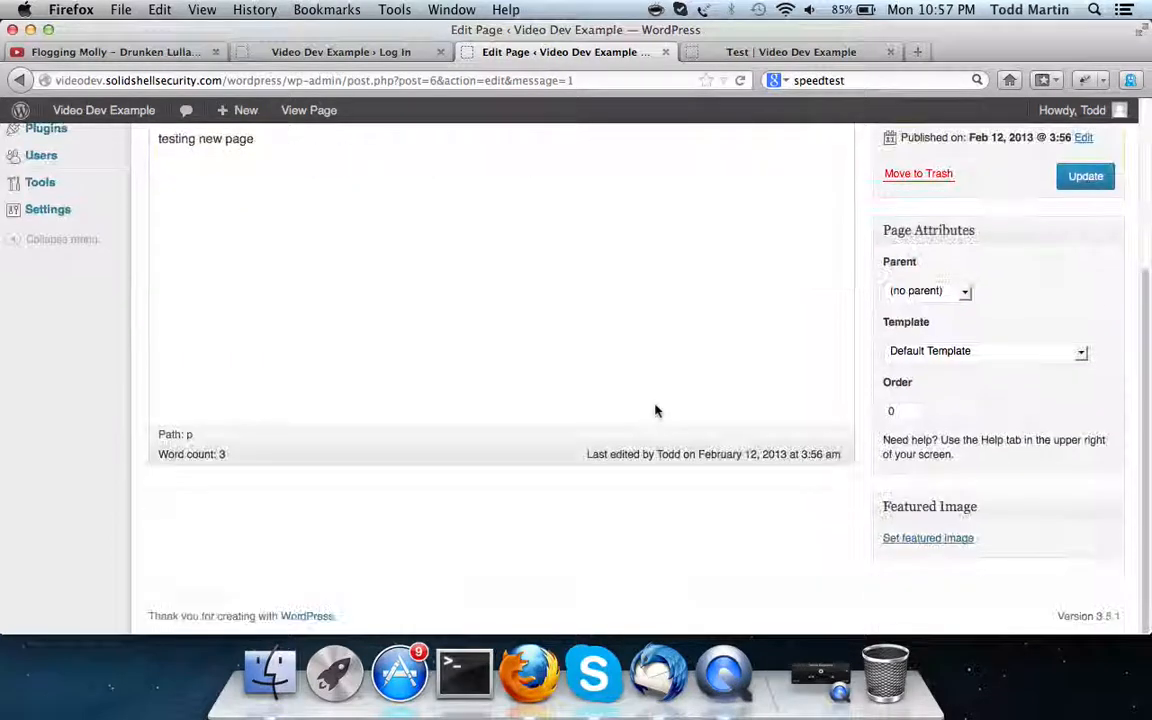
pyautogui.scroll(5, 656, 410)
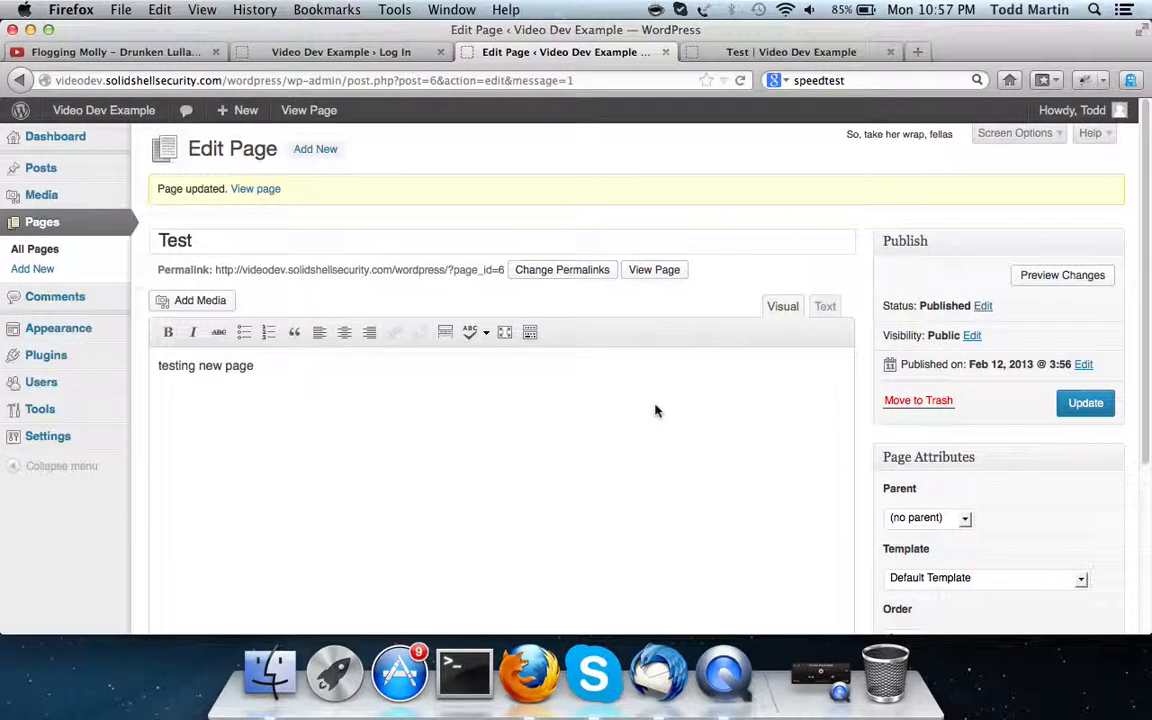
pyautogui.click(823, 307)
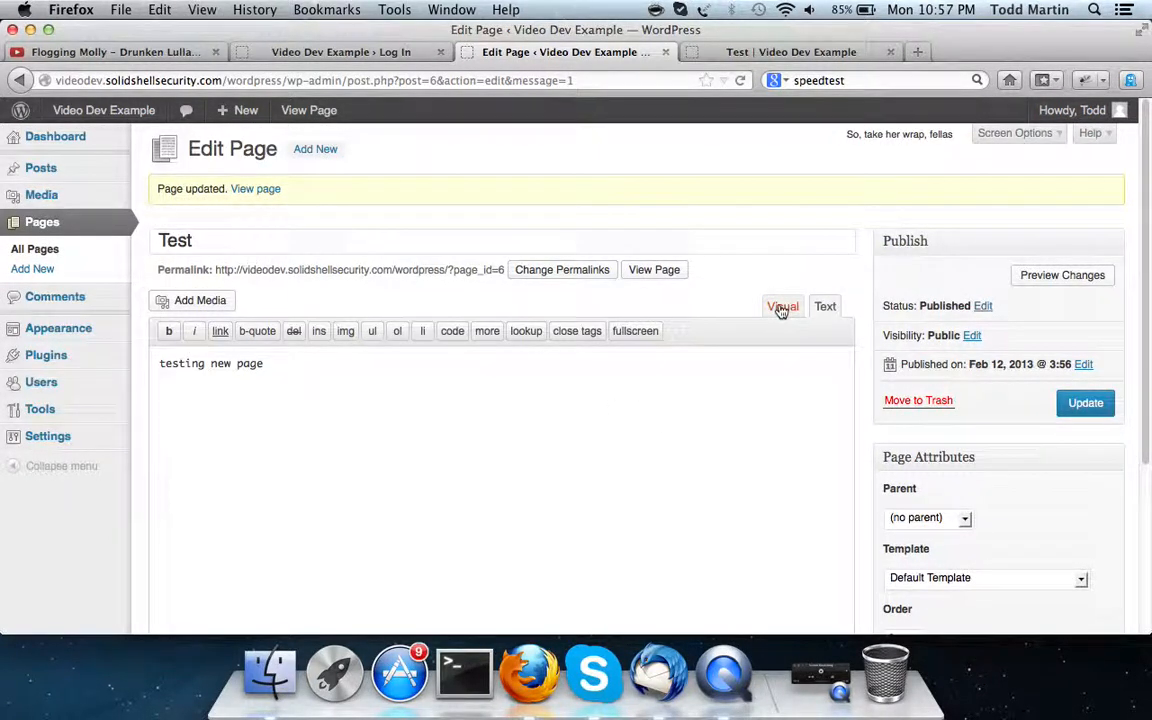
pyautogui.click(782, 308)
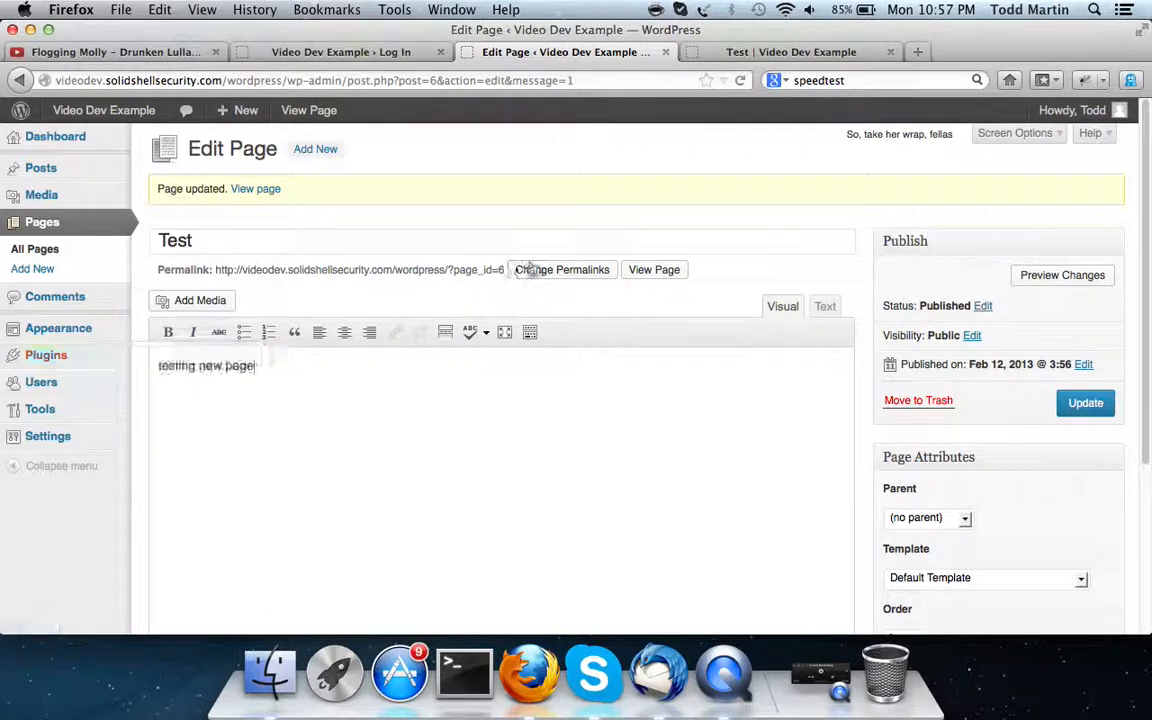
pyautogui.click(561, 270)
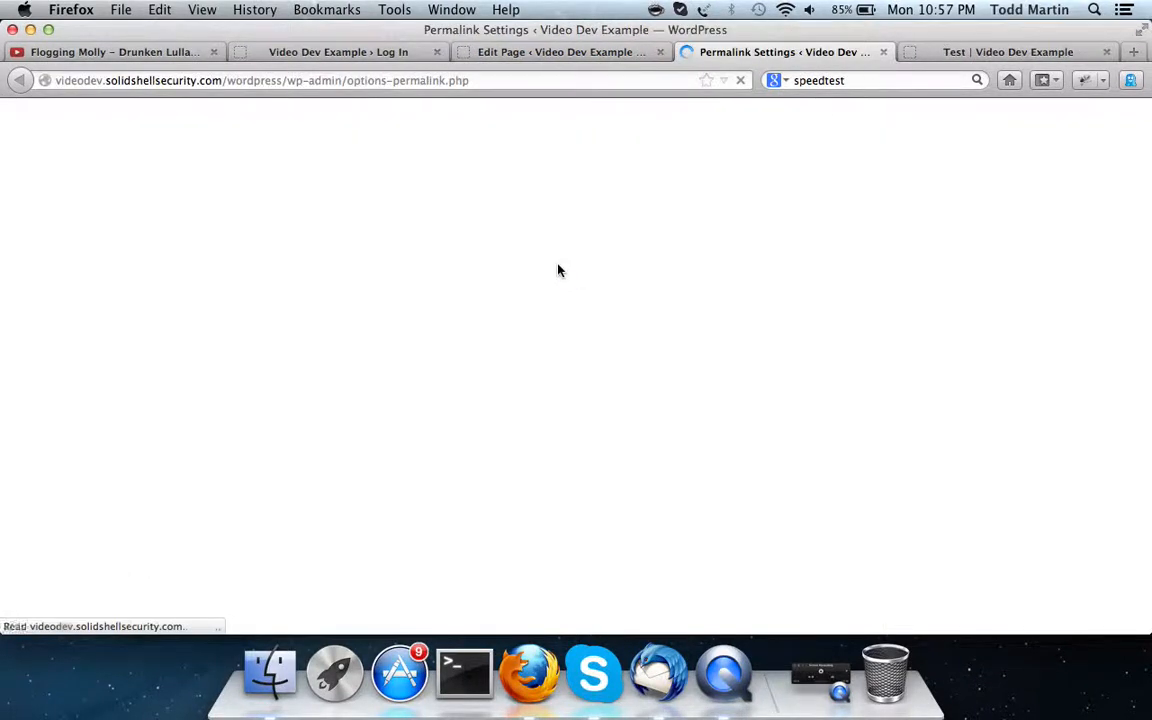
pyautogui.scroll(-3, 360, 403)
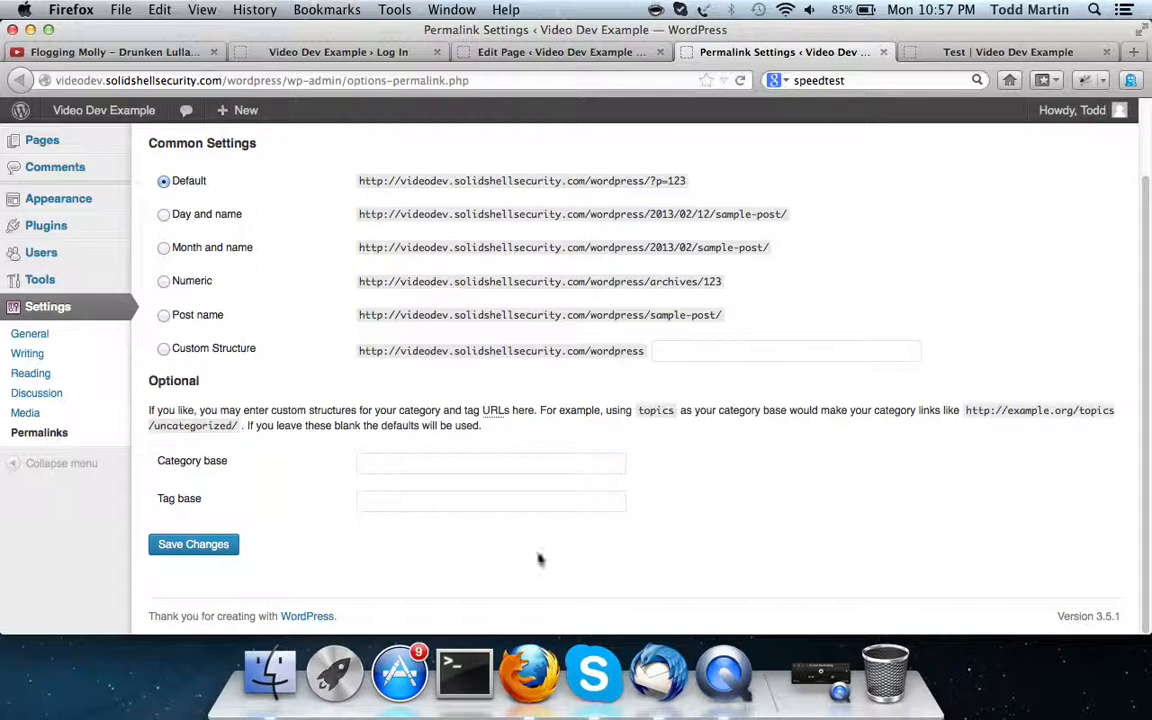
pyautogui.scroll(3, 620, 300)
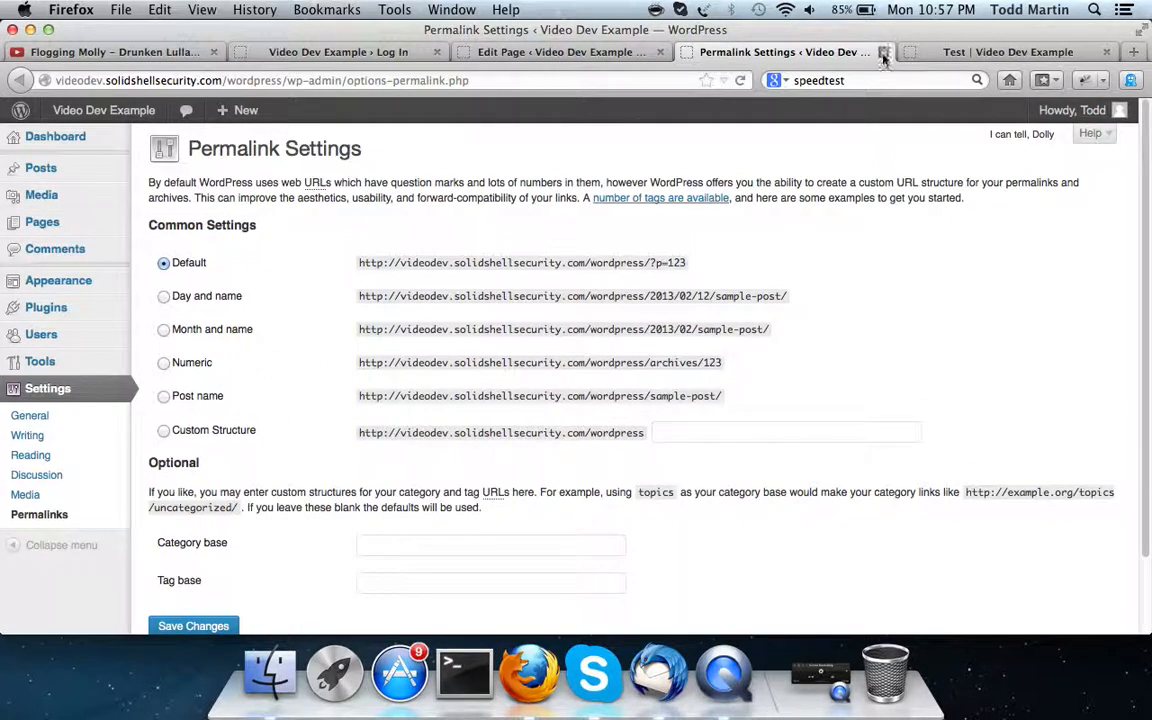
pyautogui.click(883, 54)
pyautogui.click(33, 300)
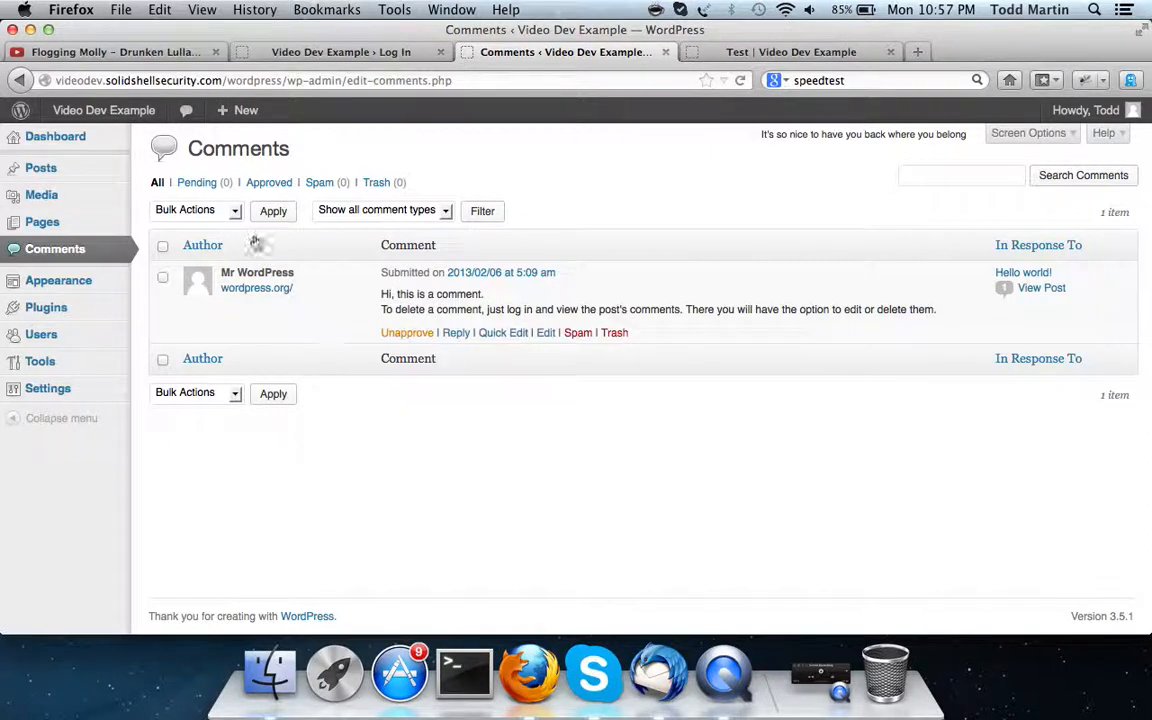
# Check the comments Bulk Actions list, dismiss it unused, and go to Themes
pyautogui.click(226, 209)
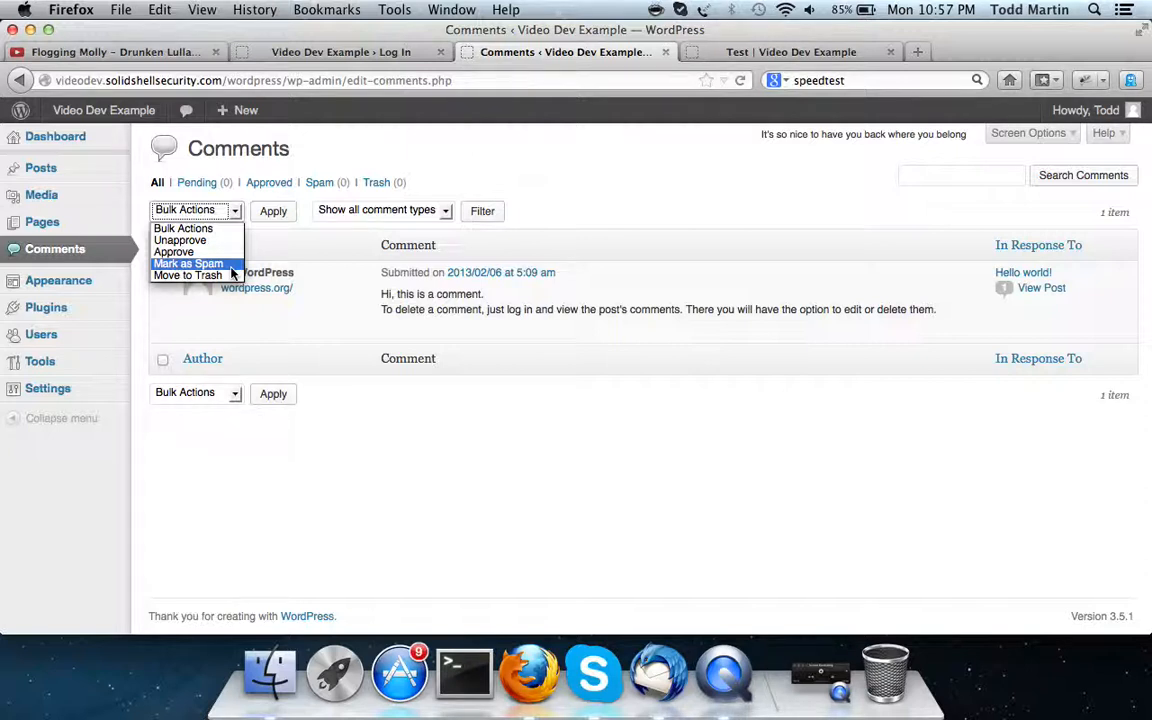
pyautogui.click(75, 282)
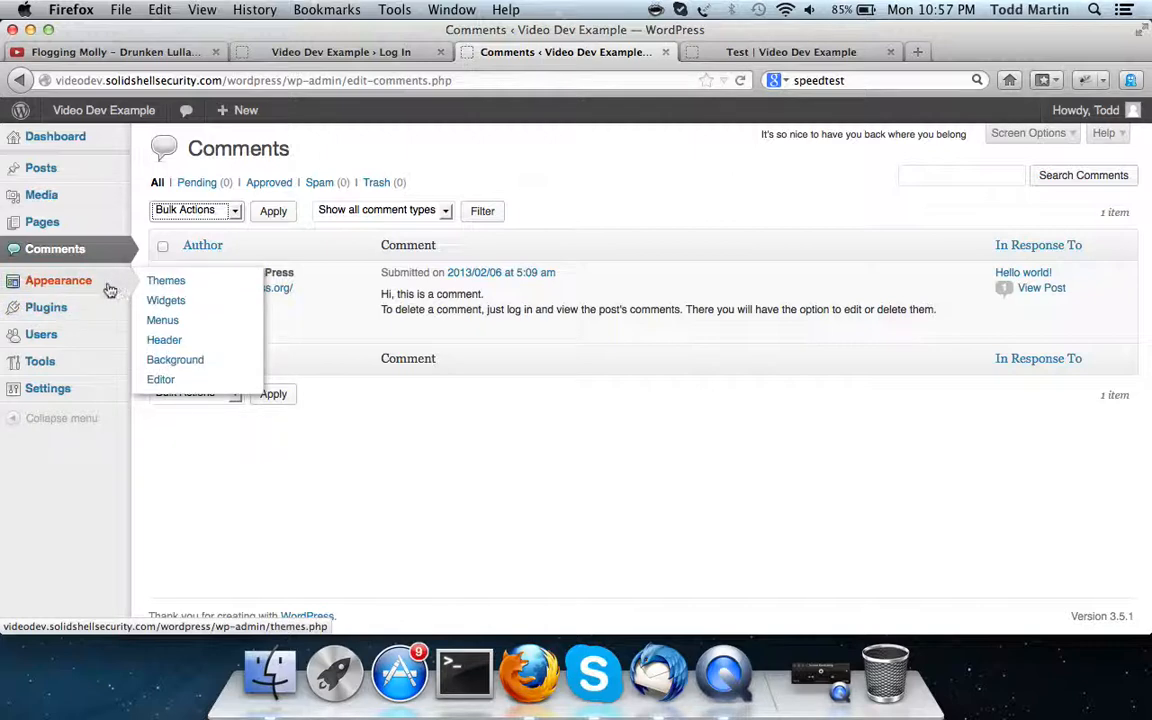
pyautogui.click(180, 285)
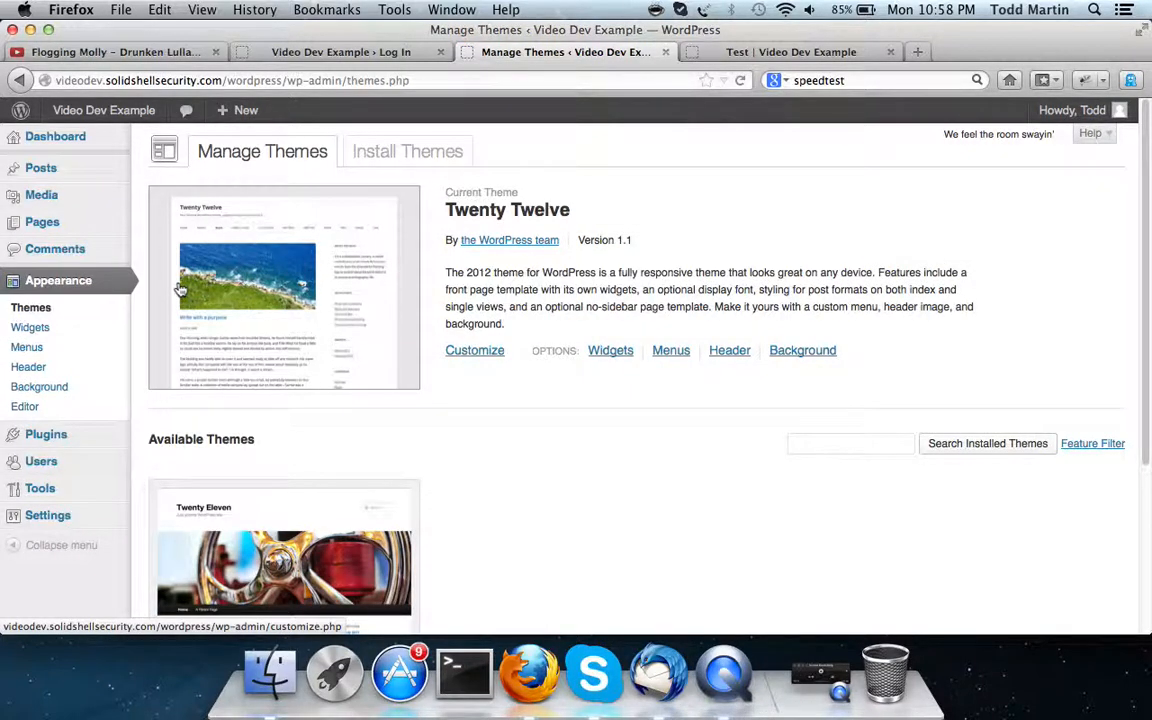
# Search the installed themes for 'blue', finding none, then move to Install Themes
pyautogui.scroll(-5, 532, 334)
pyautogui.scroll(5, 532, 334)
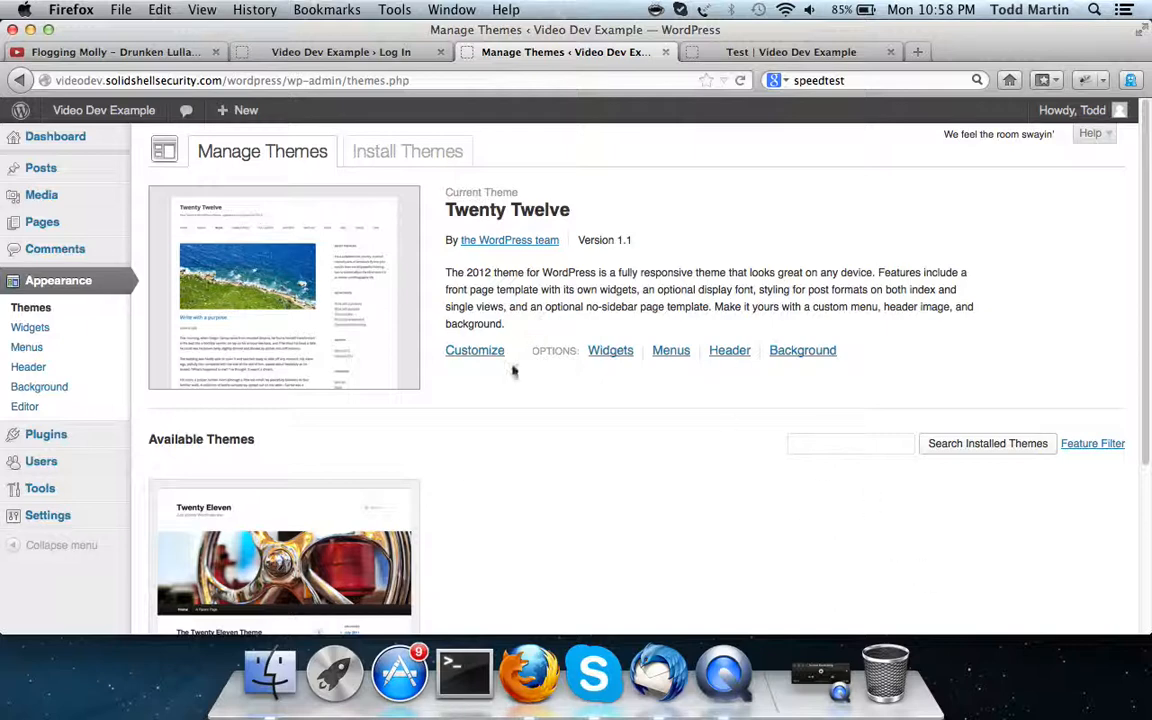
pyautogui.scroll(-5, 605, 356)
pyautogui.scroll(3, 605, 356)
pyautogui.scroll(-3, 605, 356)
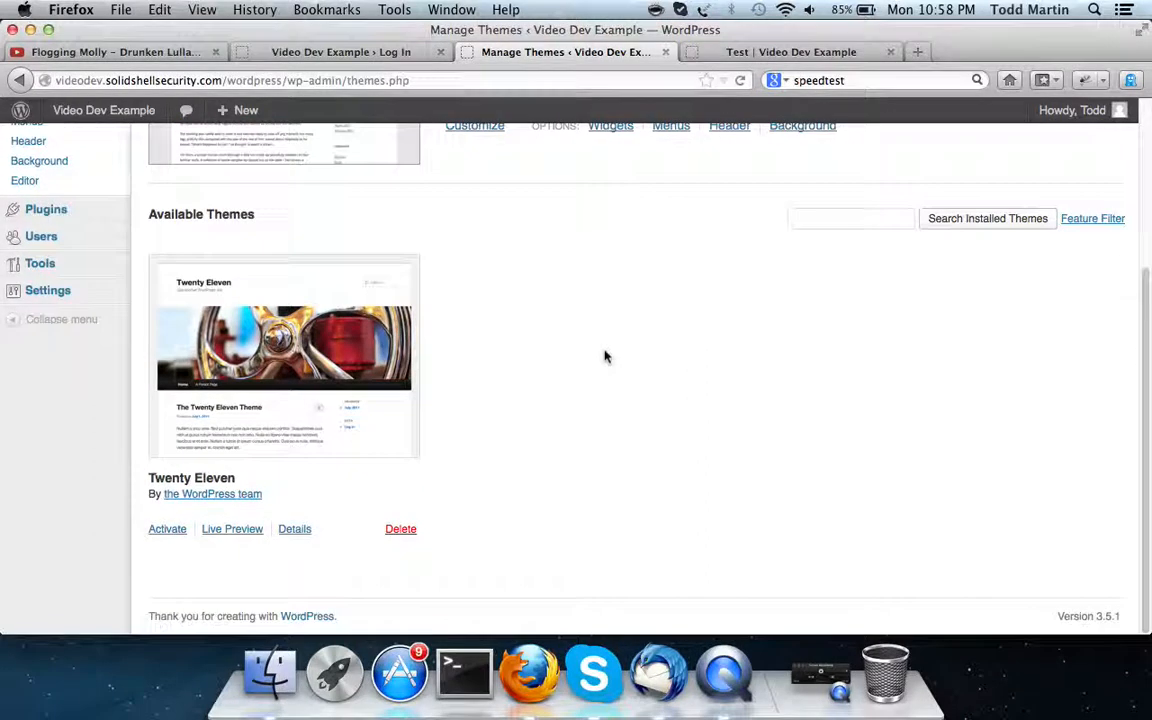
pyautogui.scroll(5, 605, 356)
pyautogui.click(846, 445)
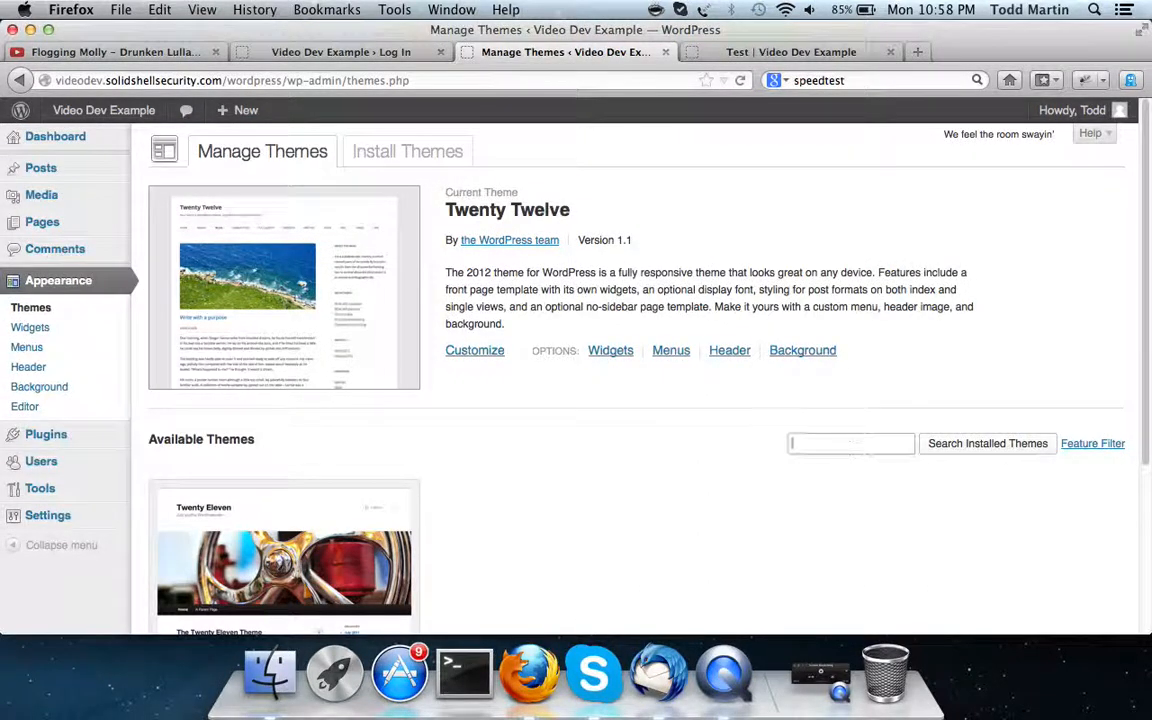
pyautogui.click(1032, 446)
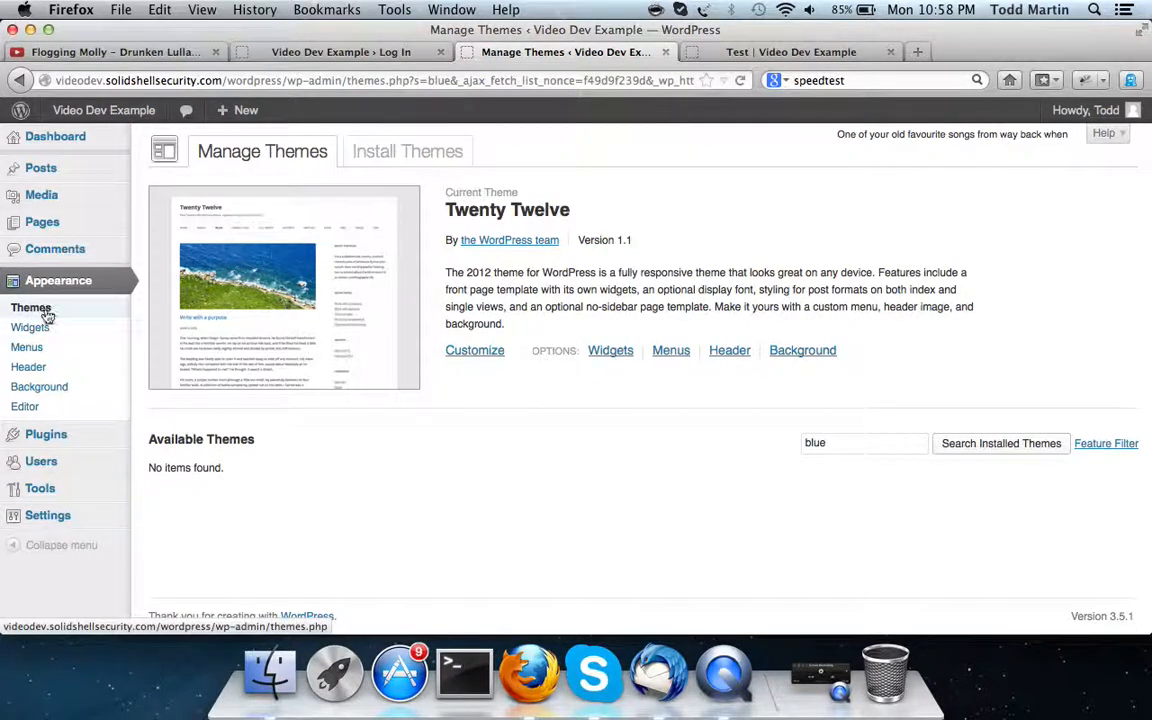
pyautogui.click(390, 152)
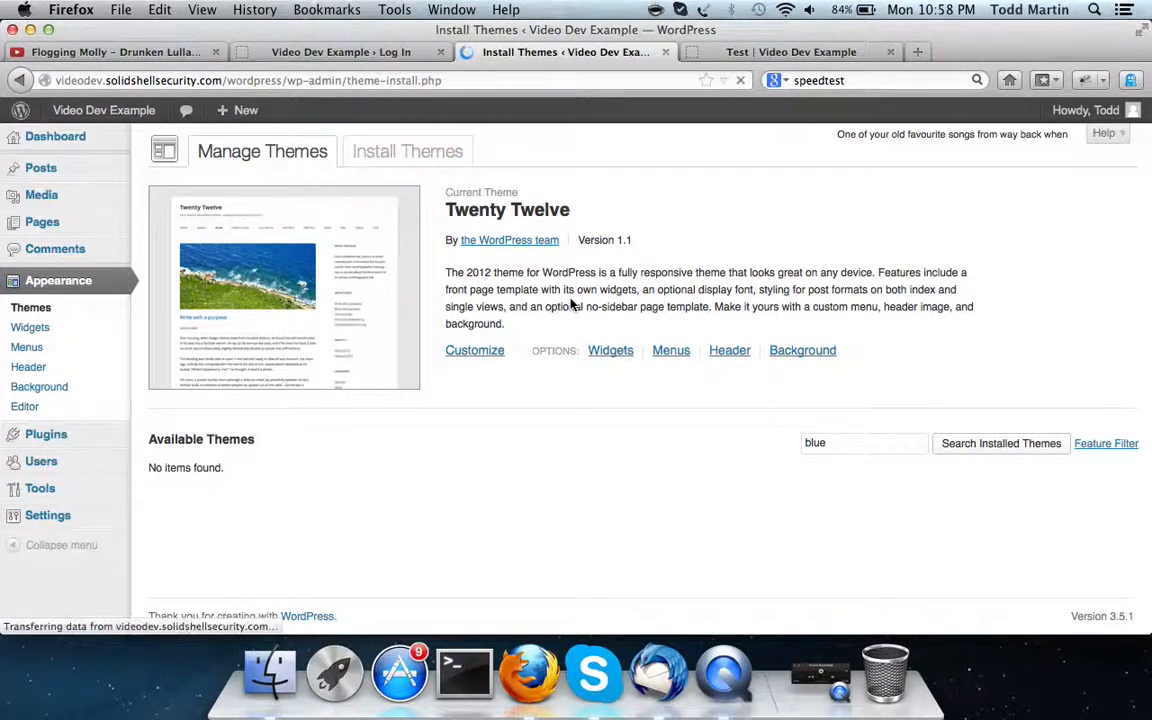
# Show the Featured themes, scroll down to the News theme, and install it
pyautogui.scroll(-5, 571, 305)
pyautogui.scroll(5, 571, 305)
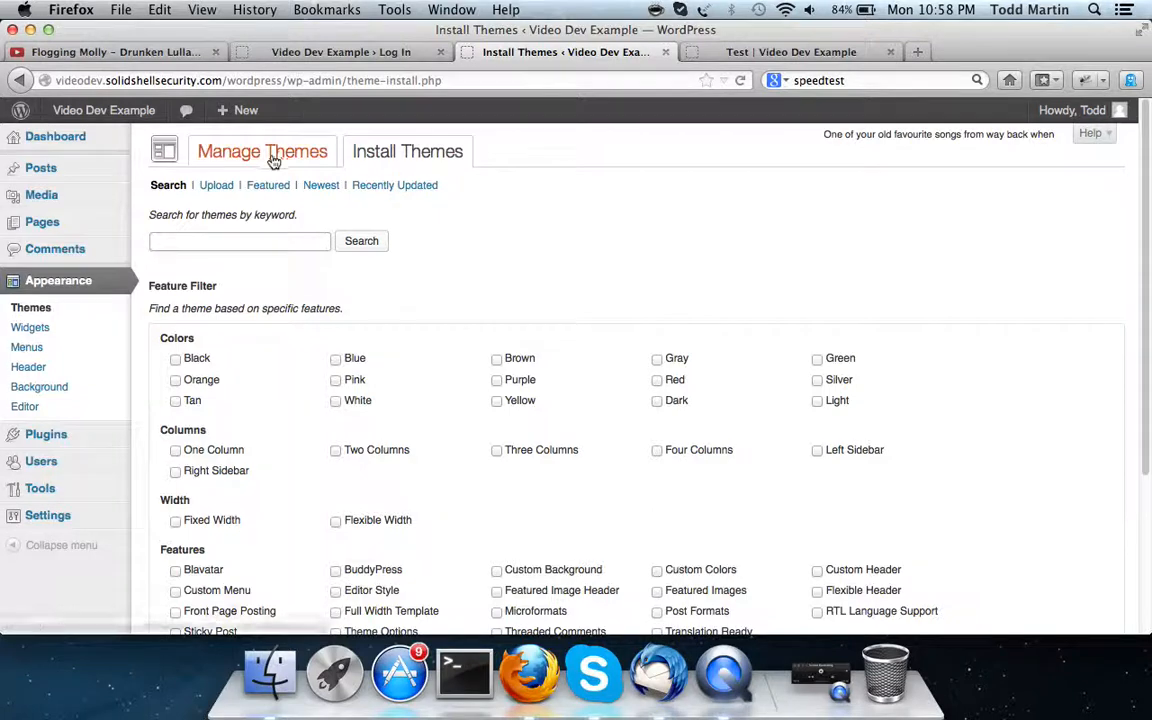
pyautogui.click(280, 187)
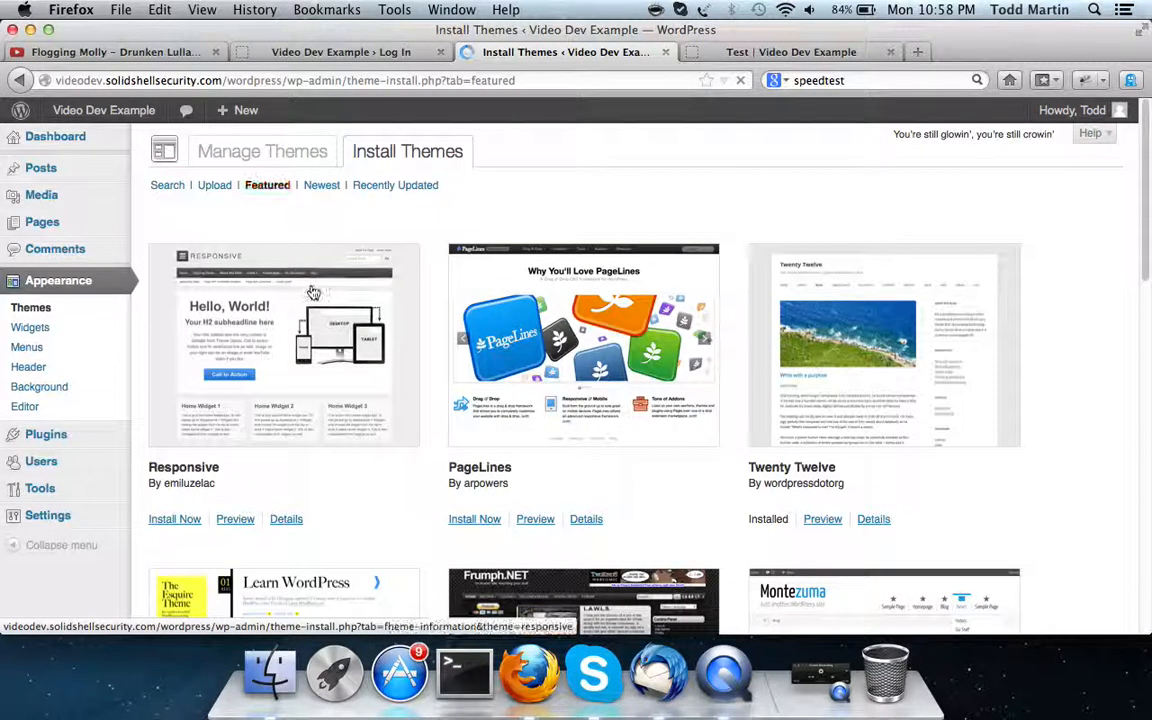
pyautogui.scroll(-5, 312, 291)
pyautogui.scroll(-2, 312, 291)
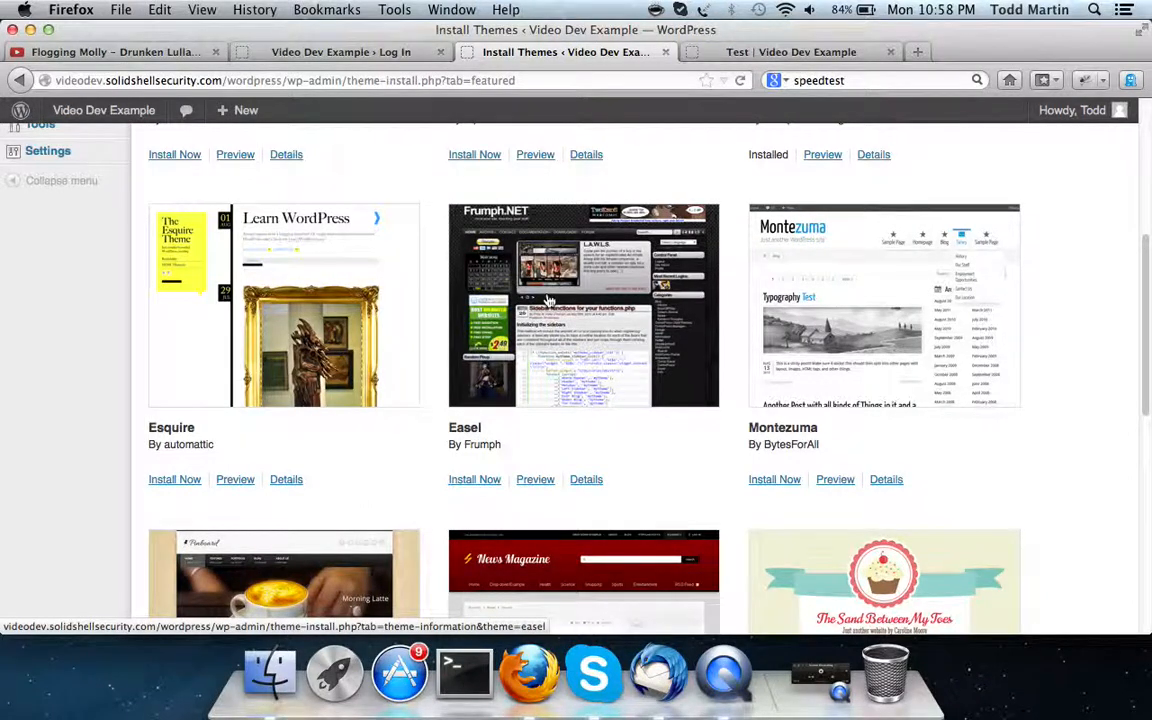
pyautogui.scroll(-5, 548, 300)
pyautogui.scroll(3, 548, 300)
pyautogui.scroll(-3, 548, 300)
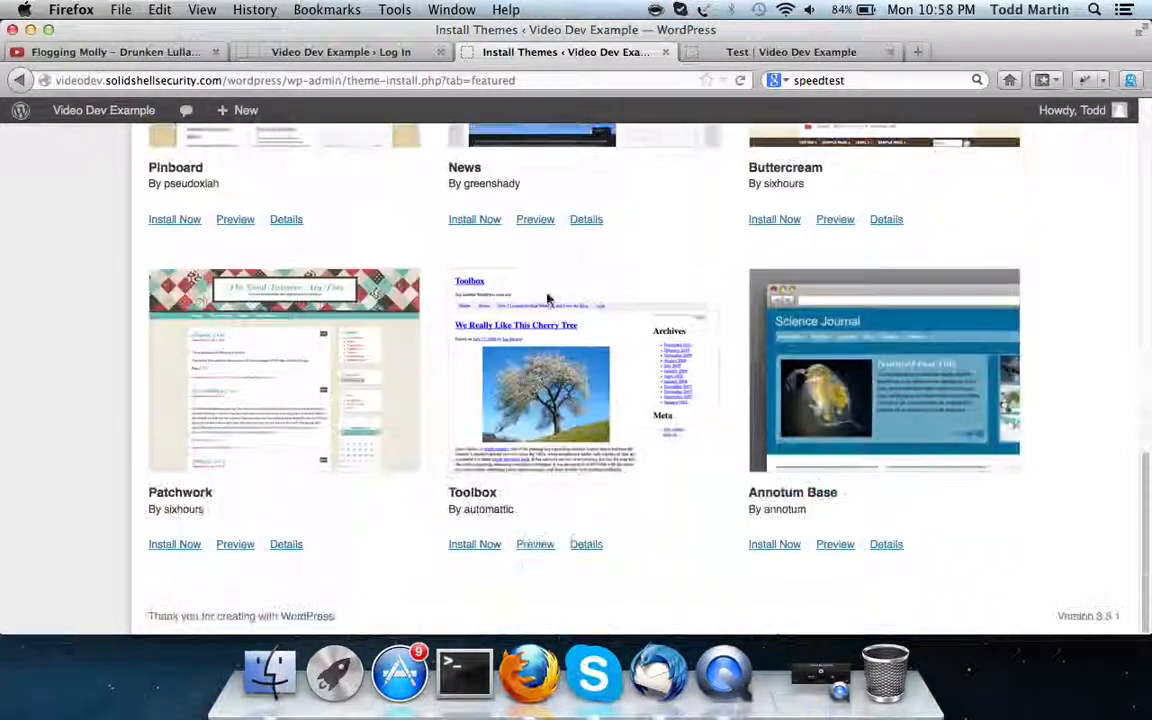
pyautogui.scroll(1, 548, 300)
pyautogui.scroll(-5, 548, 297)
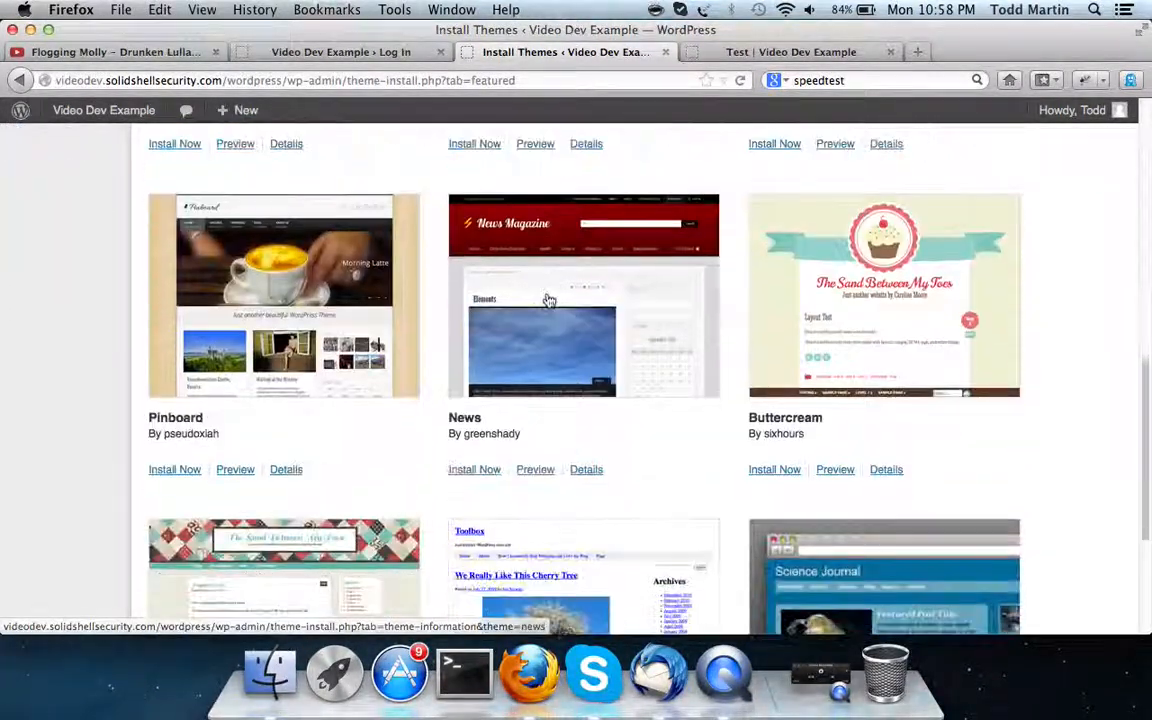
pyautogui.click(471, 470)
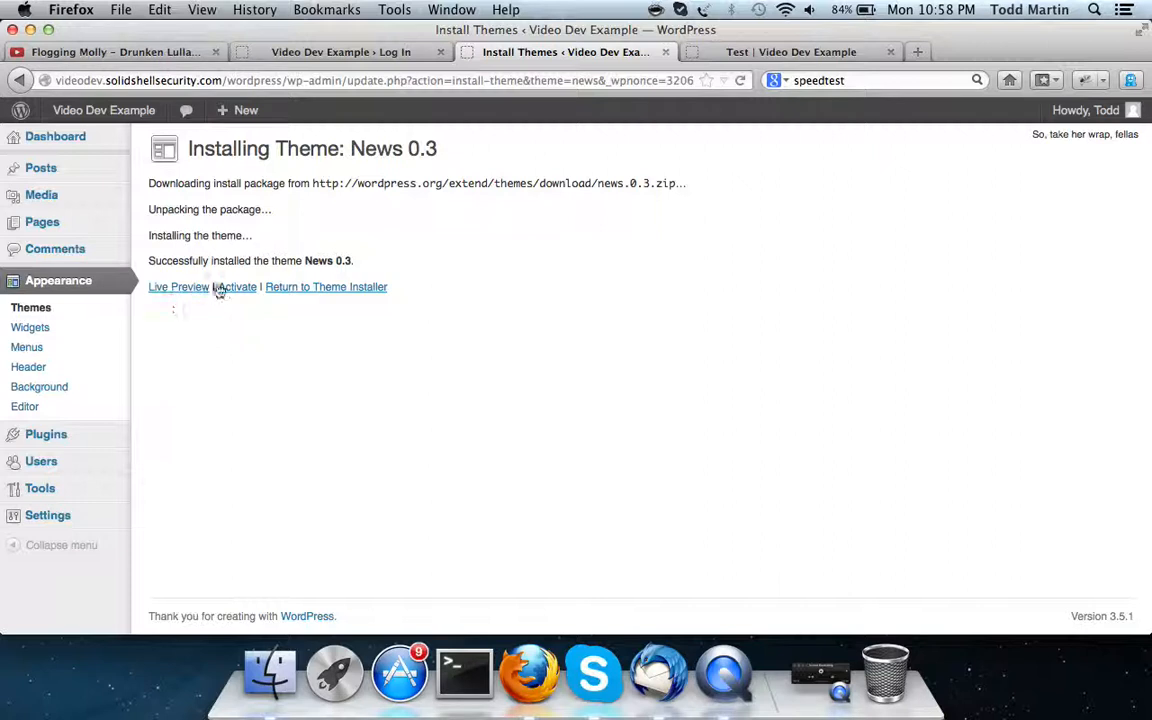
# Activate News, reload the /wordpress/ home page in the Test tab to confirm it, then return
pyautogui.click(229, 288)
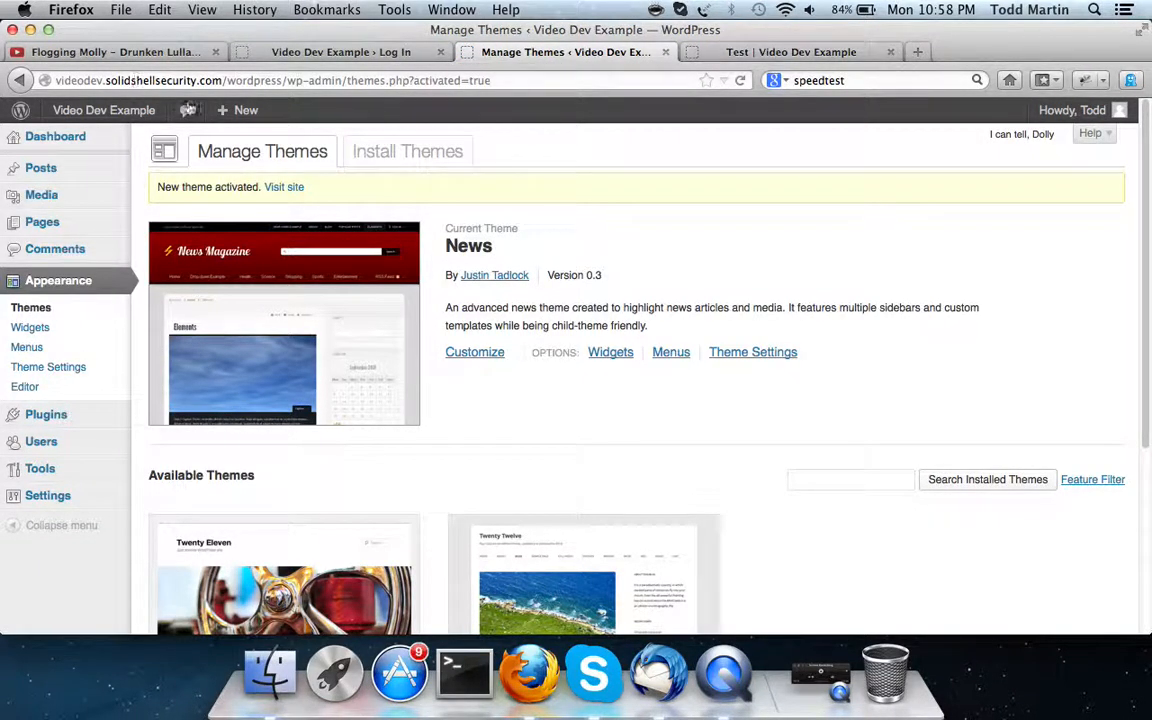
pyautogui.click(833, 52)
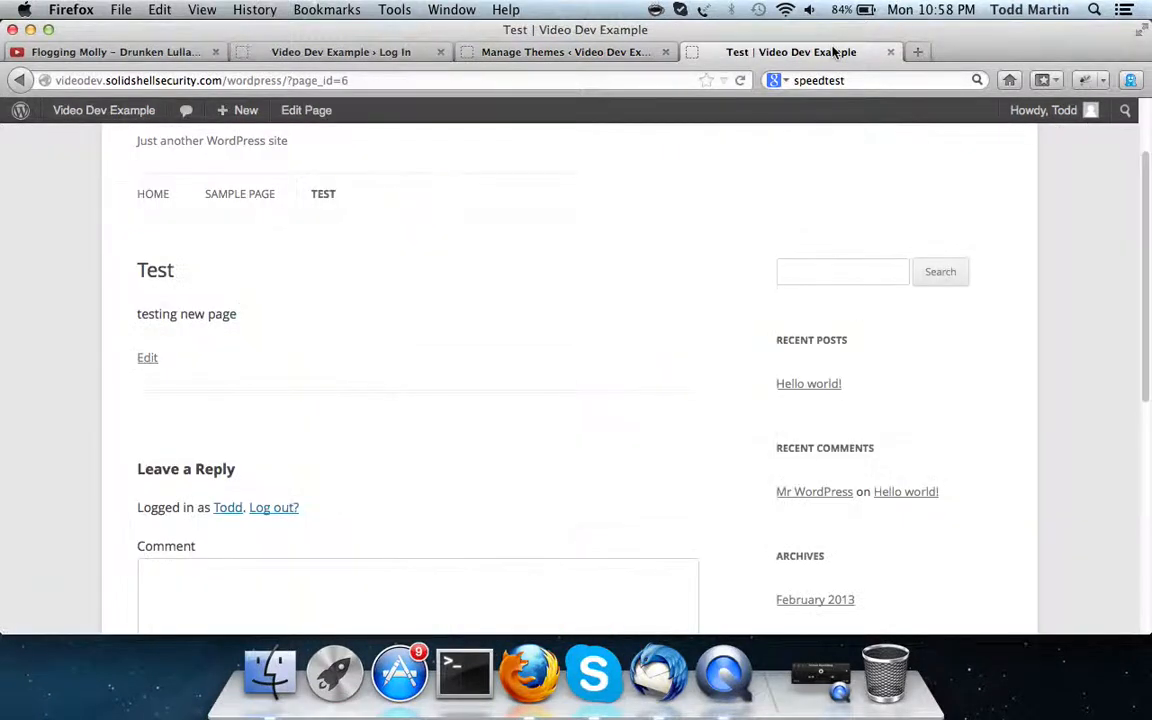
pyautogui.click(431, 81)
pyautogui.click(431, 81)
pyautogui.press('BackSpace')
pyautogui.press('BackSpace')
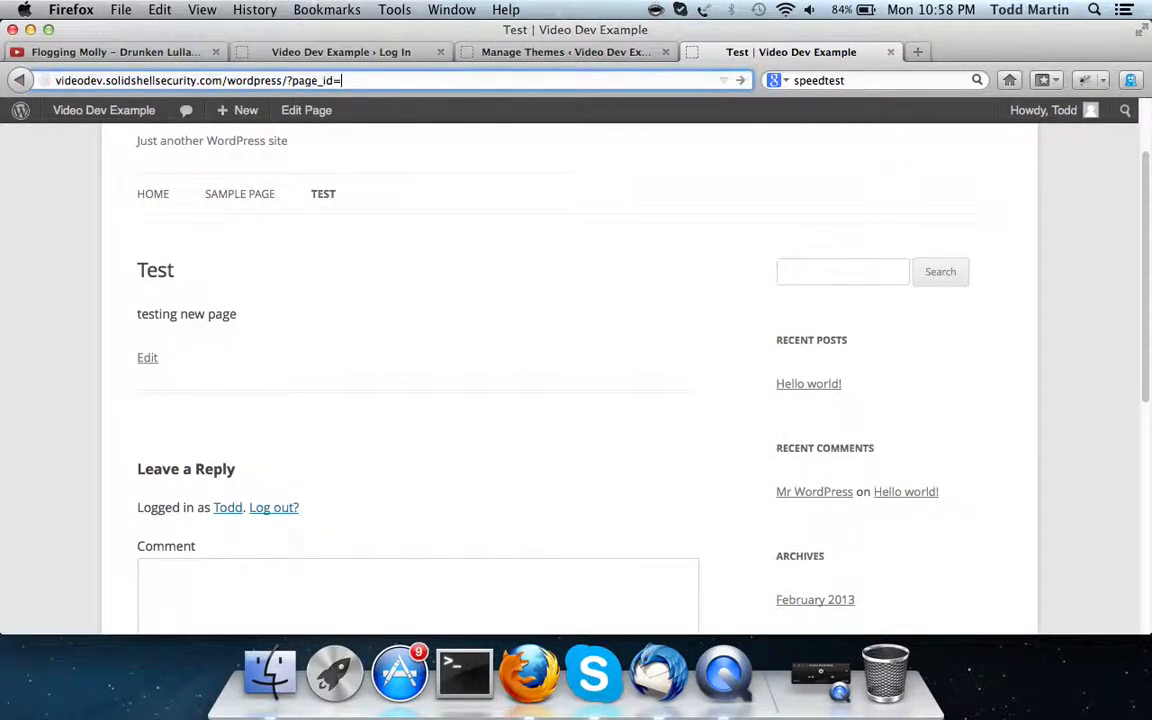
pyautogui.press('BackSpace')
pyautogui.press('BackSpace')
pyautogui.press('BackSpace')
pyautogui.press('BackSpace')
pyautogui.press('BackSpace')
pyautogui.press('BackSpace')
pyautogui.press('BackSpace')
pyautogui.press('BackSpace')
pyautogui.press('Return')
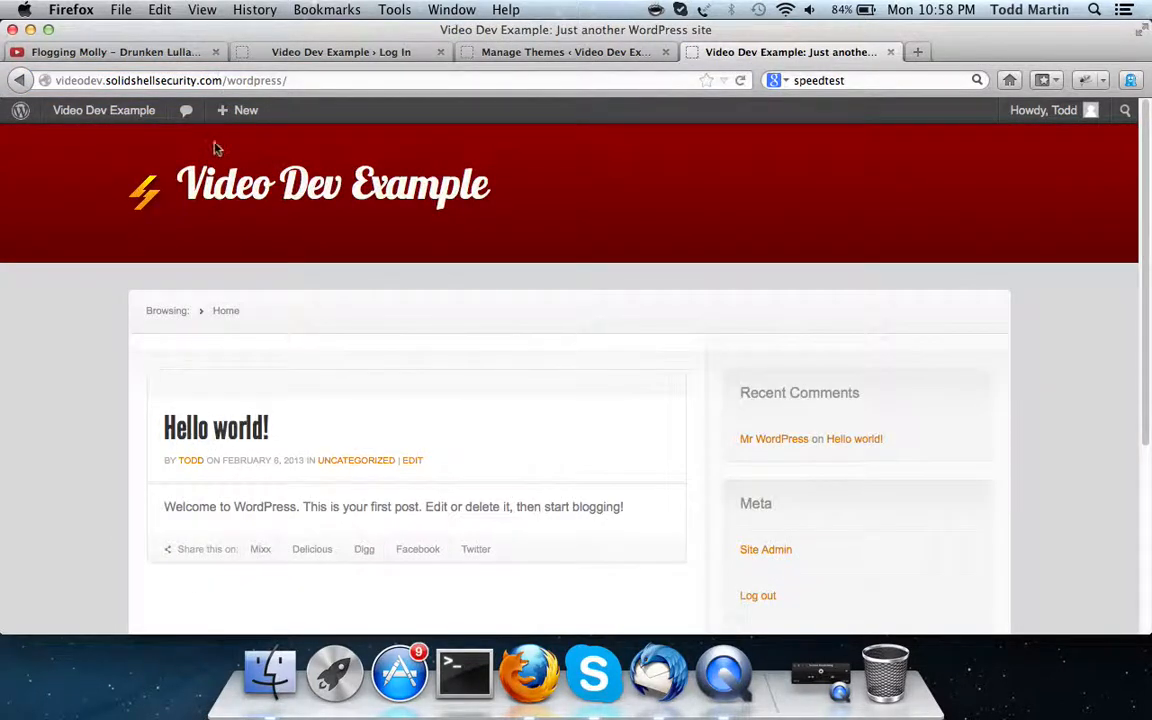
pyautogui.scroll(-5, 252, 380)
pyautogui.scroll(5, 255, 357)
pyautogui.click(566, 52)
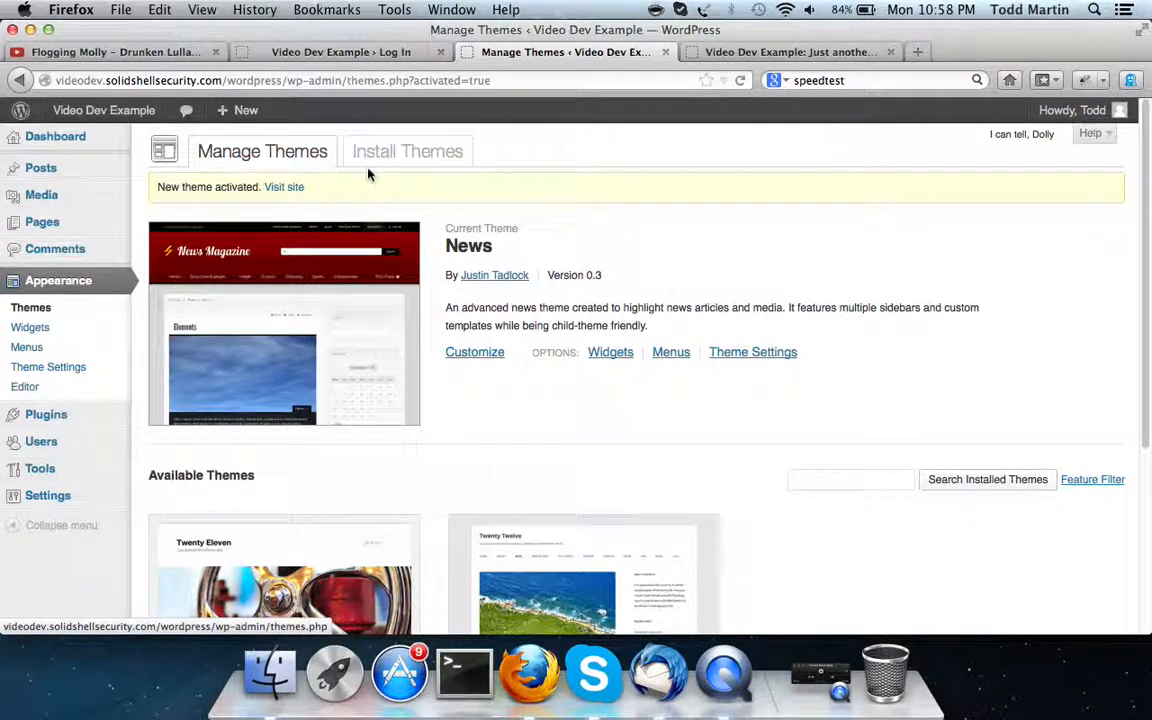
pyautogui.click(28, 310)
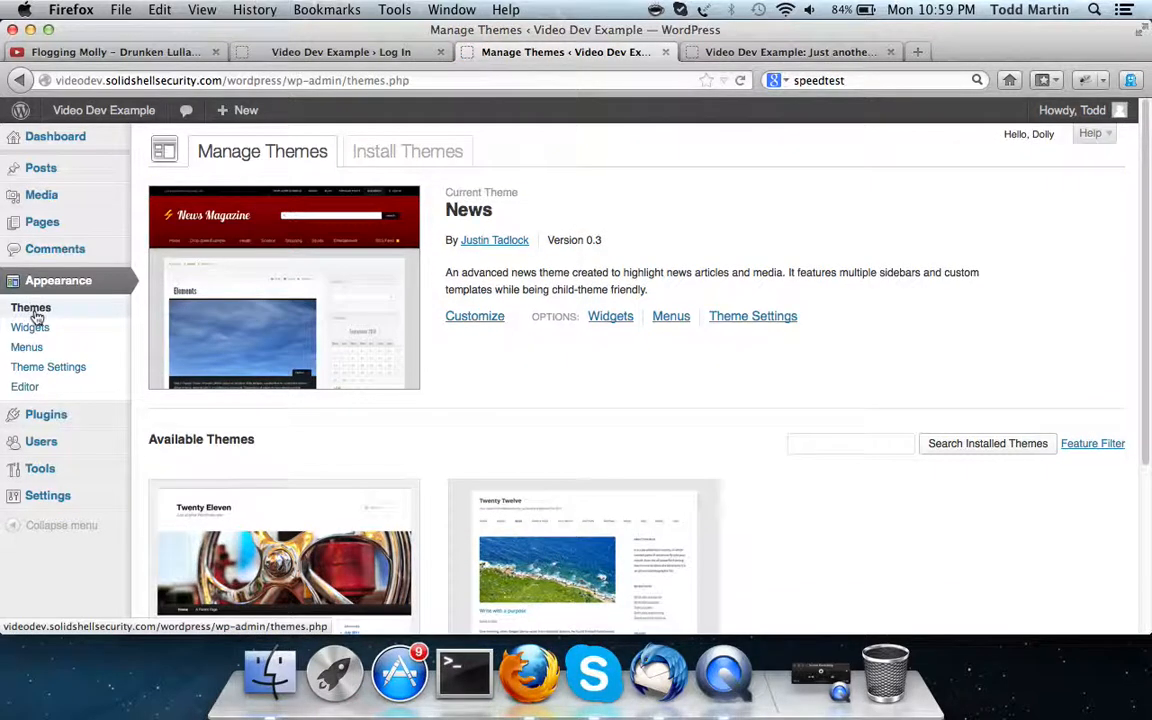
pyautogui.click(35, 312)
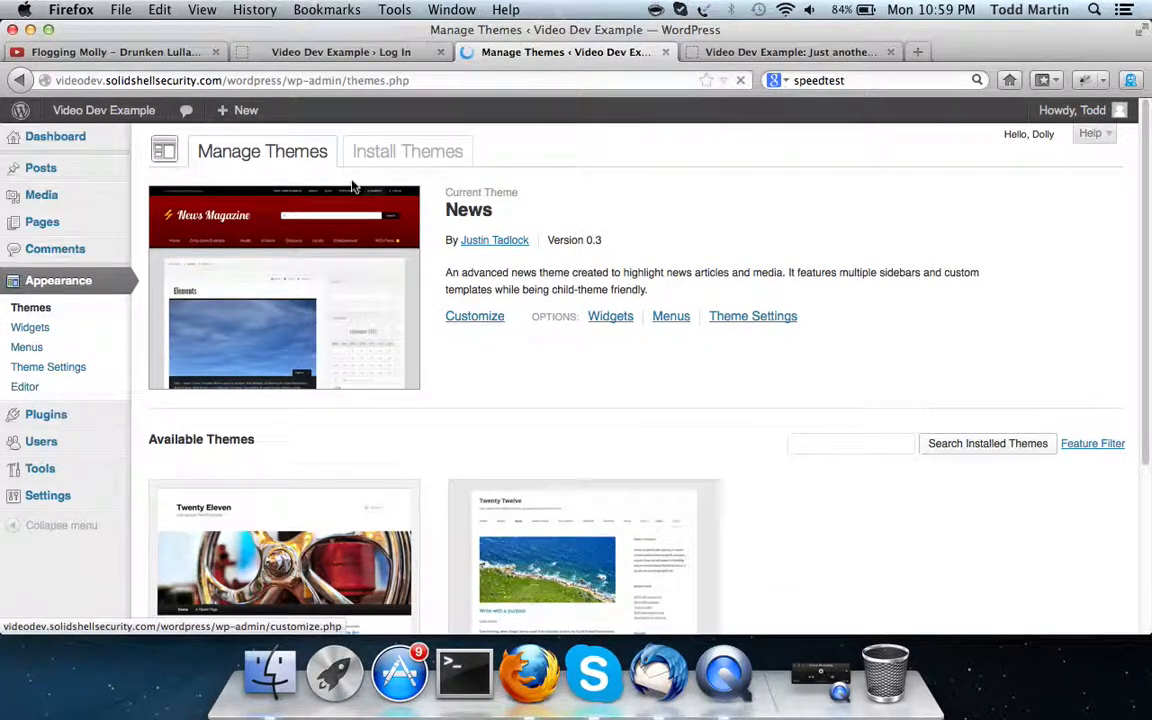
pyautogui.scroll(-3, 290, 362)
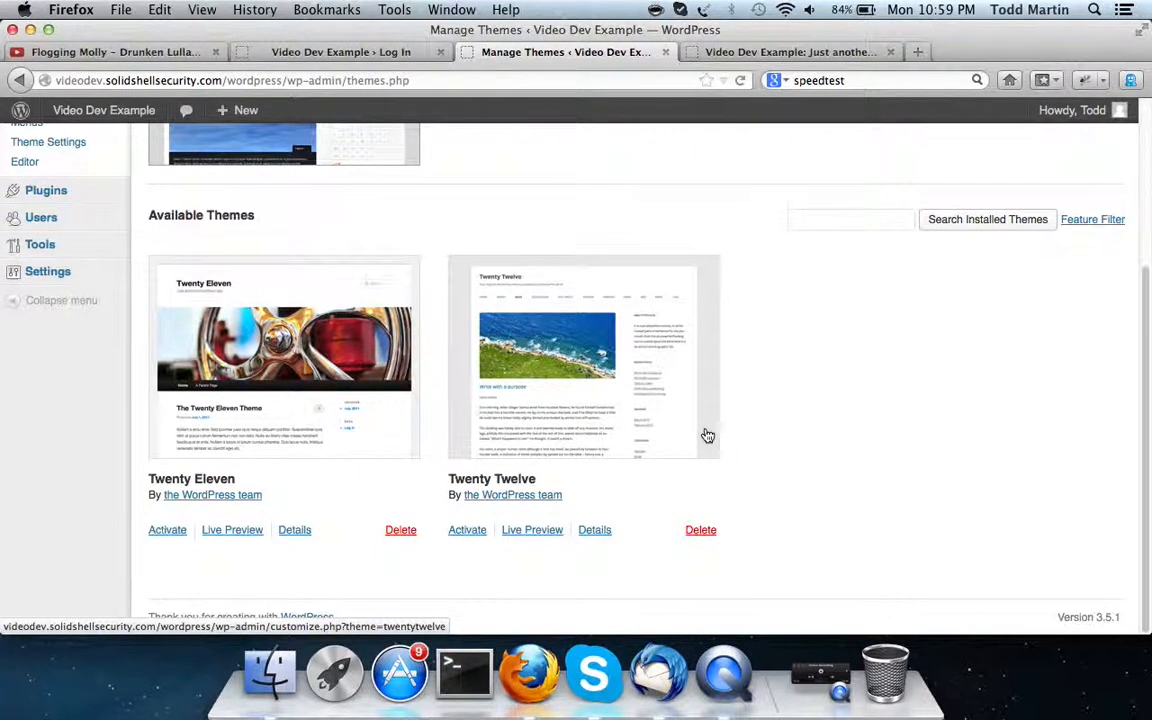
pyautogui.scroll(3, 705, 436)
pyautogui.click(392, 154)
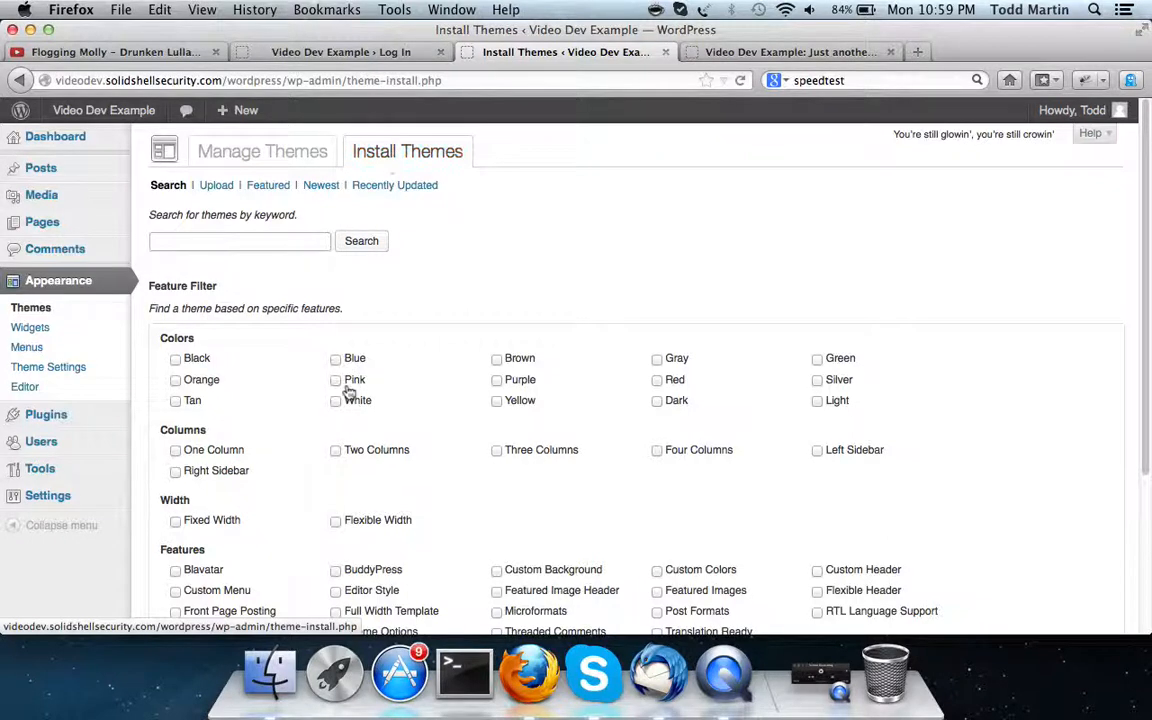
pyautogui.scroll(-3, 349, 391)
pyautogui.scroll(3, 349, 391)
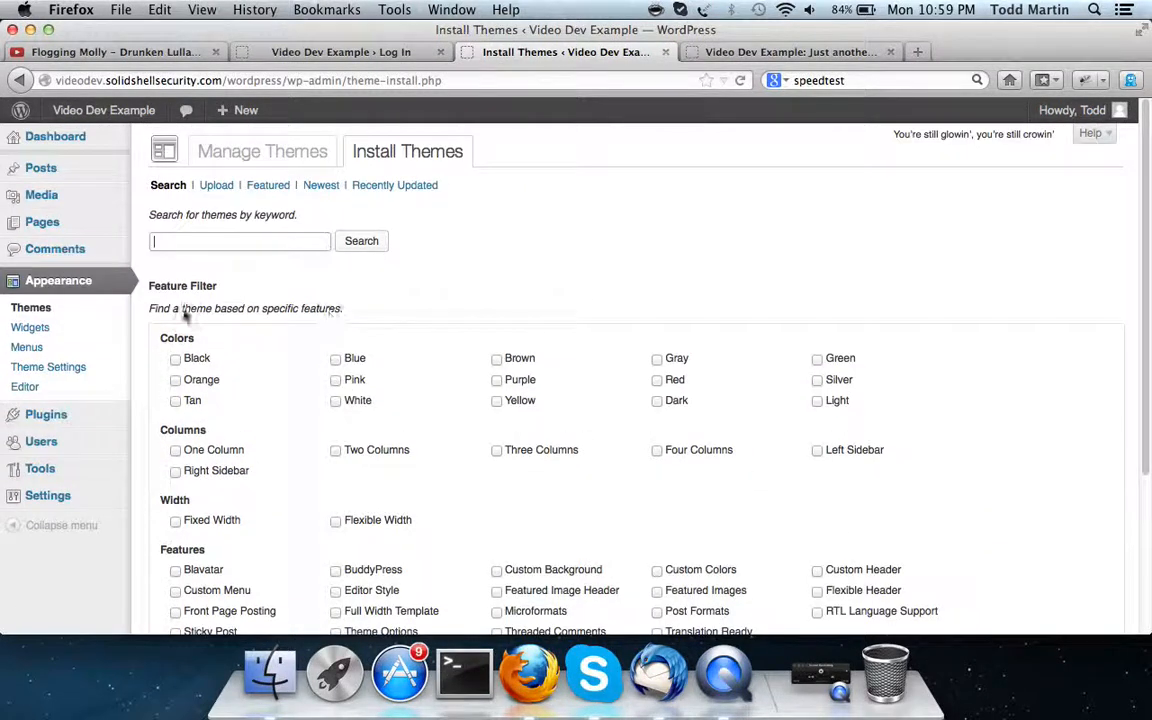
pyautogui.click(213, 187)
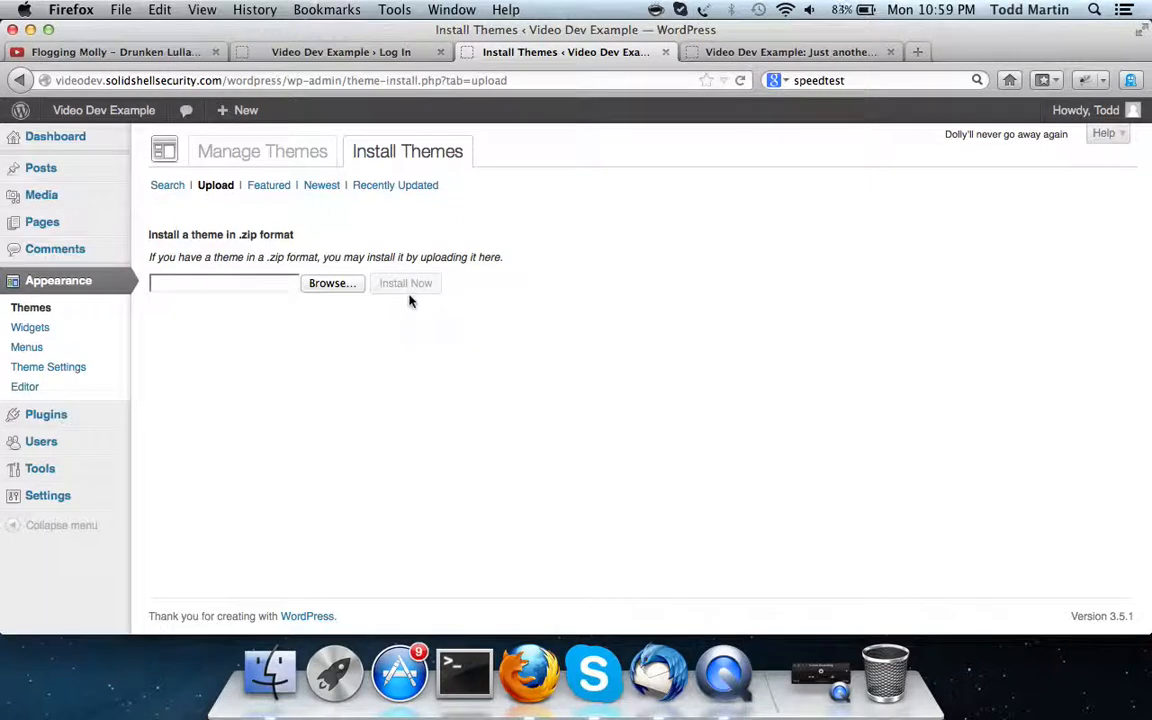
pyautogui.click(277, 152)
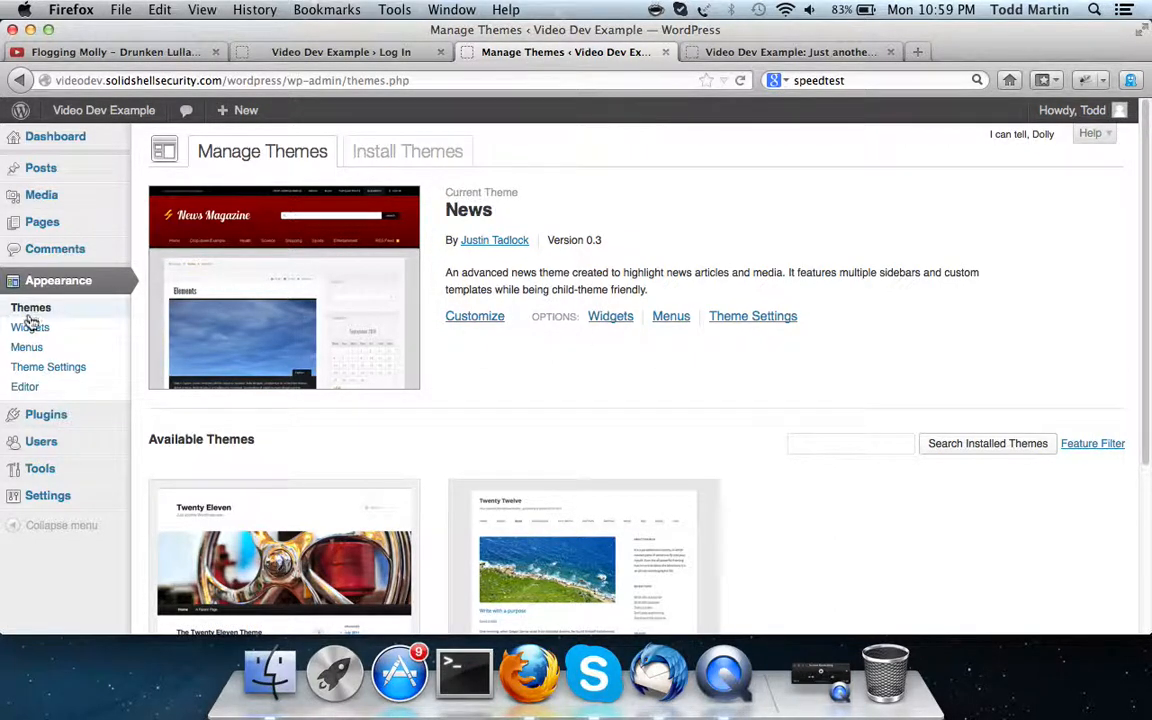
# Look over the Menus page, then the News Theme Settings footer and Home Page Template options
pyautogui.click(27, 349)
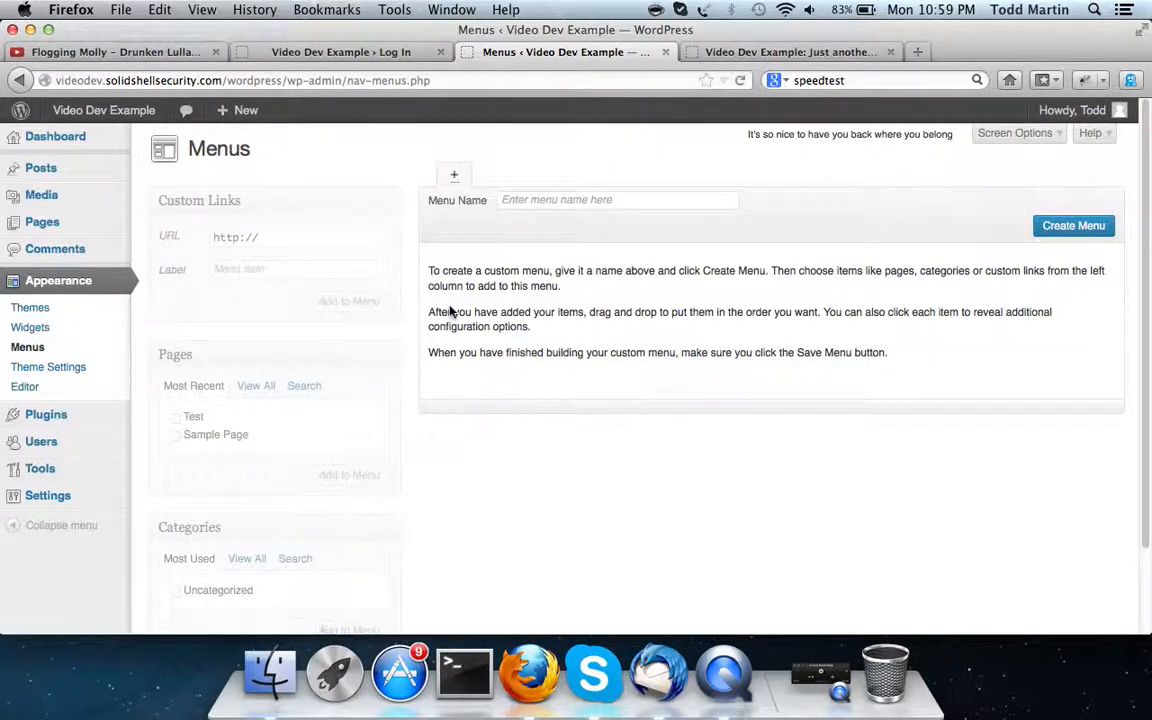
pyautogui.scroll(-2, 450, 310)
pyautogui.scroll(2, 450, 310)
pyautogui.click(34, 372)
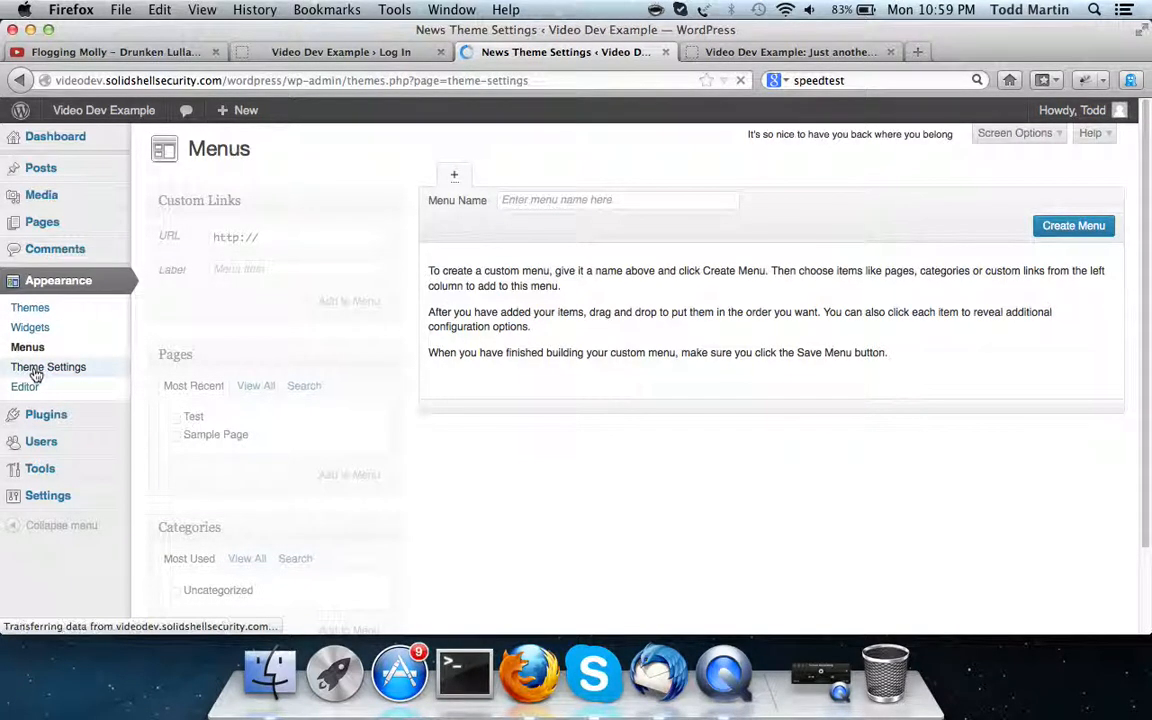
pyautogui.scroll(-10, 420, 302)
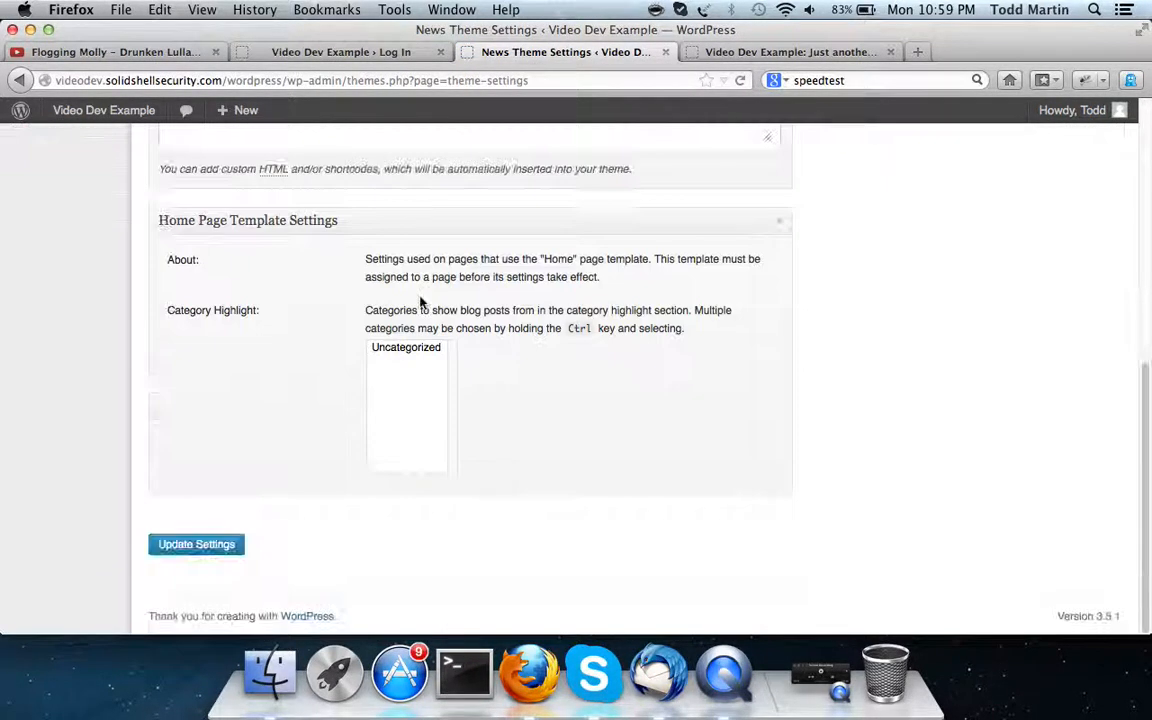
pyautogui.scroll(10, 420, 302)
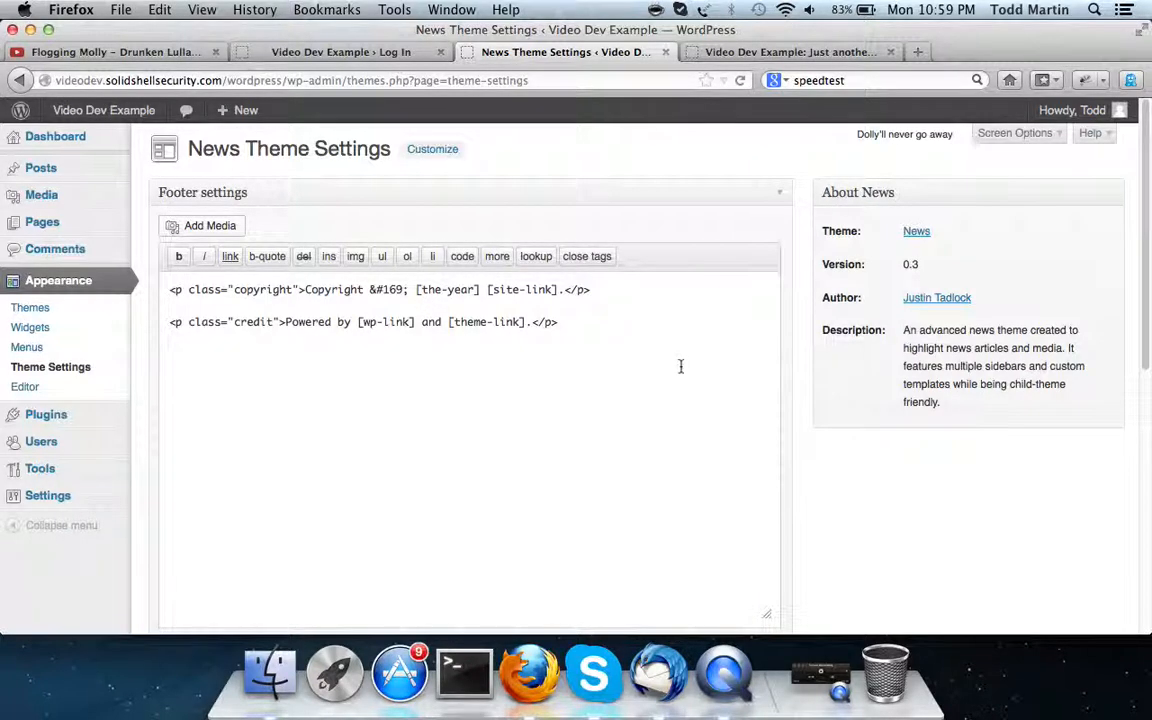
pyautogui.scroll(-10, 680, 366)
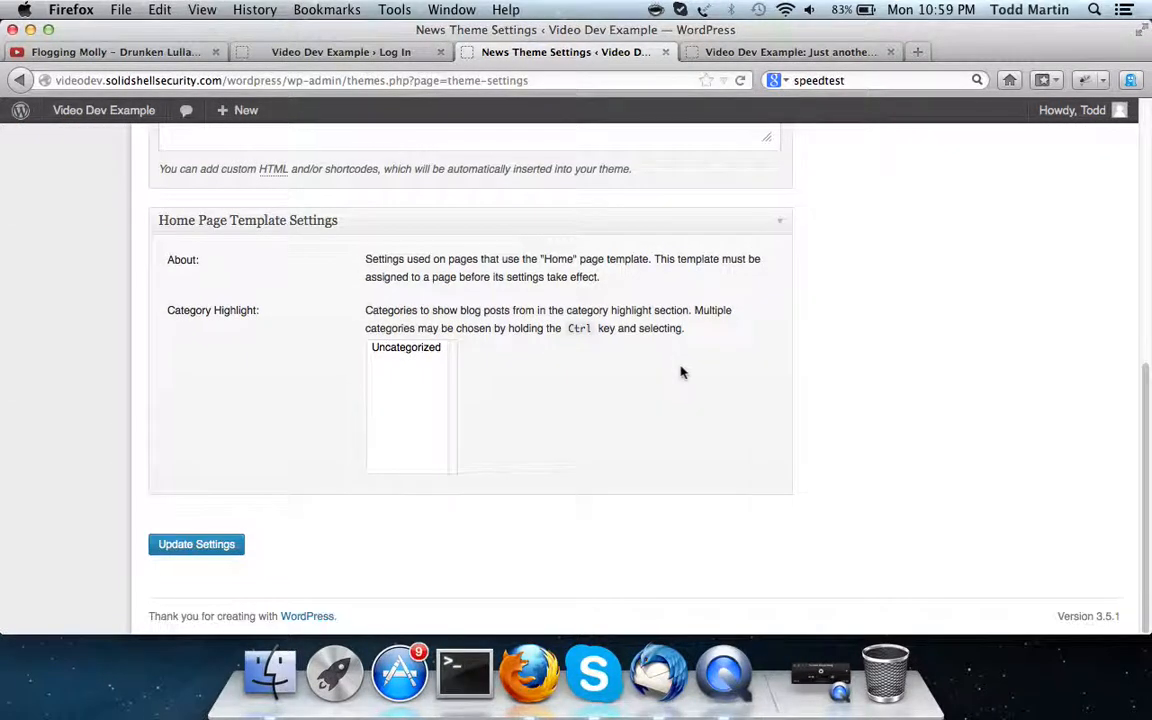
pyautogui.scroll(10, 506, 293)
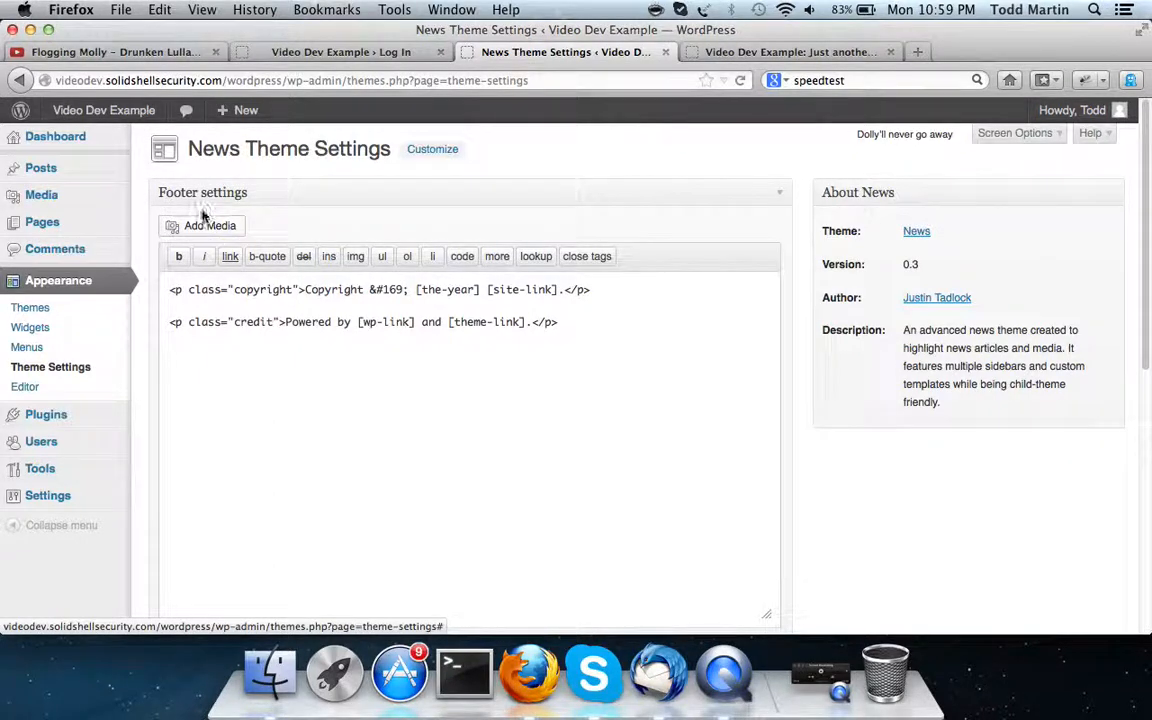
pyautogui.click(25, 389)
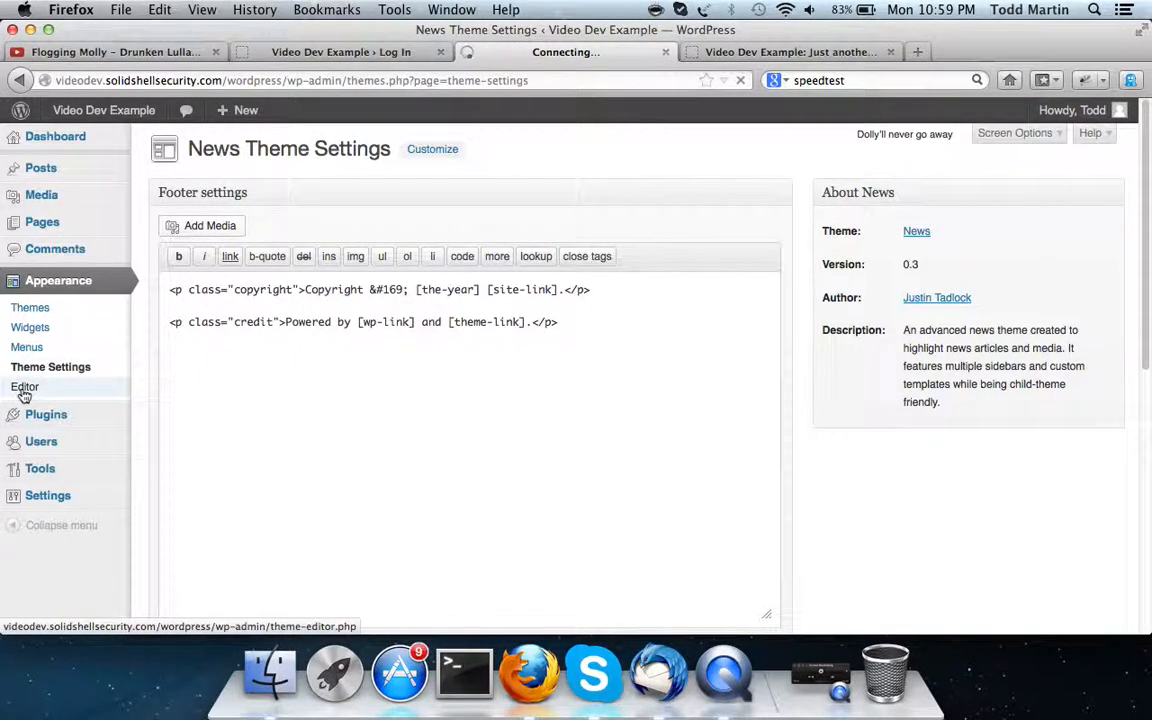
# Review the News theme's style.css in the editor and save it ('File edited successfully')
pyautogui.scroll(-15, 296, 240)
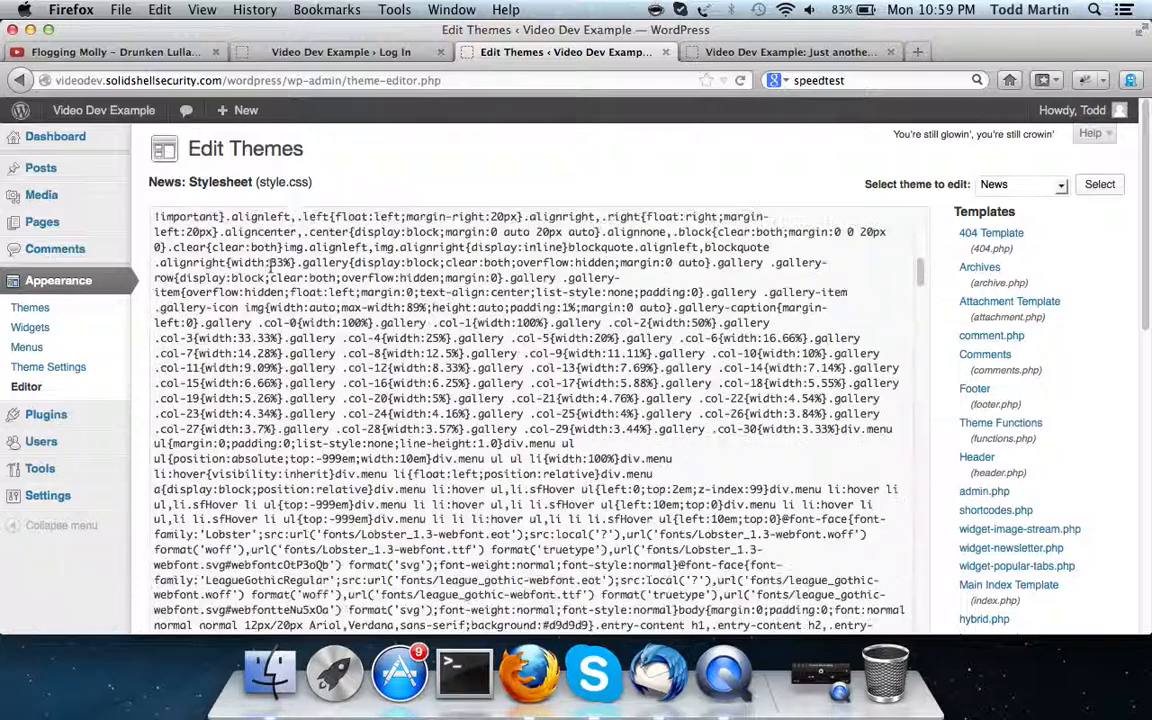
pyautogui.scroll(-15, 296, 240)
pyautogui.scroll(5, 424, 312)
pyautogui.scroll(-10, 424, 312)
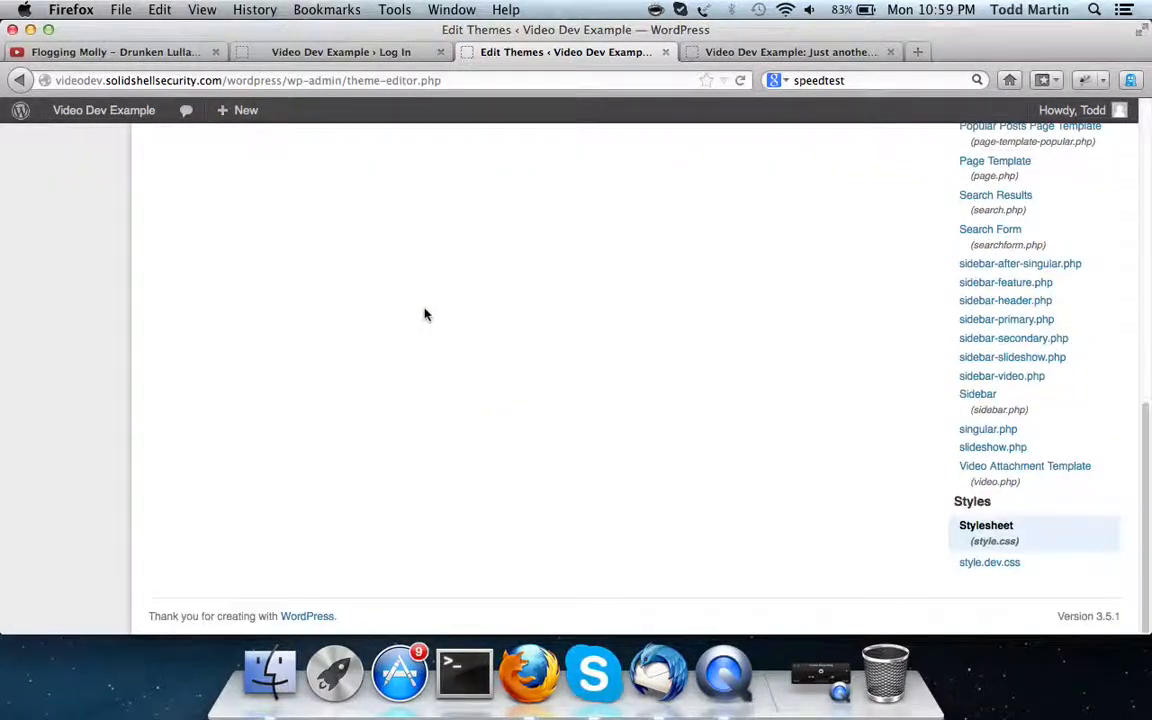
pyautogui.scroll(15, 424, 315)
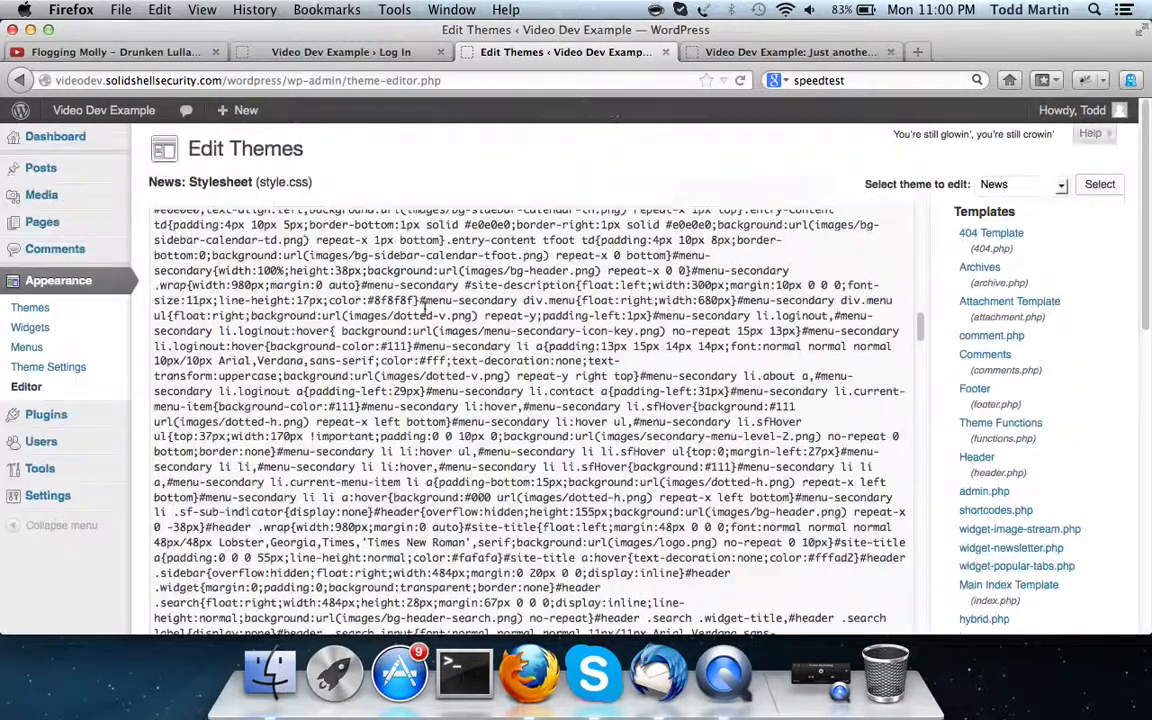
pyautogui.scroll(10, 424, 305)
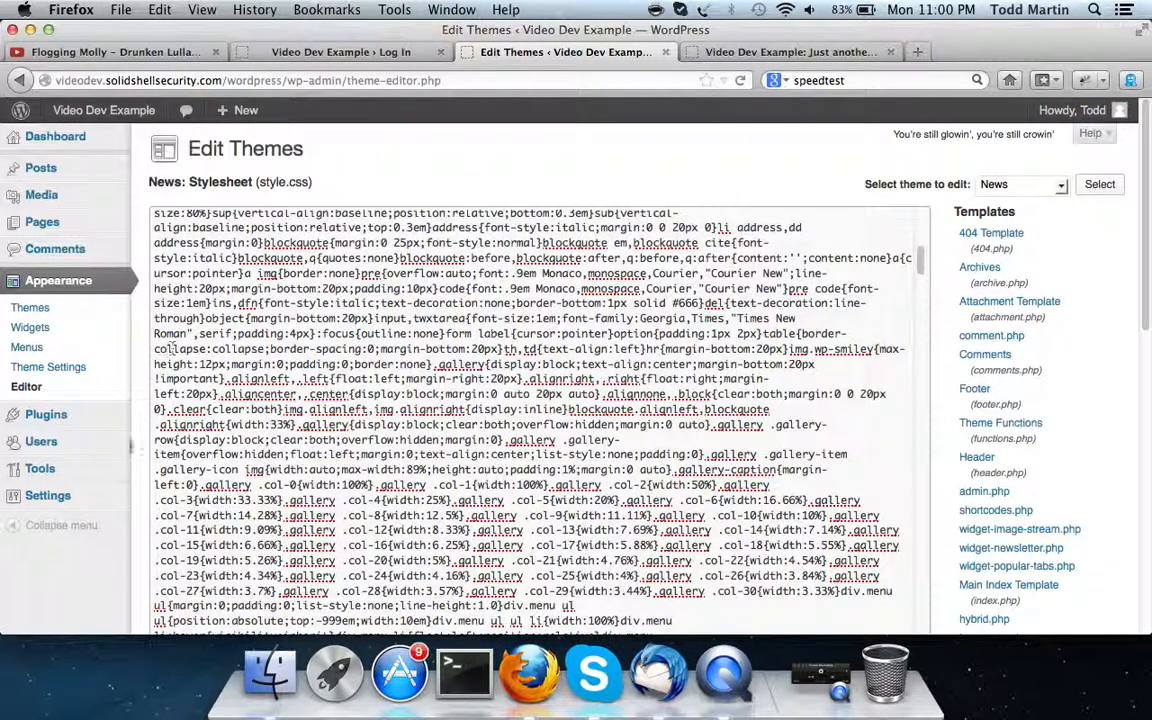
pyautogui.click(418, 318)
pyautogui.scroll(-10, 44, 589)
pyautogui.click(205, 167)
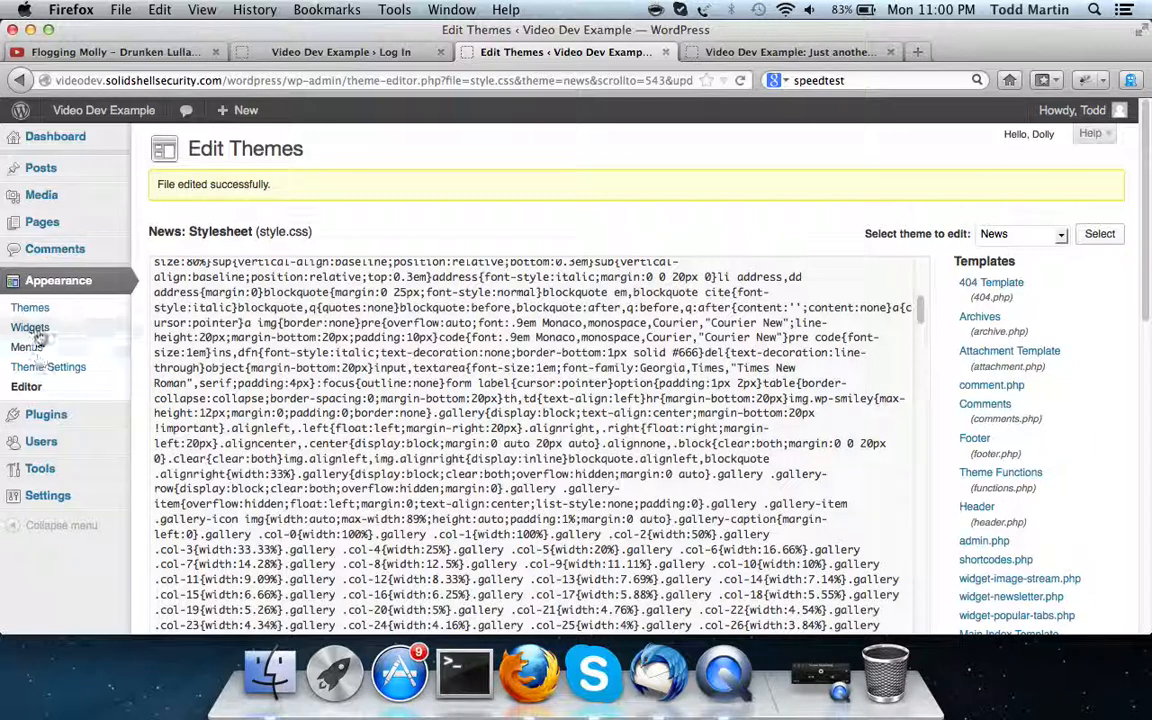
# Open the Plugins list showing Akismet and Hello Dolly, and check the Bulk Actions menu
pyautogui.click(66, 420)
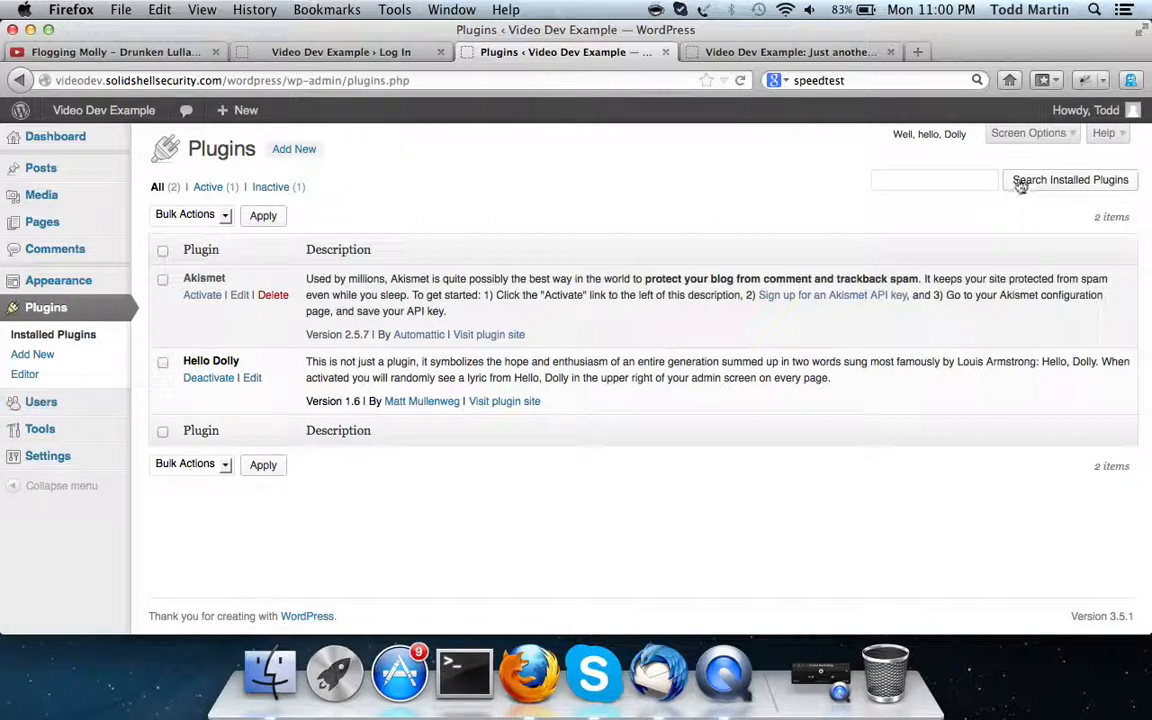
pyautogui.click(224, 216)
pyautogui.click(225, 218)
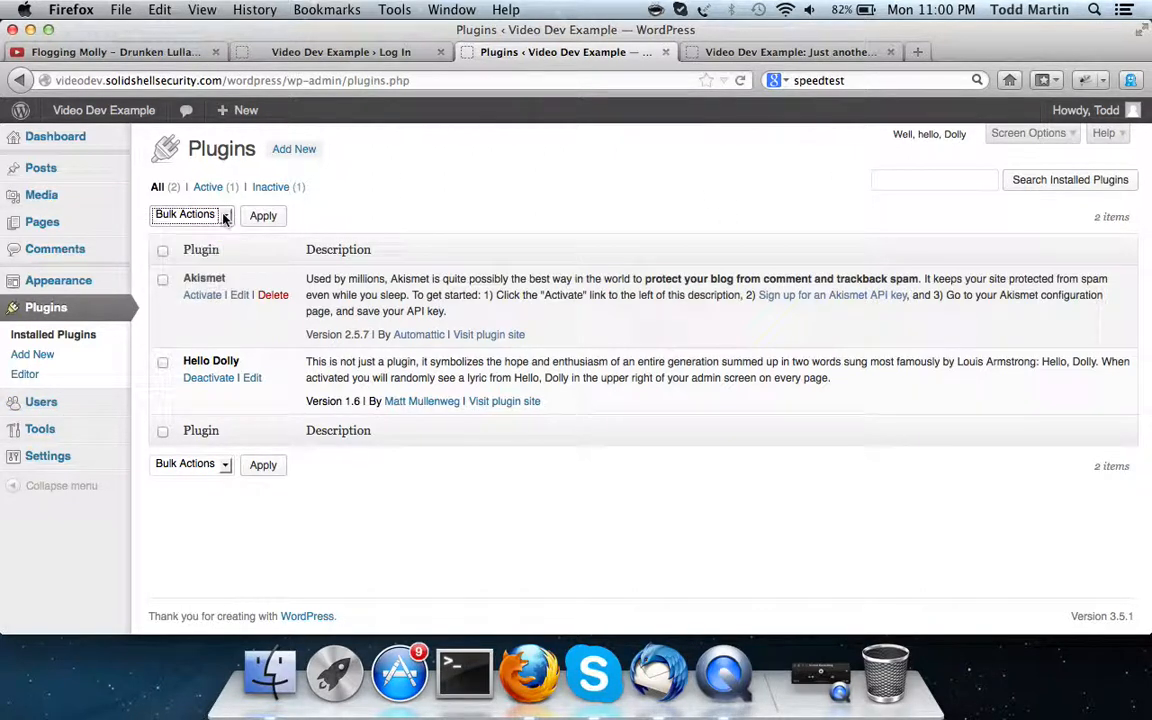
pyautogui.click(296, 152)
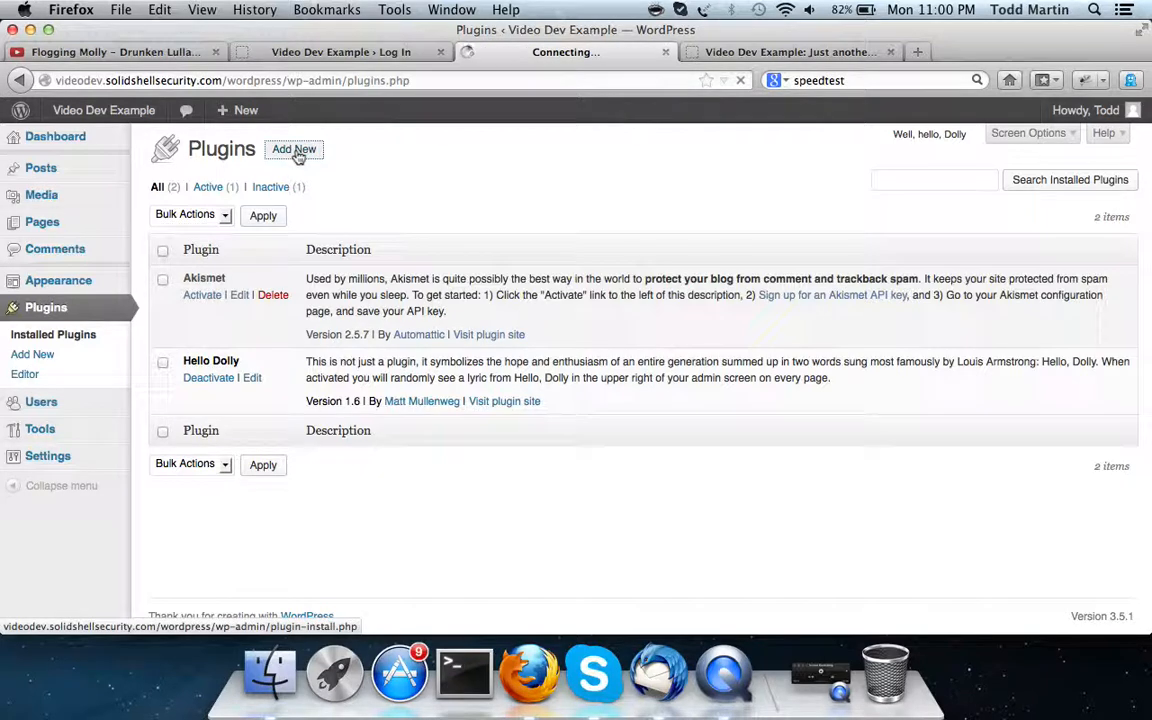
# Search the plugin directory for 'SEO'
pyautogui.click(232, 282)
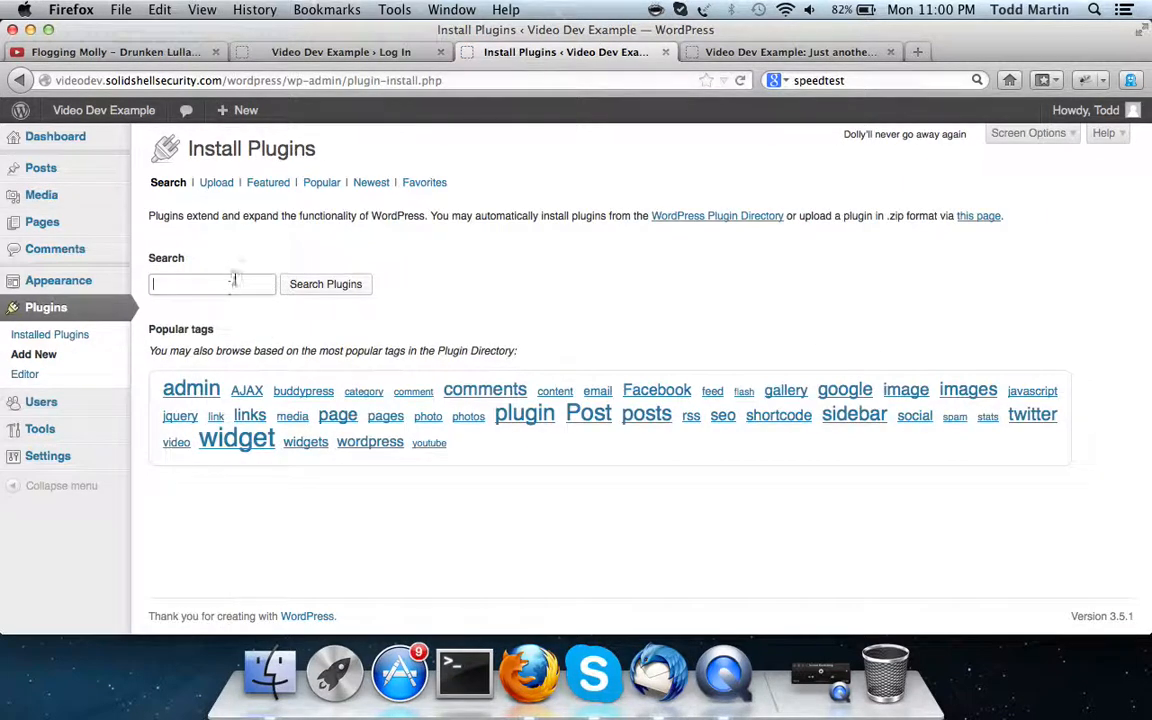
pyautogui.write('SEO')
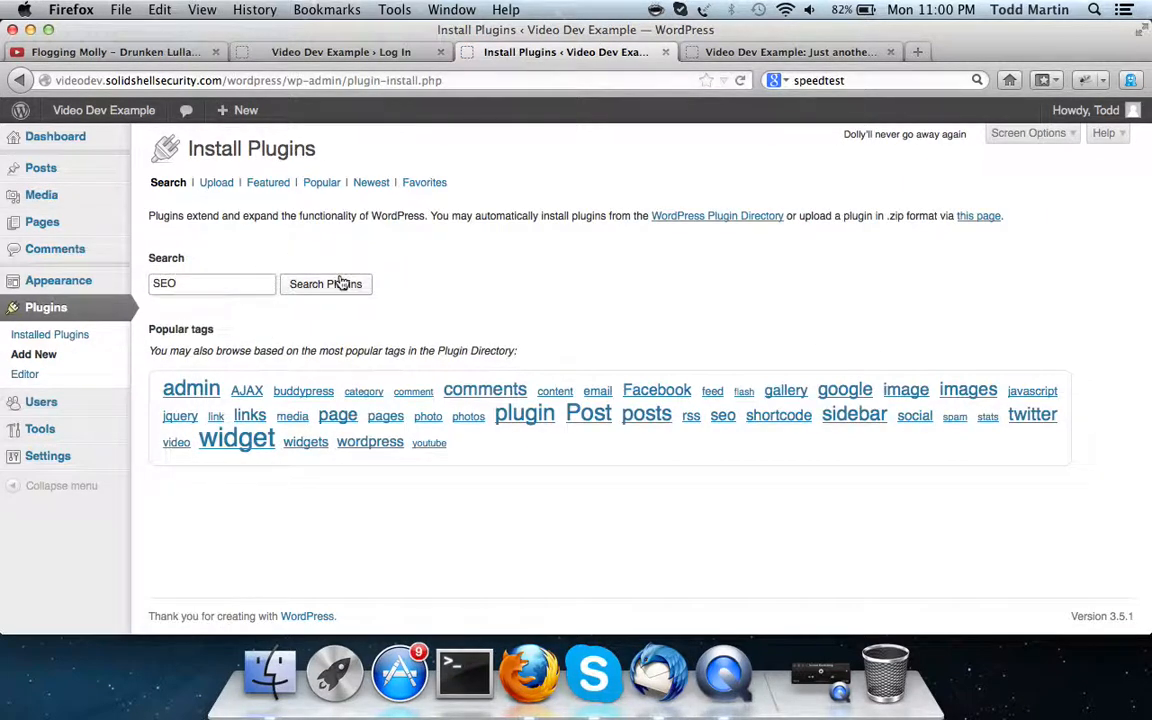
pyautogui.click(337, 284)
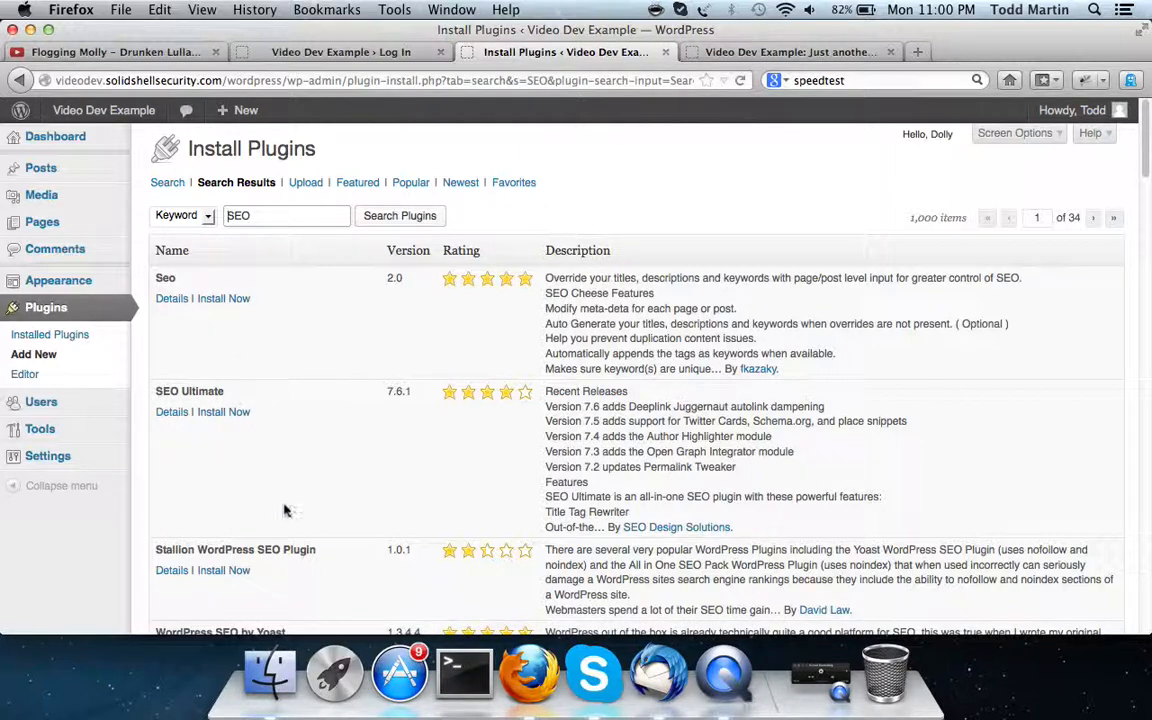
# Install and activate SEO Ultimate 7.6.1 from the search results
pyautogui.scroll(-6, 250, 450)
pyautogui.scroll(2, 282, 500)
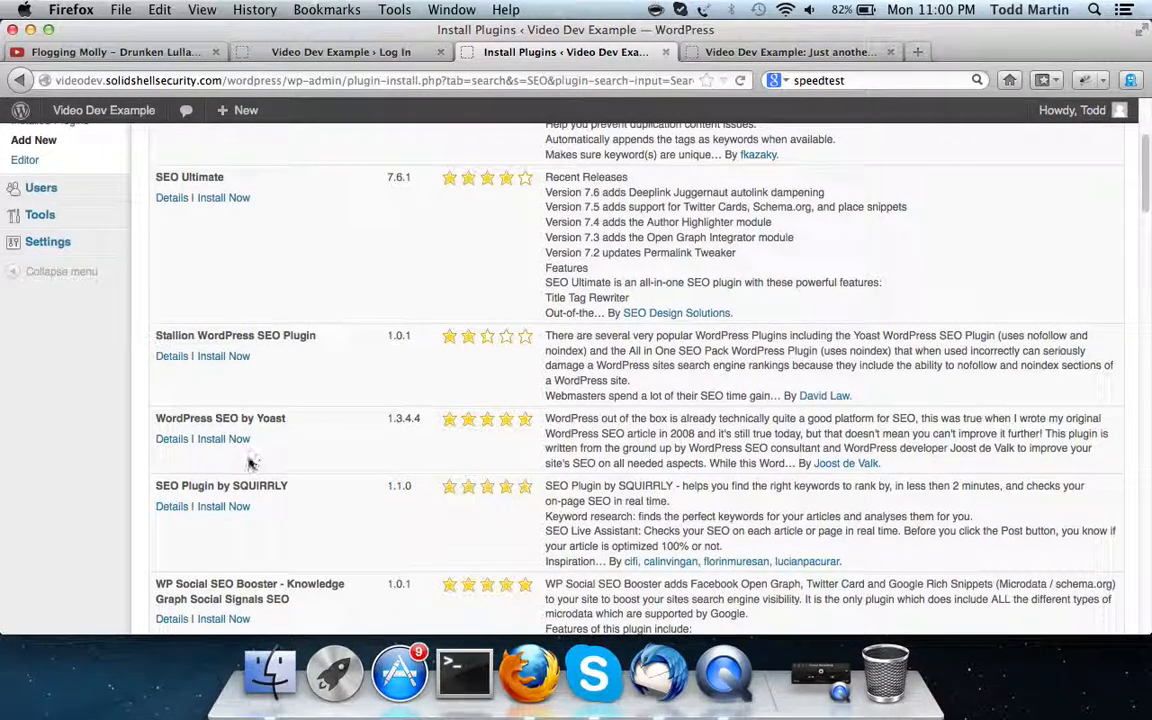
pyautogui.scroll(4, 245, 458)
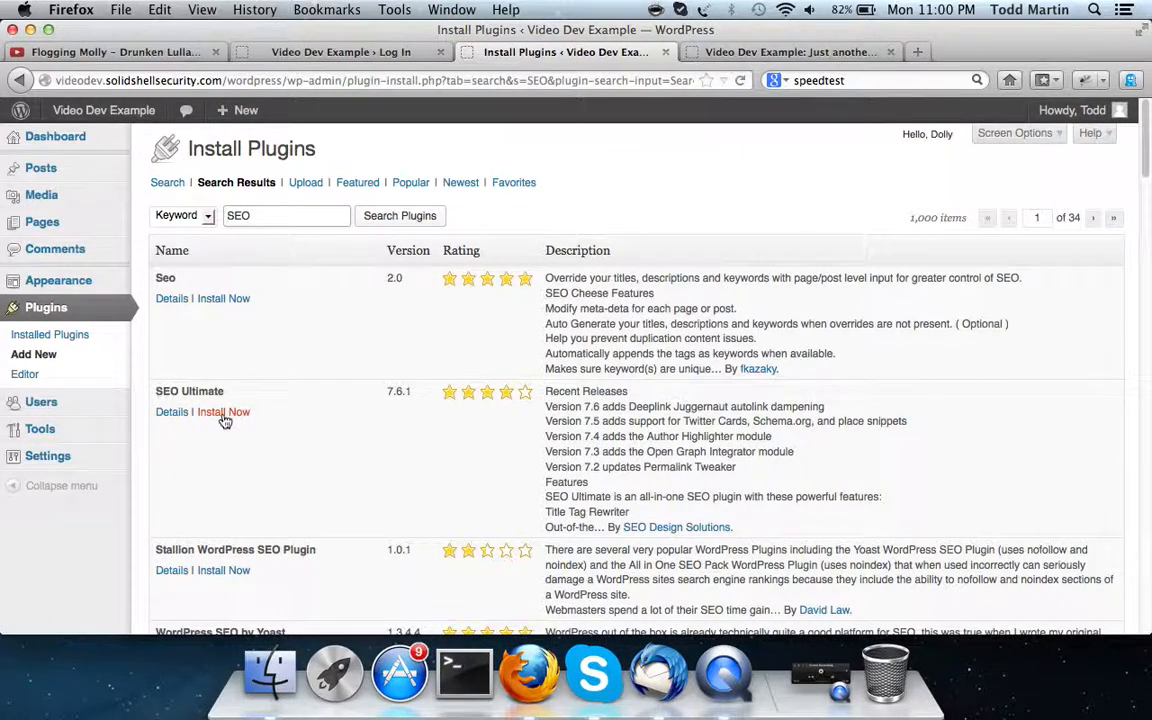
pyautogui.click(225, 413)
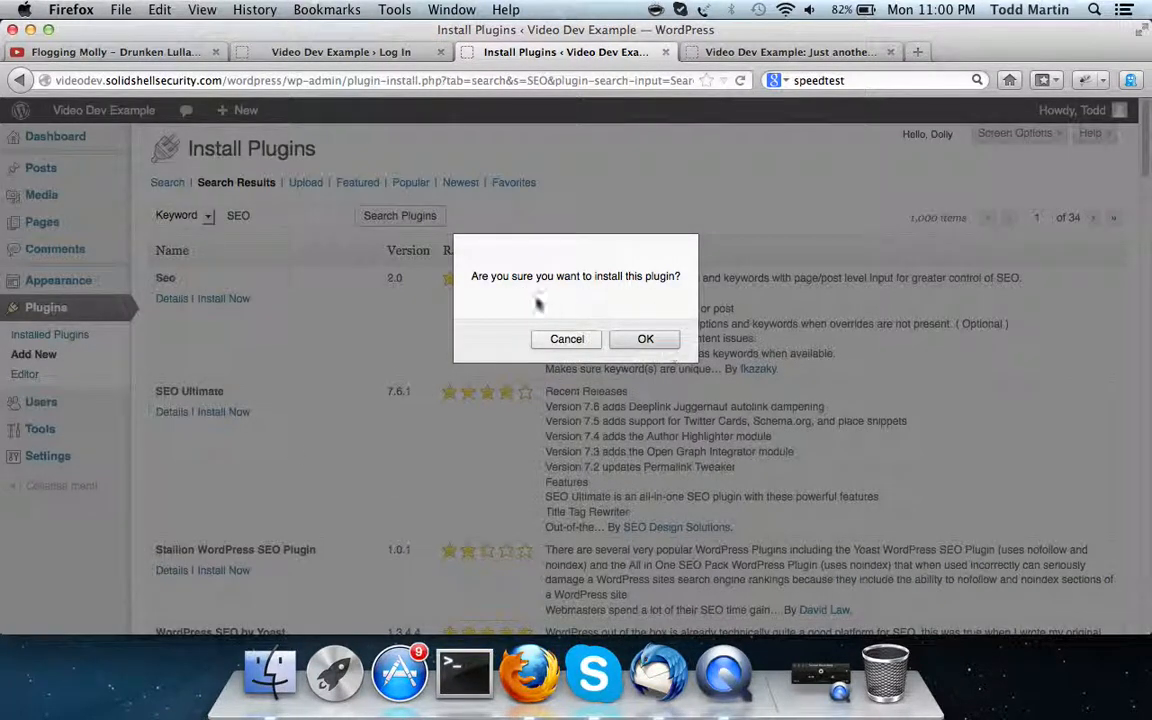
pyautogui.click(648, 337)
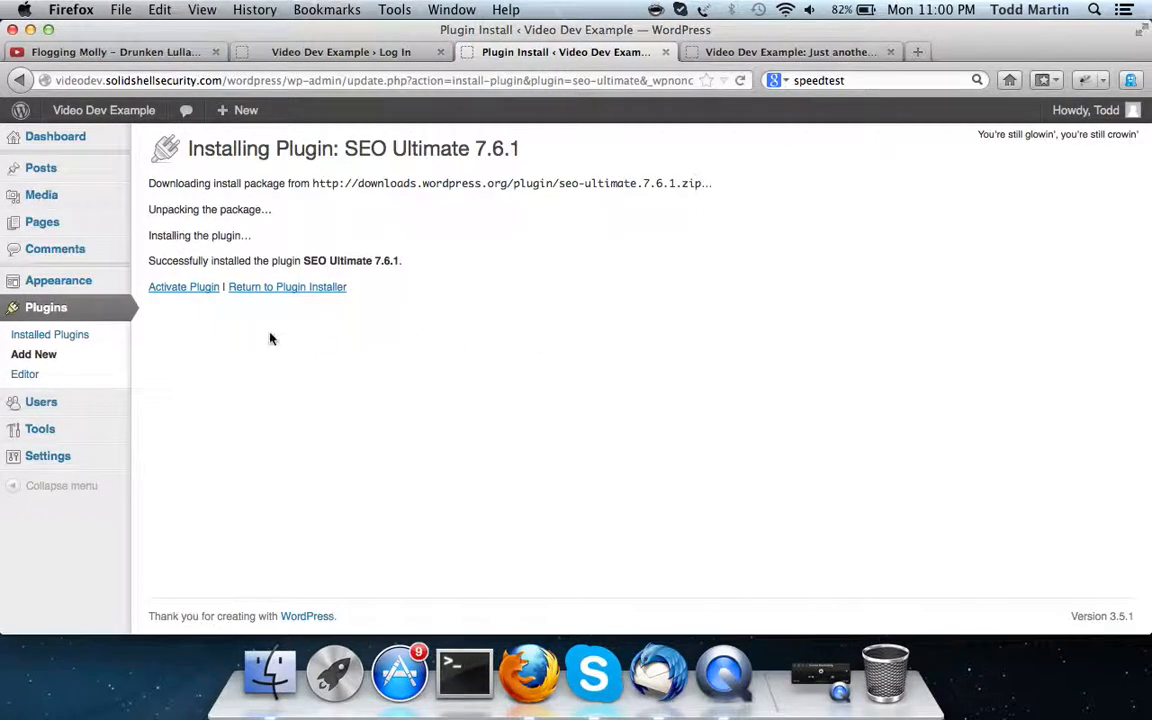
pyautogui.click(198, 289)
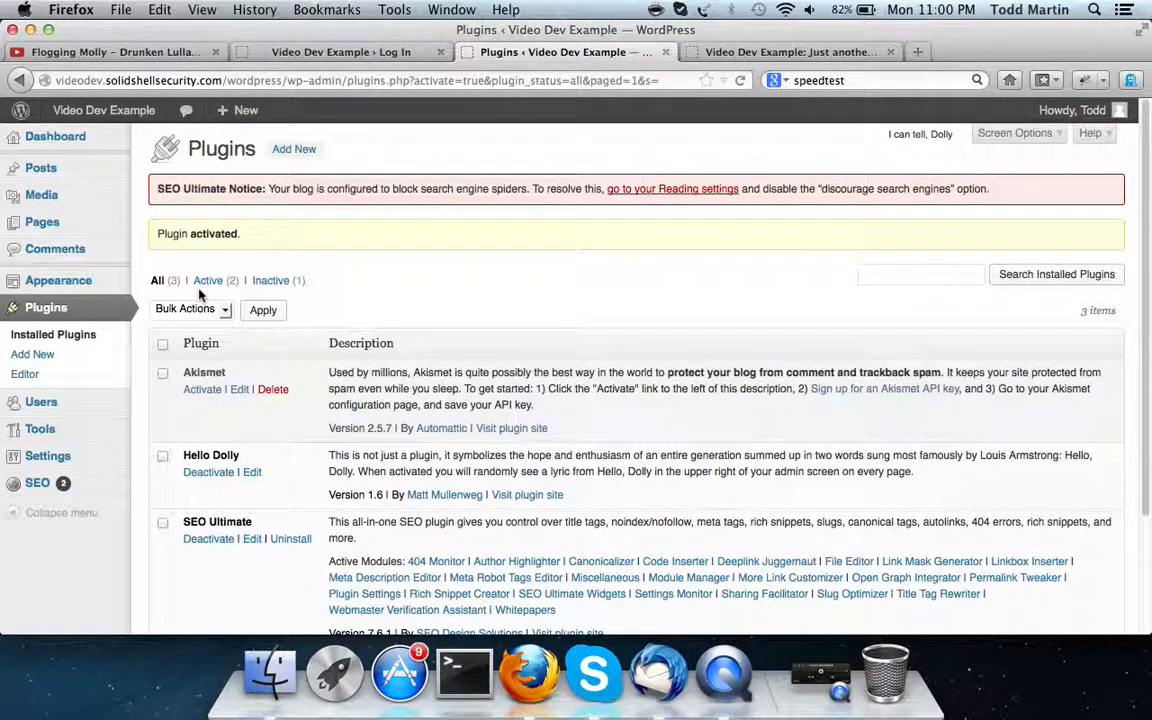
pyautogui.scroll(-3, 184, 323)
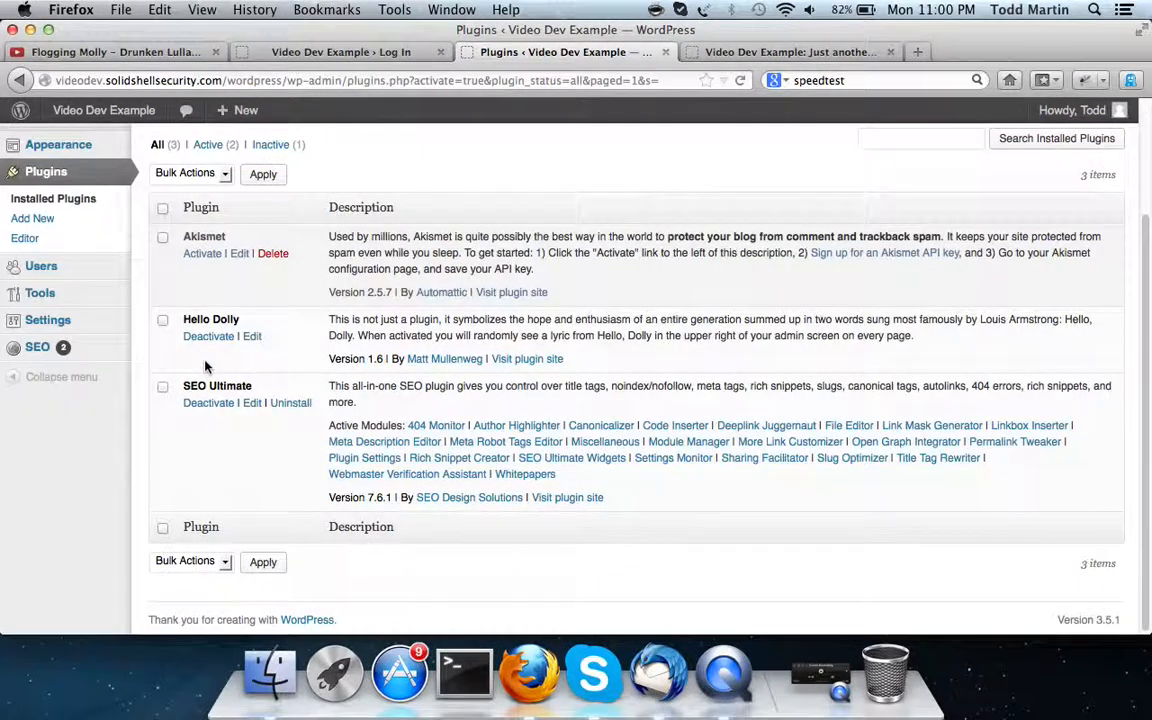
pyautogui.click(252, 405)
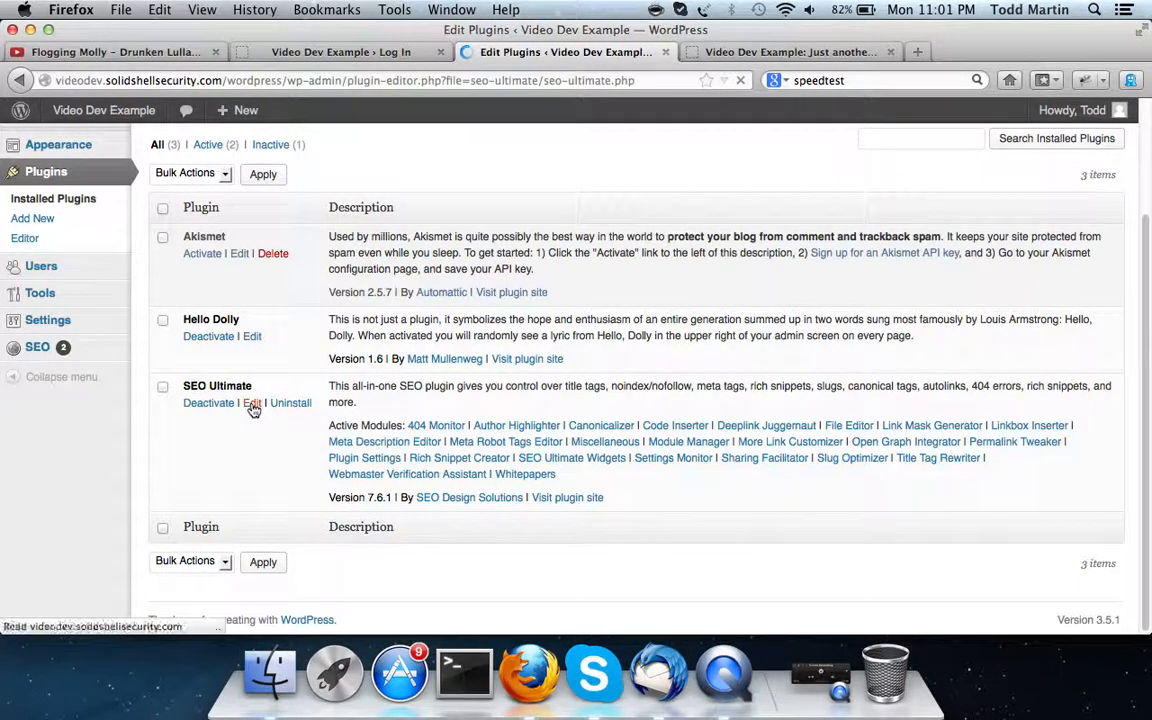
pyautogui.scroll(-10, 252, 405)
pyautogui.scroll(5, 252, 405)
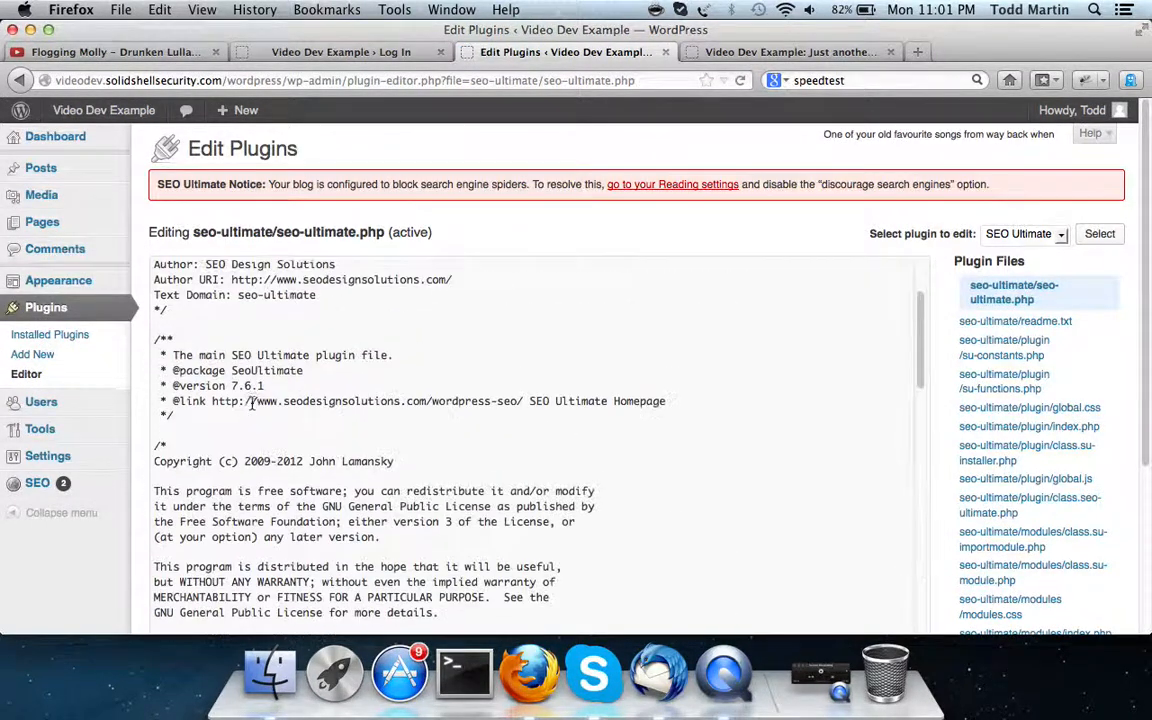
pyautogui.scroll(-8, 252, 405)
pyautogui.scroll(10, 252, 405)
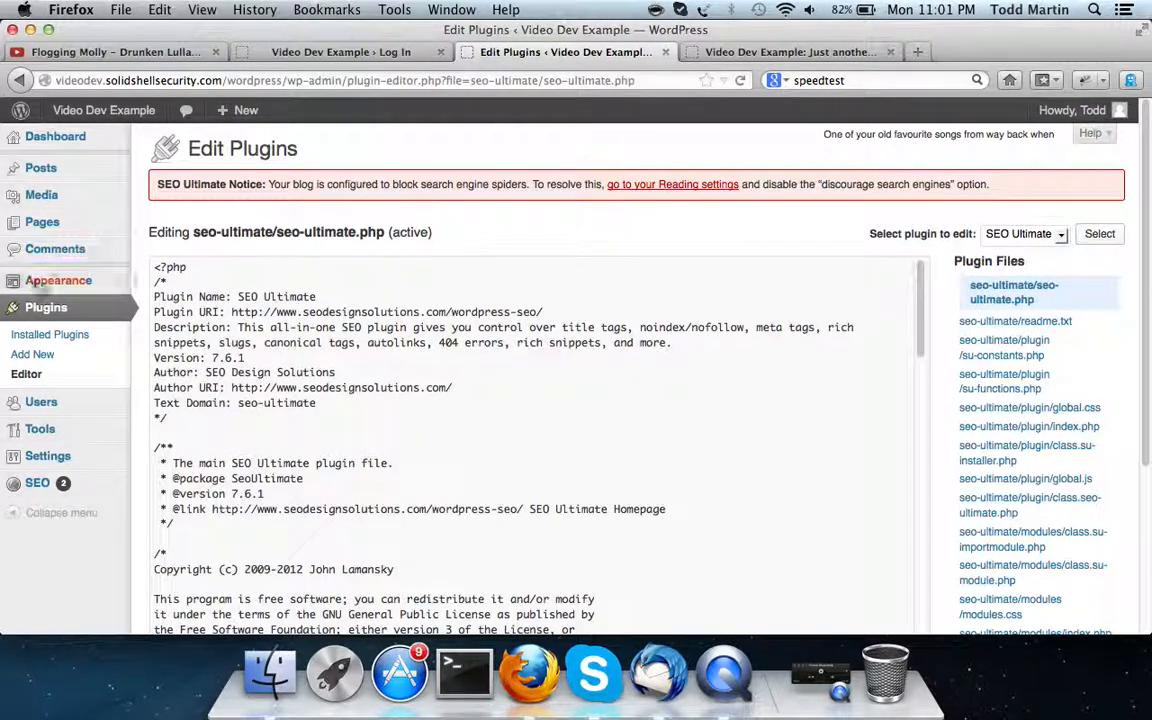
pyautogui.click(54, 338)
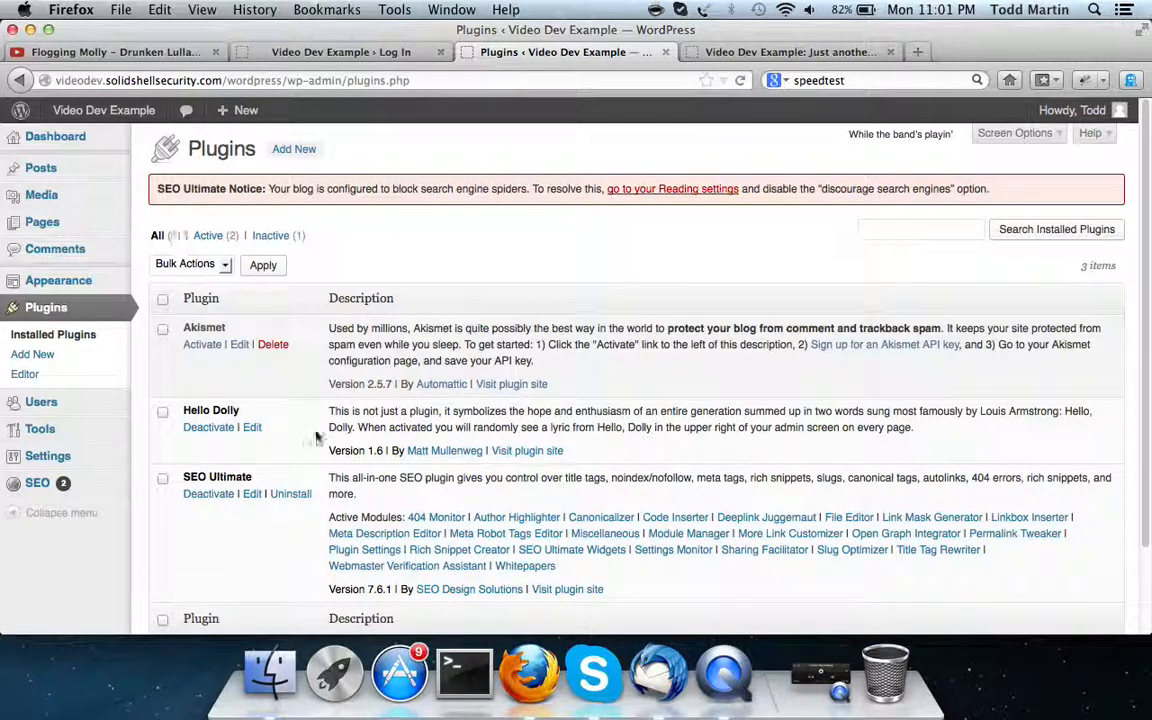
# Select and clear text across the Akismet and Hello Dolly rows, then go to Plugins > Add New
pyautogui.moveTo(637, 461); pyautogui.dragTo(178, 325)
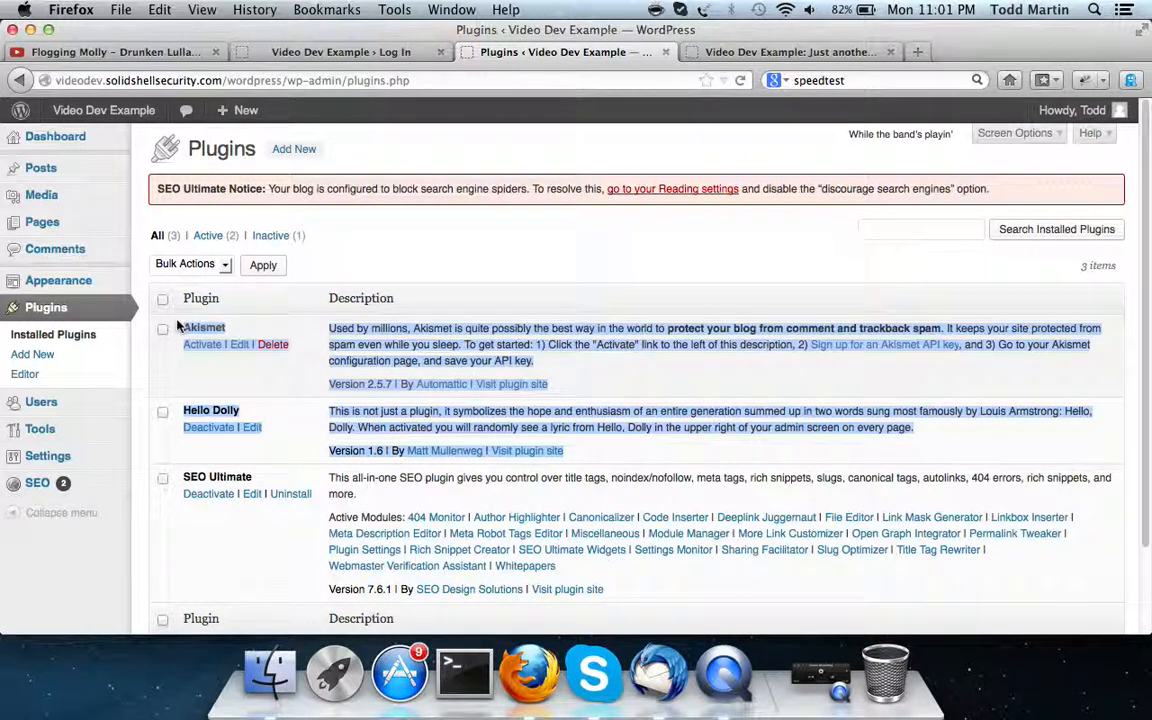
pyautogui.click(325, 389)
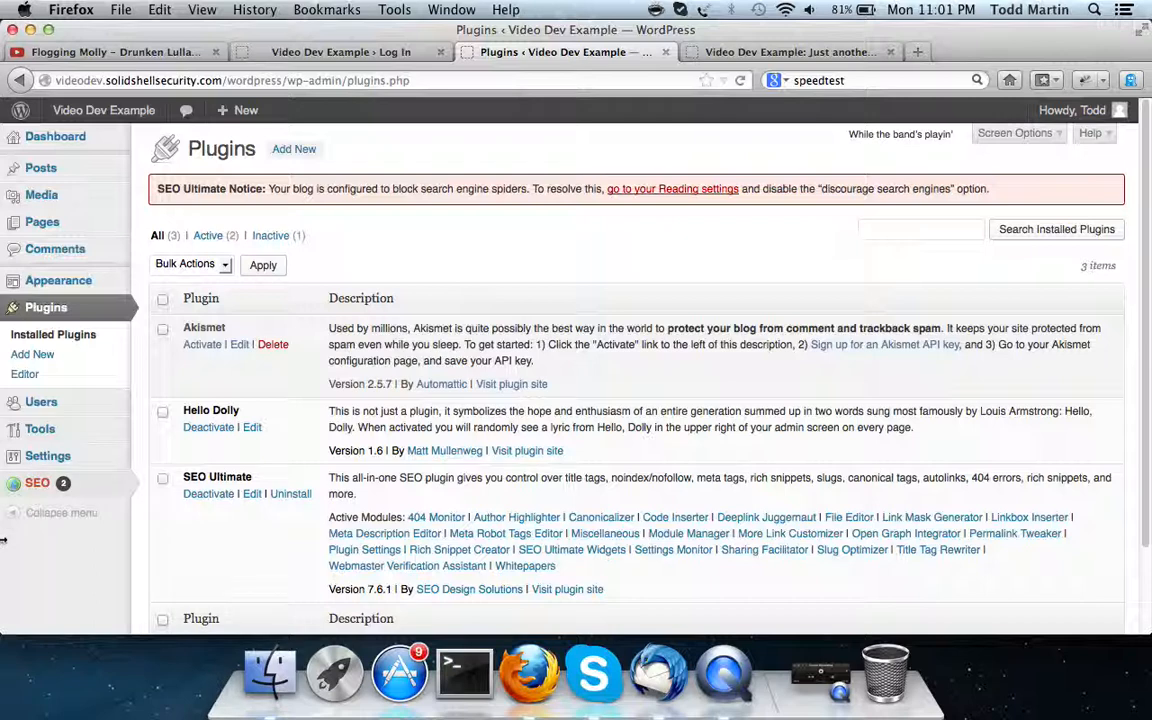
pyautogui.click(45, 355)
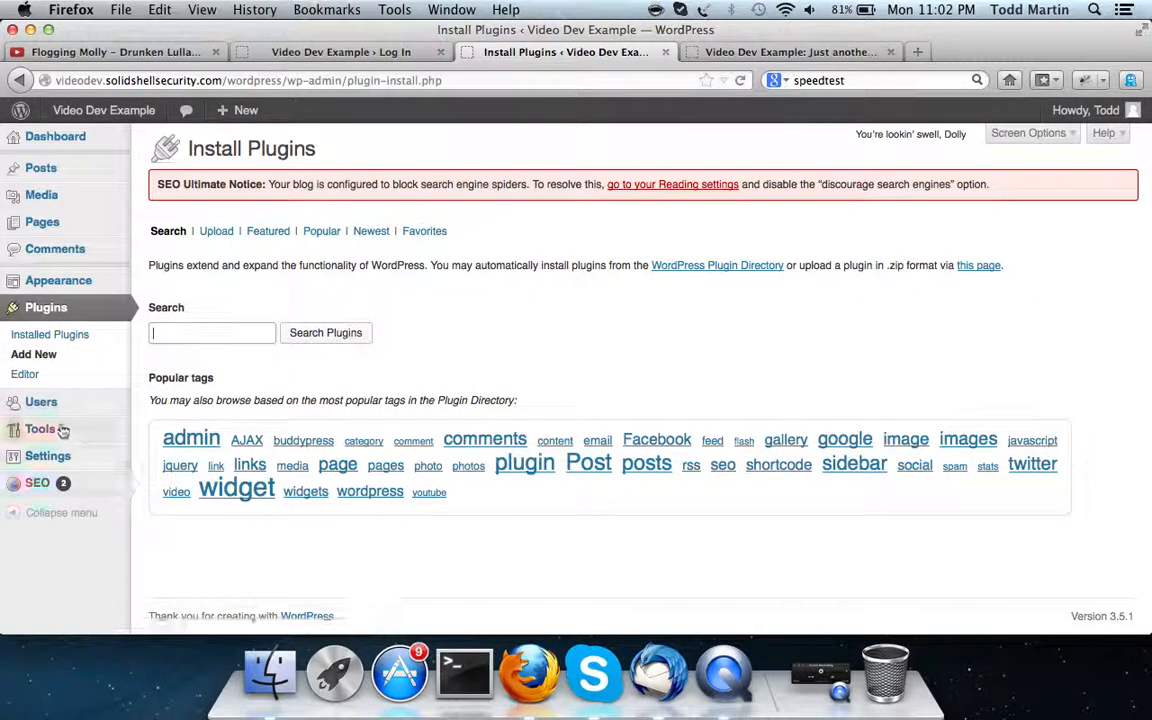
pyautogui.moveTo(47, 478)
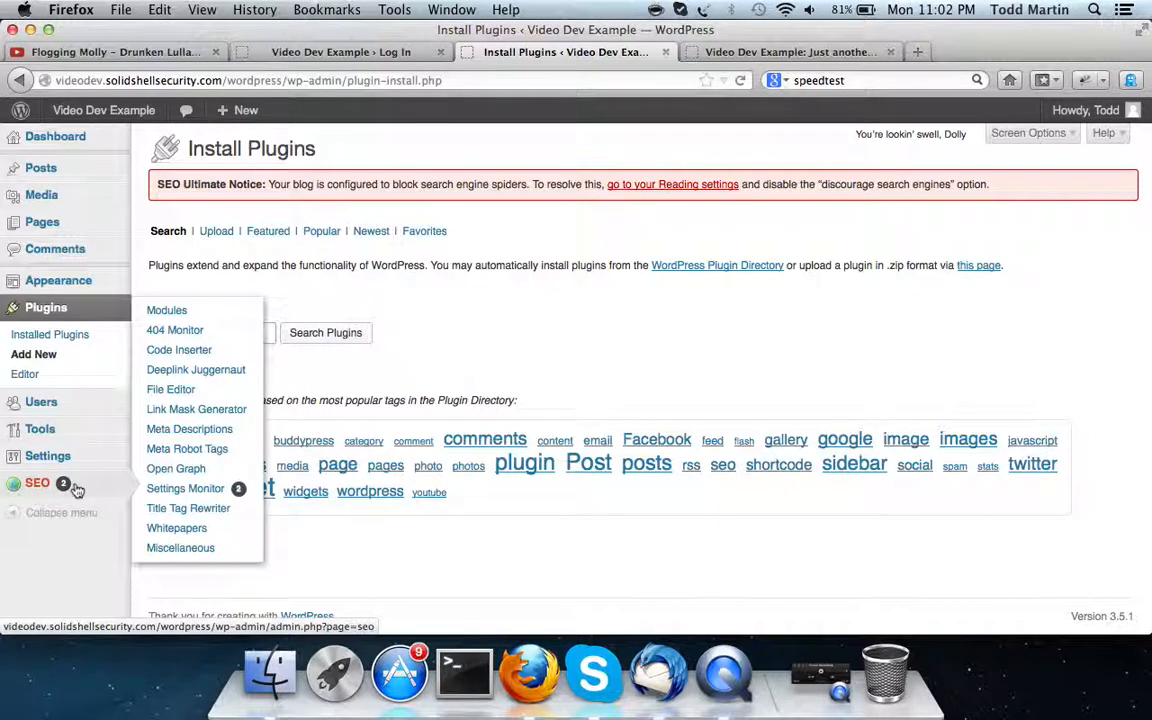
# Visit SEO Ultimate's Open Graph page, then its Settings Monitor flagging two problems
pyautogui.click(196, 469)
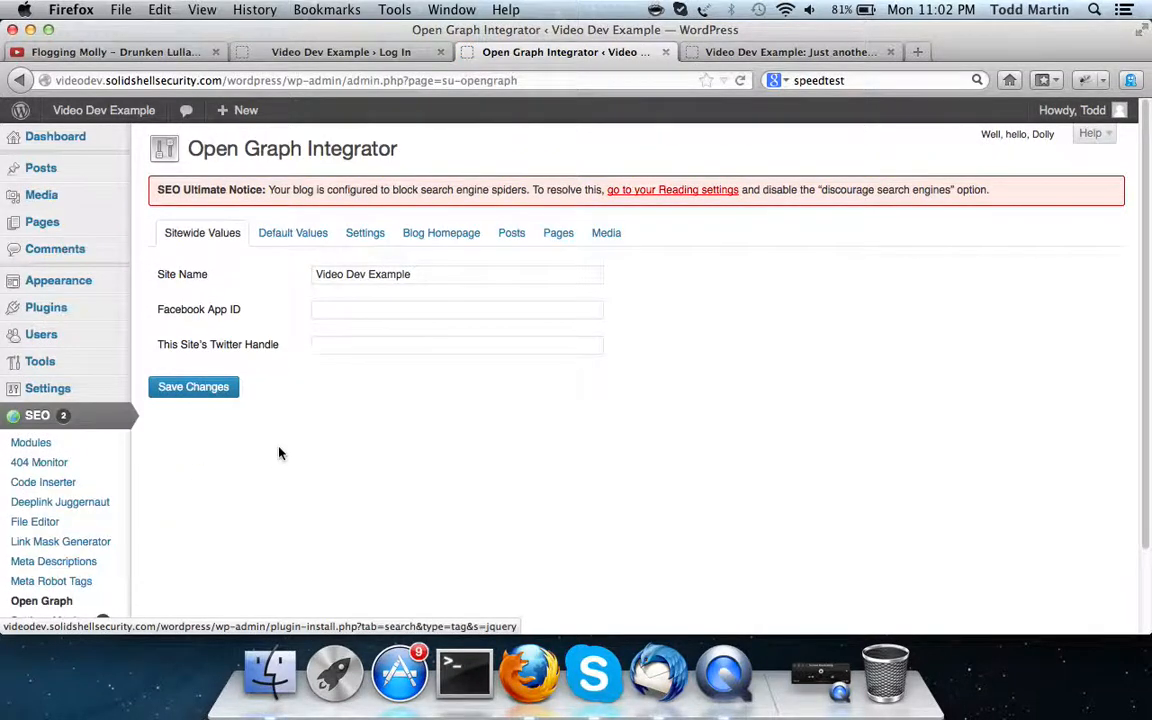
pyautogui.scroll(-3, 278, 430)
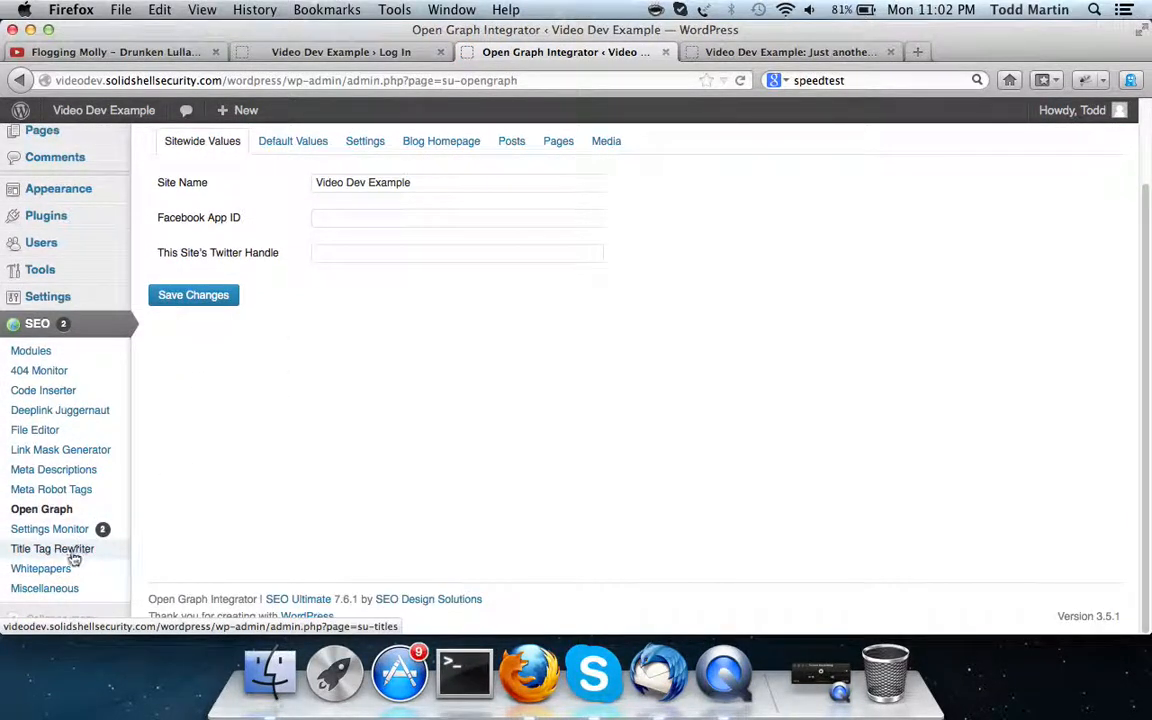
pyautogui.click(69, 527)
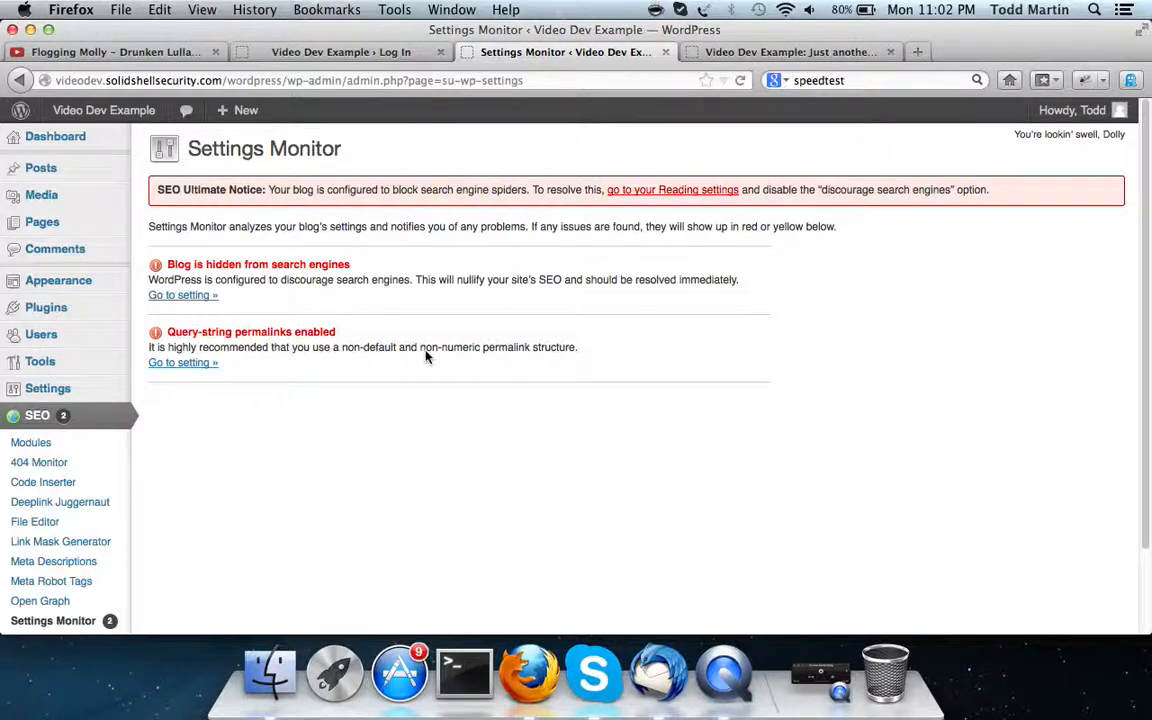
# View the site's General Settings page
pyautogui.scroll(-3, 198, 476)
pyautogui.scroll(3, 198, 476)
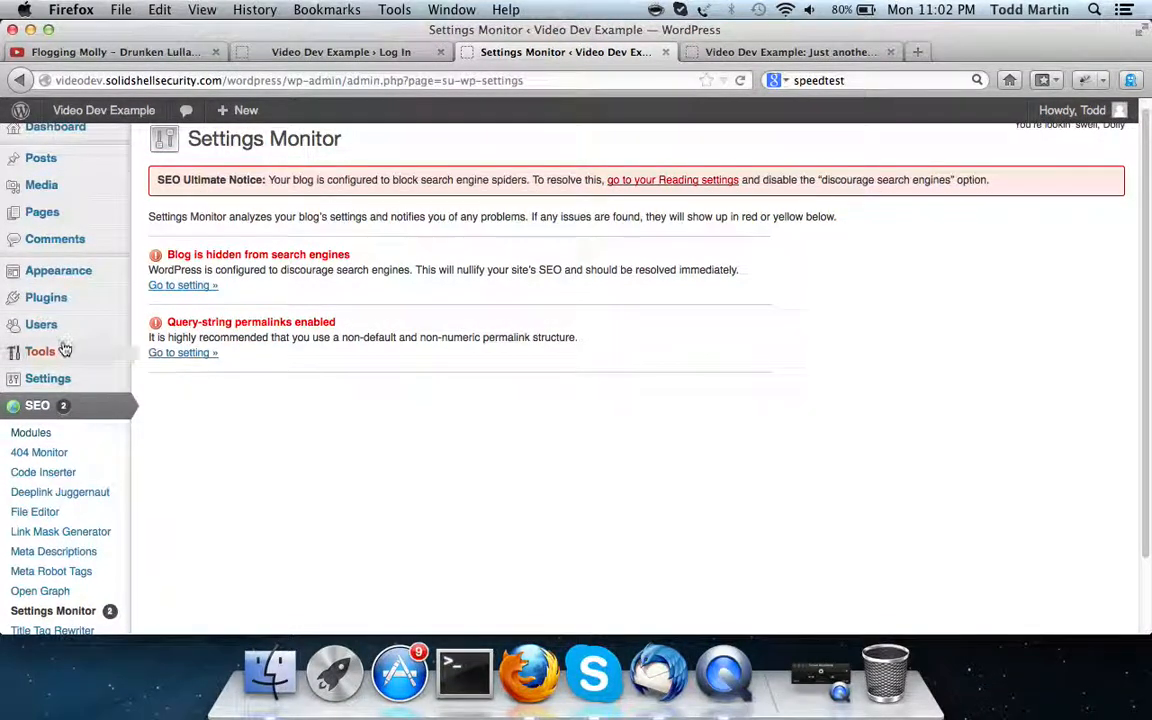
pyautogui.moveTo(58, 380)
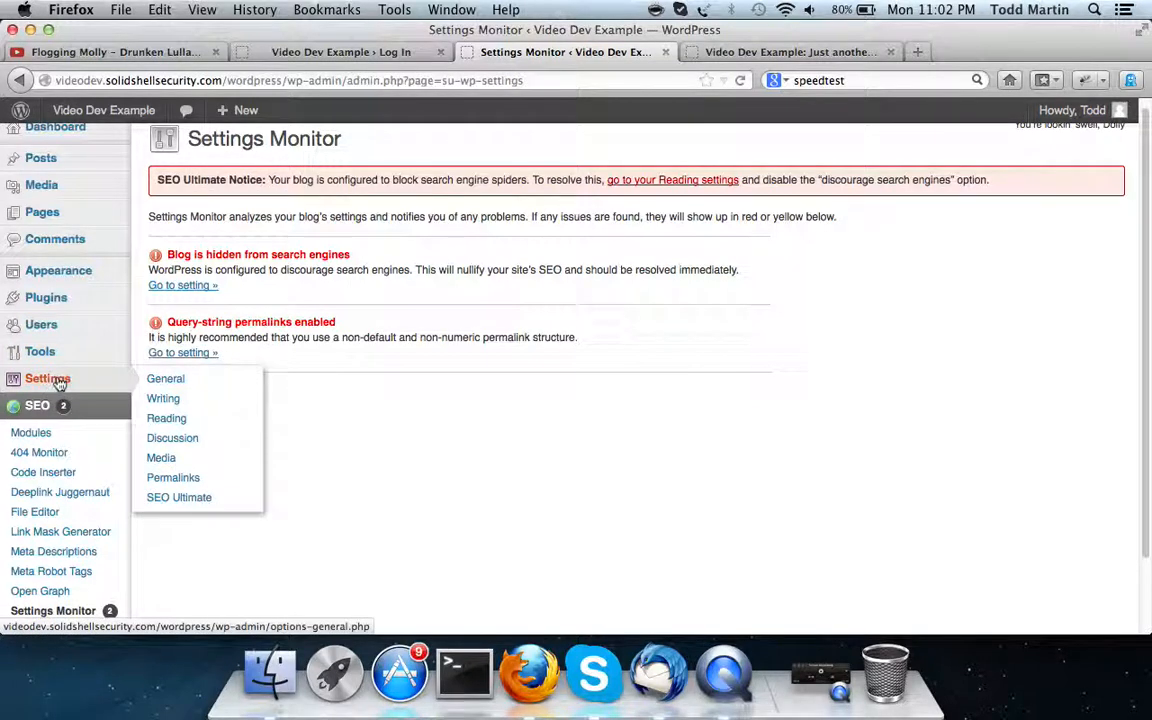
pyautogui.click(60, 385)
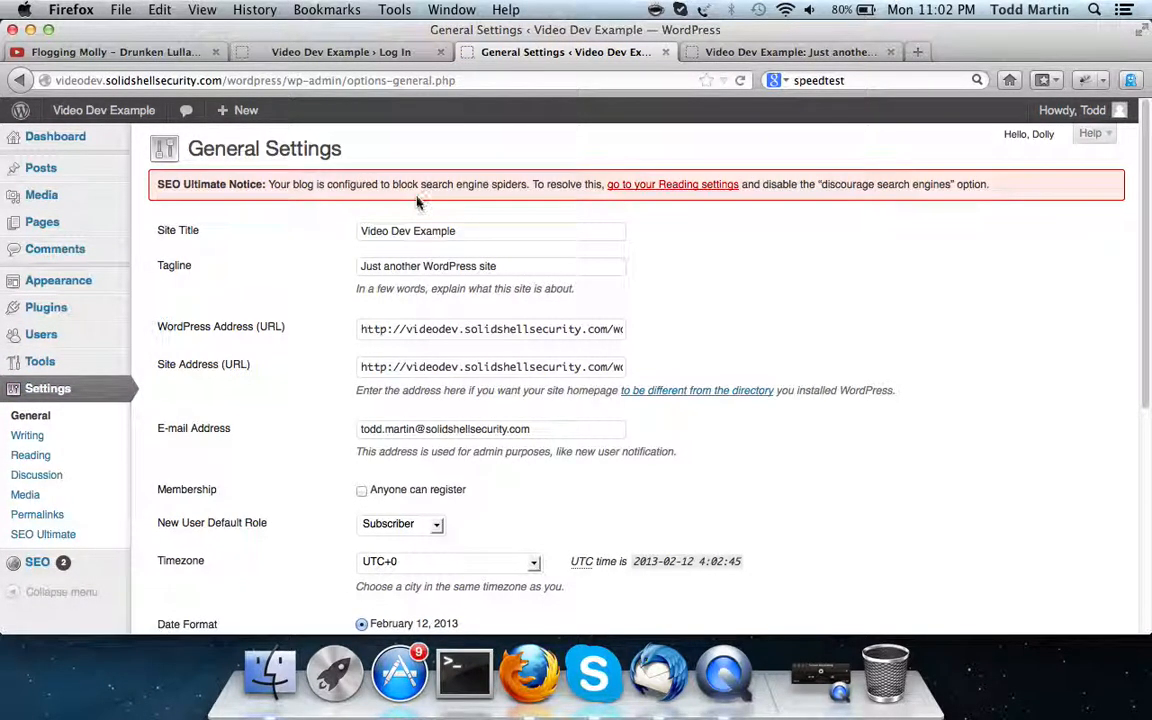
pyautogui.scroll(-3, 347, 294)
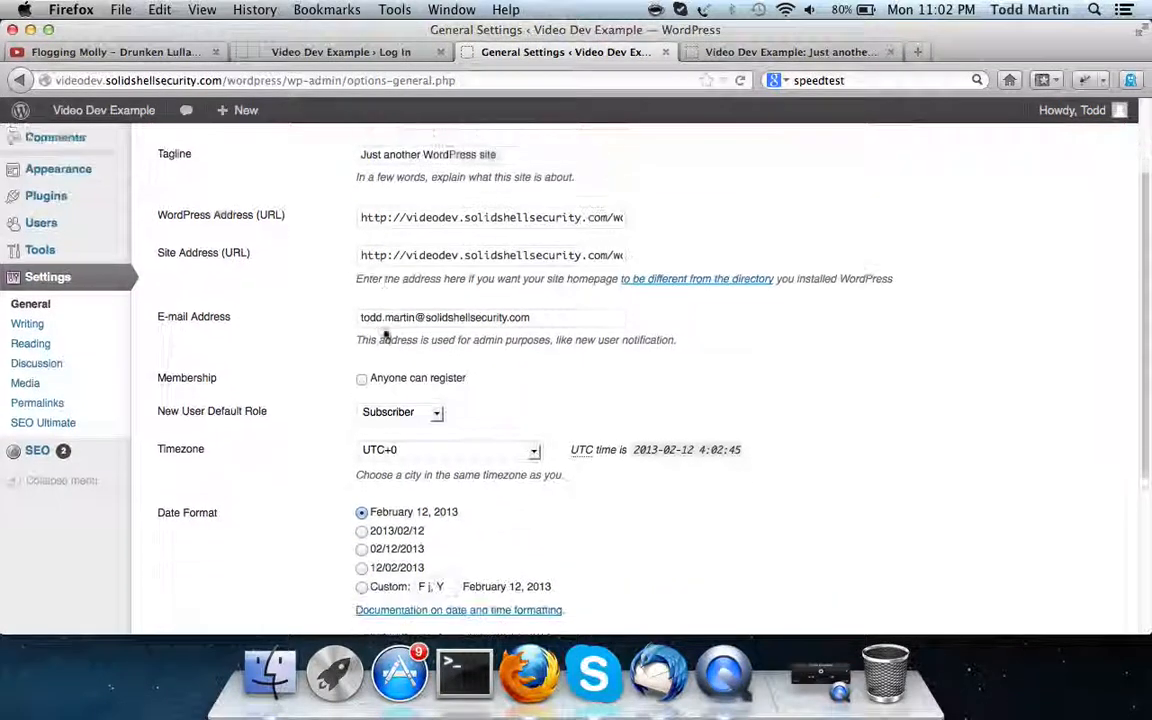
pyautogui.scroll(-5, 288, 455)
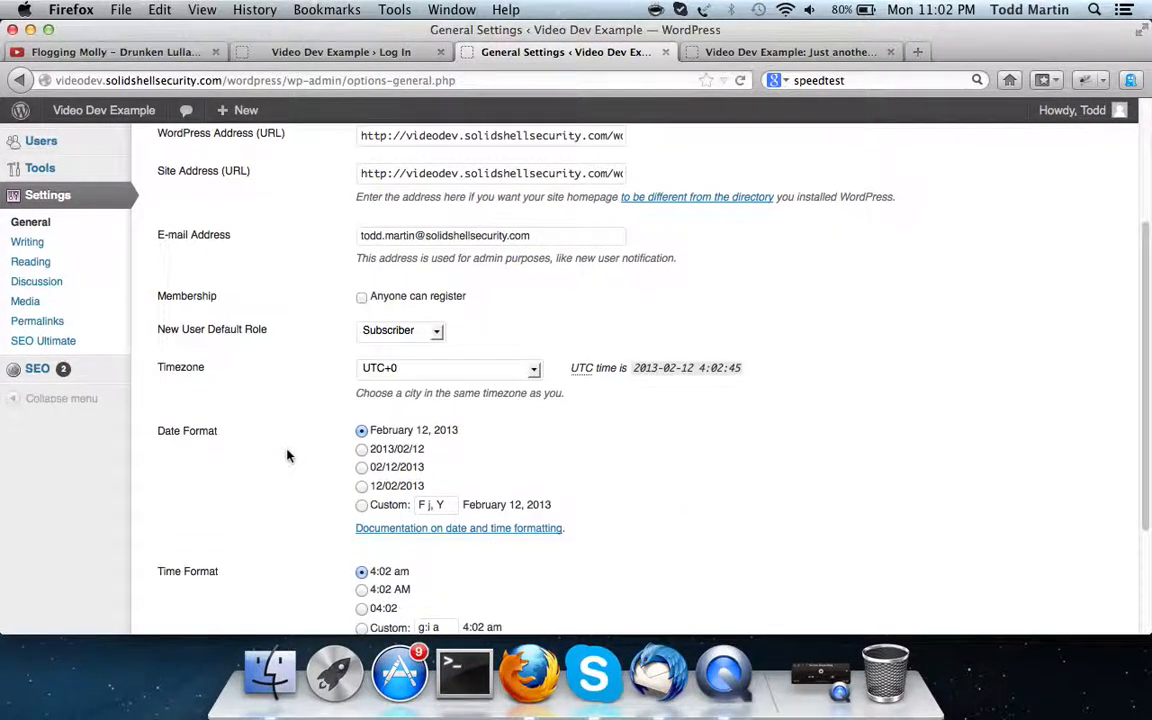
pyautogui.scroll(8, 288, 455)
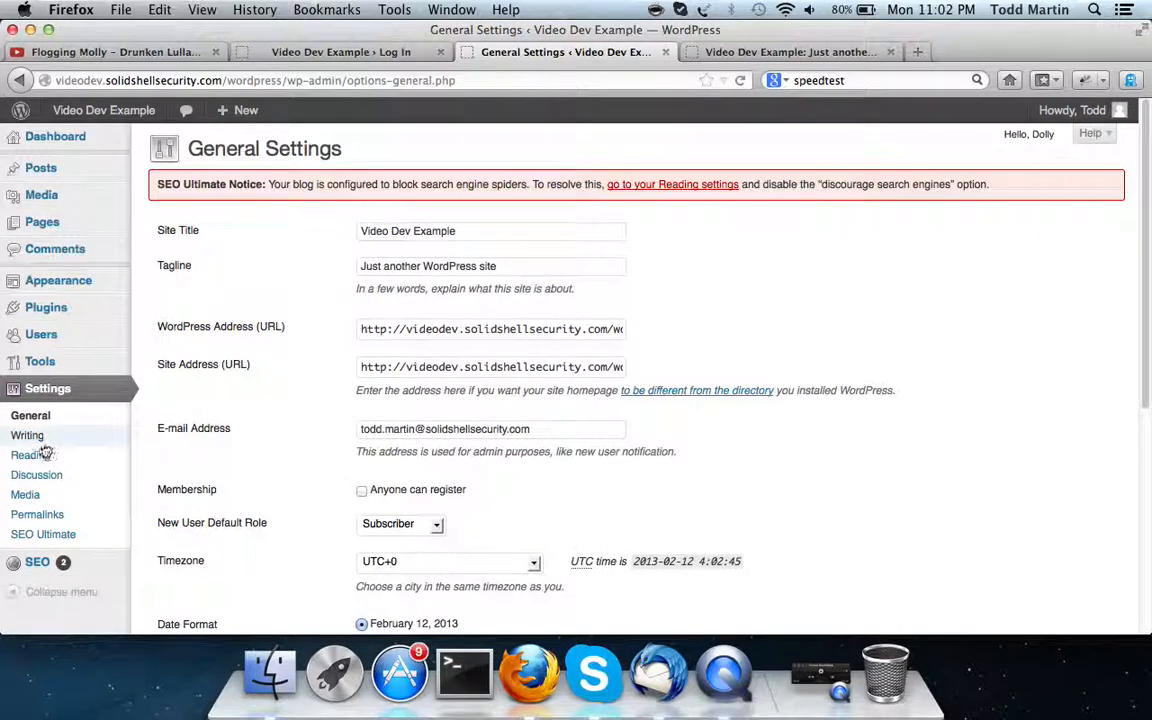
# Return to the Plugins list, then open the Users list
pyautogui.moveTo(121, 331)
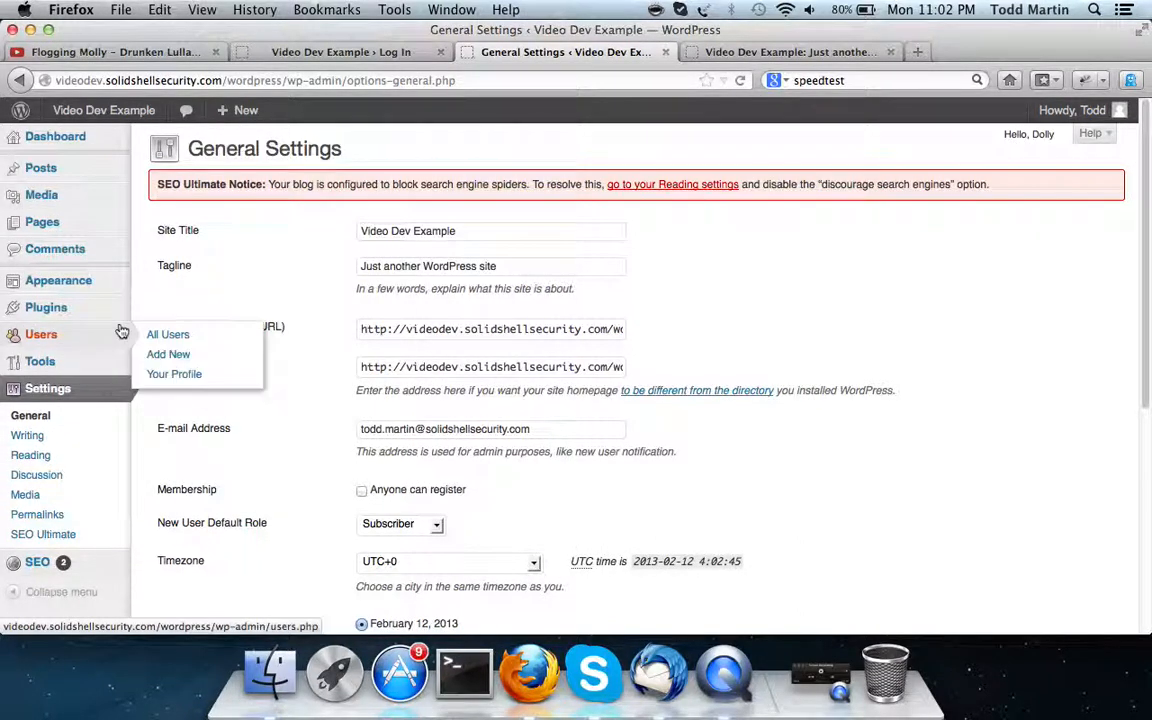
pyautogui.click(70, 310)
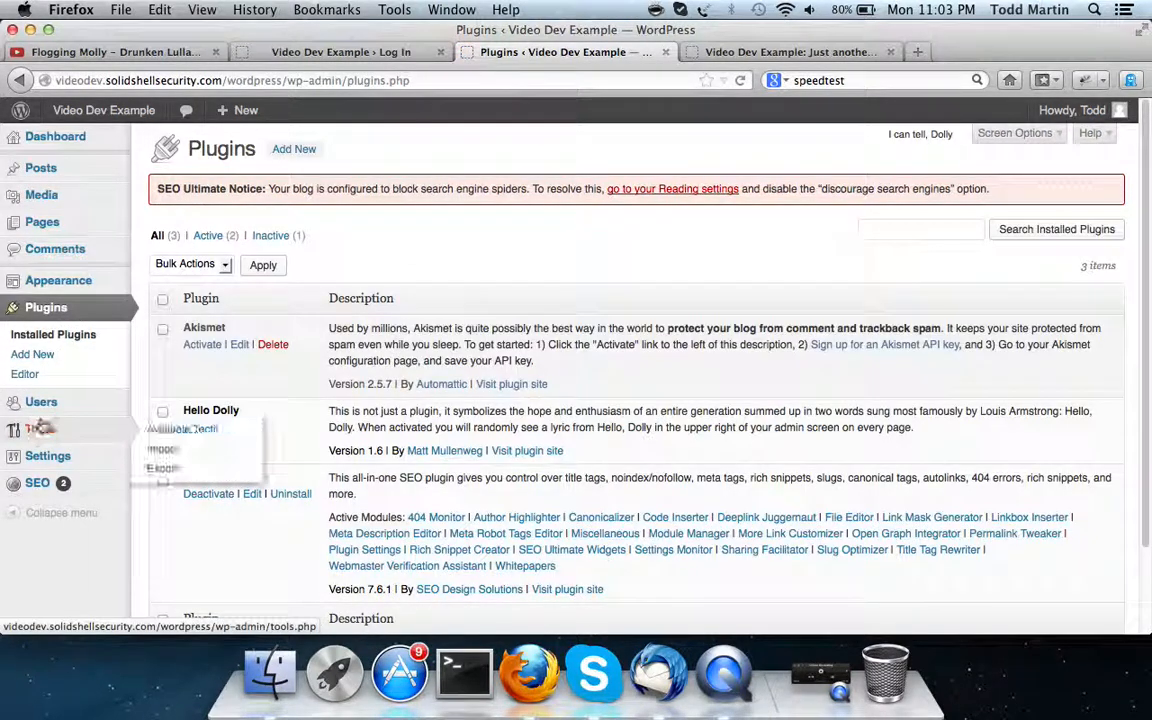
pyautogui.click(44, 404)
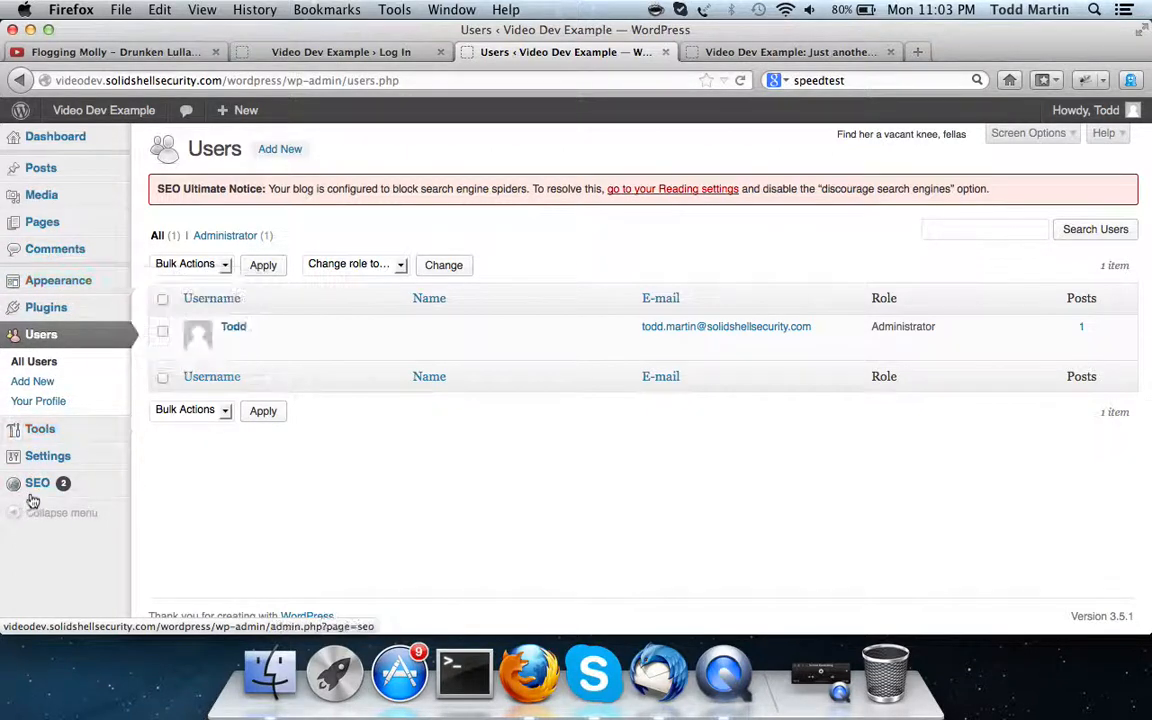
# Review the Role dropdown choices on the Add New User form
pyautogui.click(57, 382)
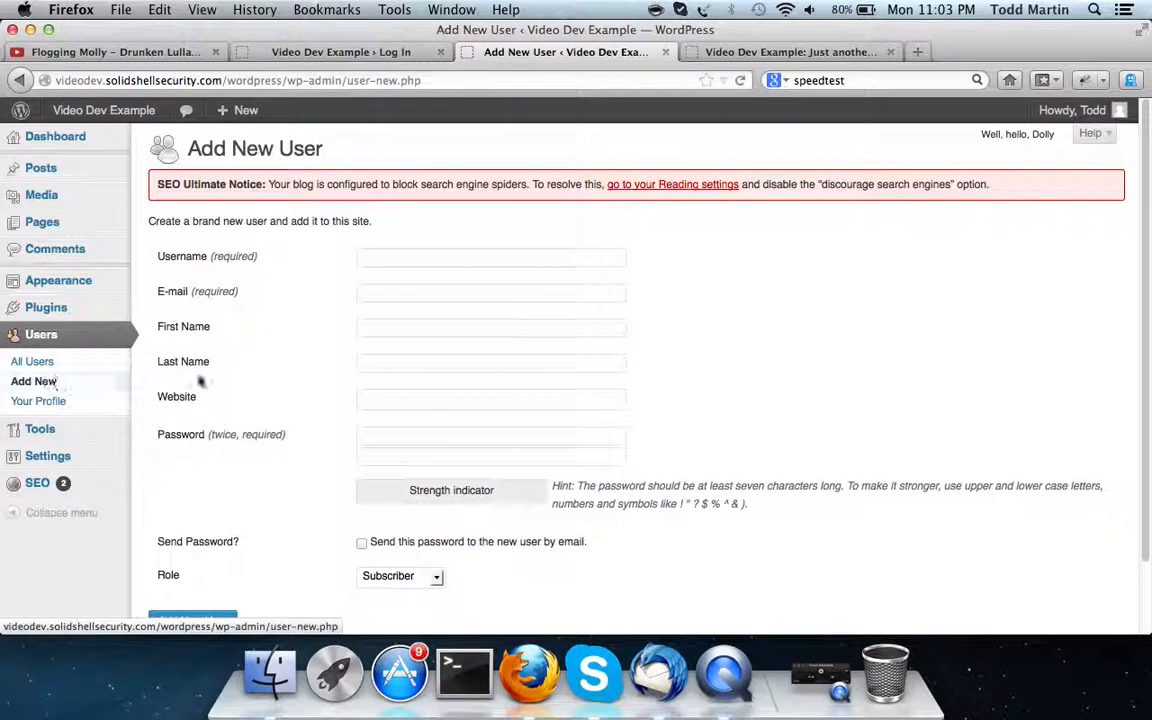
pyautogui.scroll(-1, 203, 378)
pyautogui.scroll(-2, 203, 378)
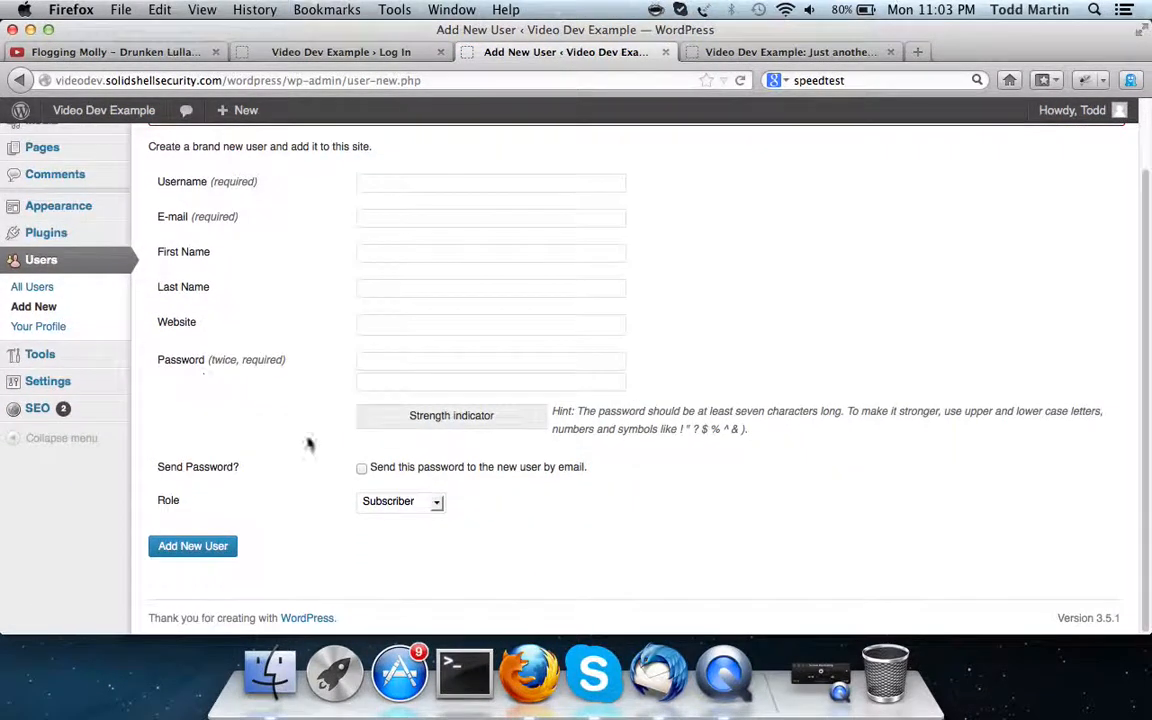
pyautogui.click(405, 505)
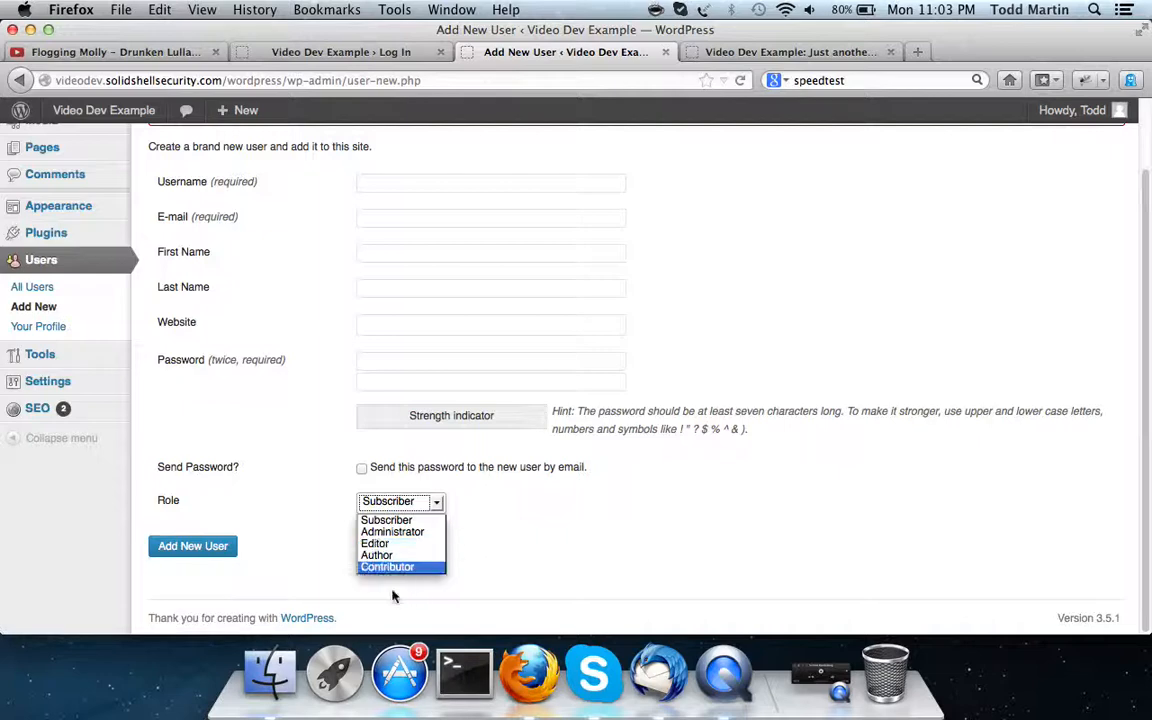
pyautogui.scroll(1, 323, 502)
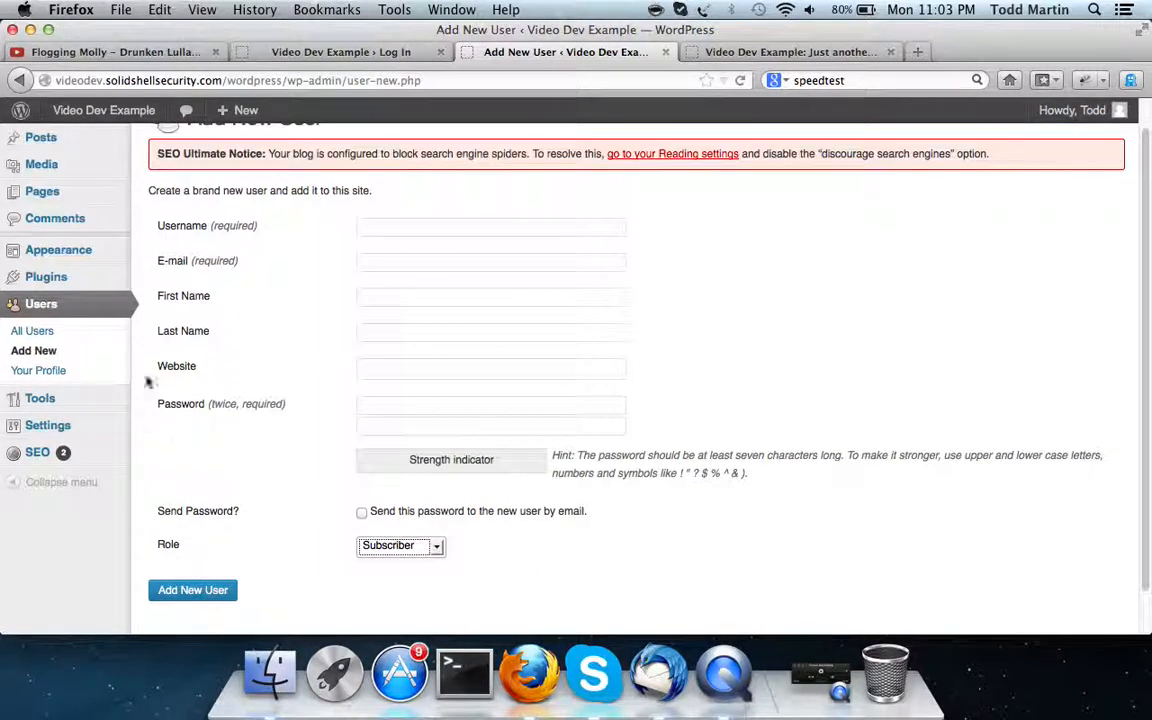
pyautogui.moveTo(89, 250)
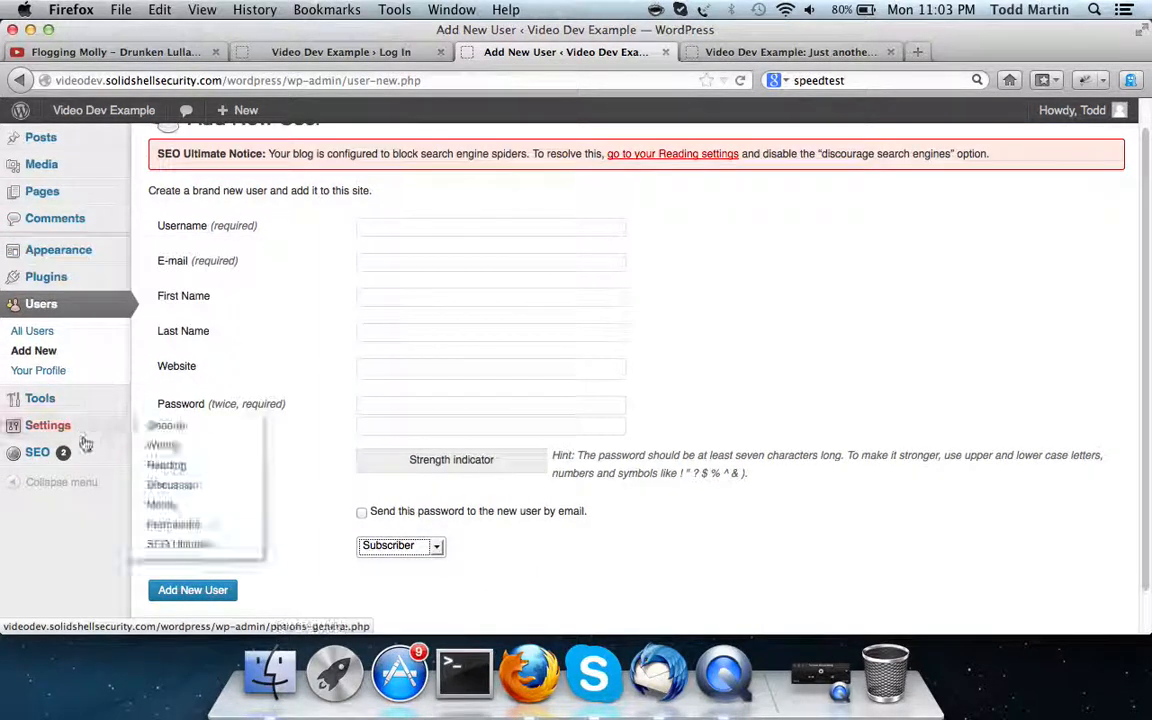
pyautogui.scroll(2, 85, 440)
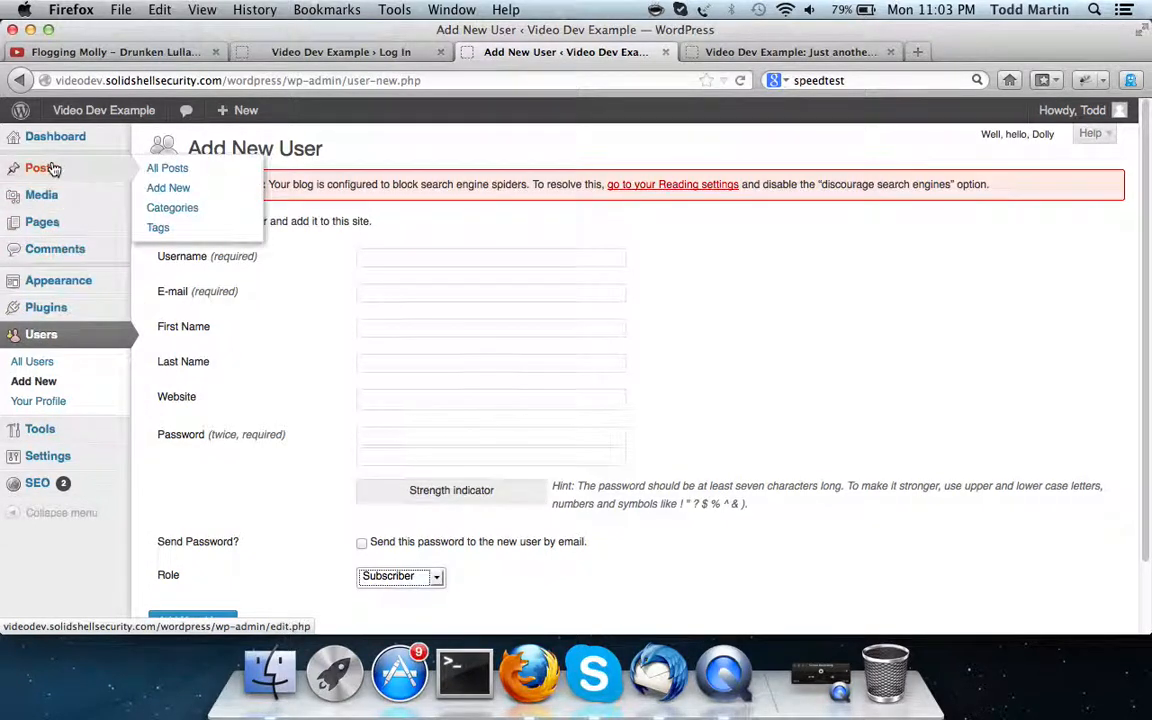
pyautogui.scroll(-2, 120, 345)
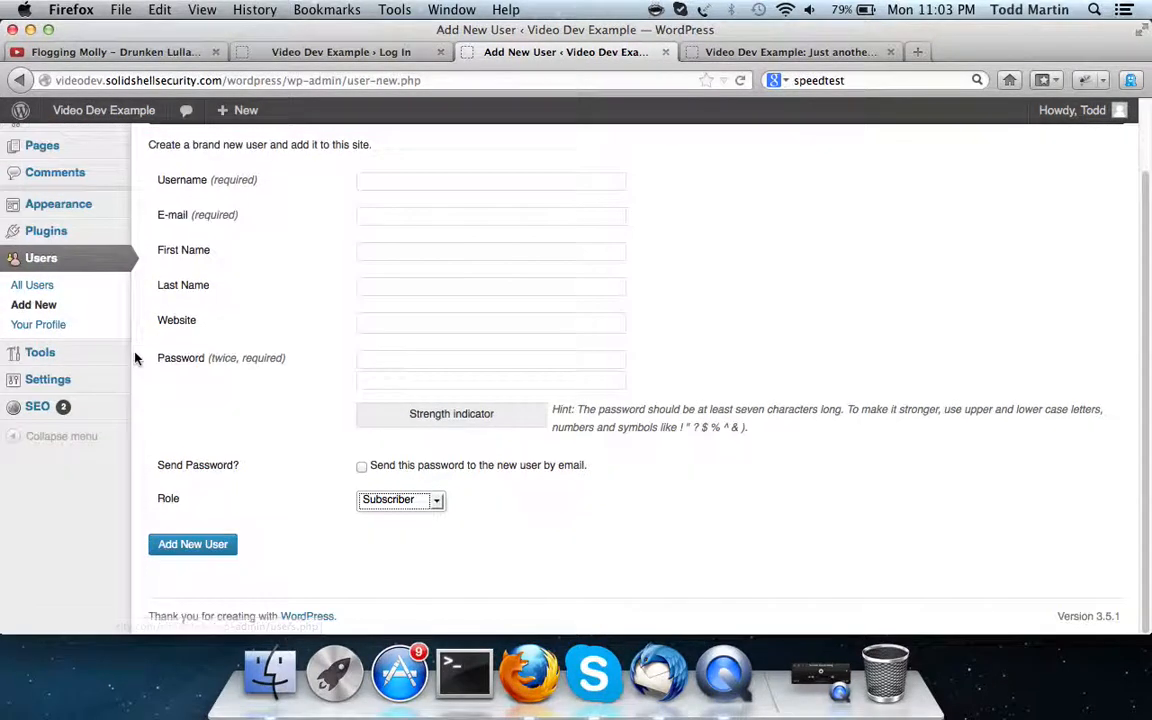
pyautogui.click(424, 502)
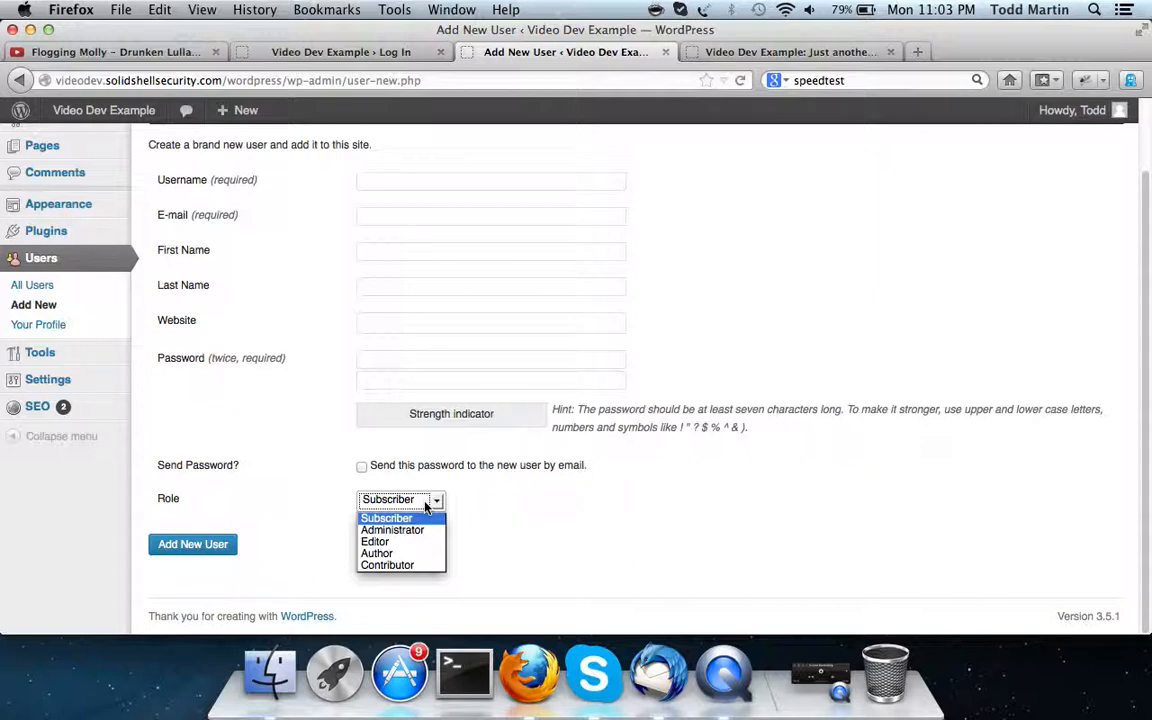
# Log out from the Meta sidebar on the site's home page
pyautogui.click(765, 48)
pyautogui.click(762, 50)
pyautogui.scroll(-5, 635, 329)
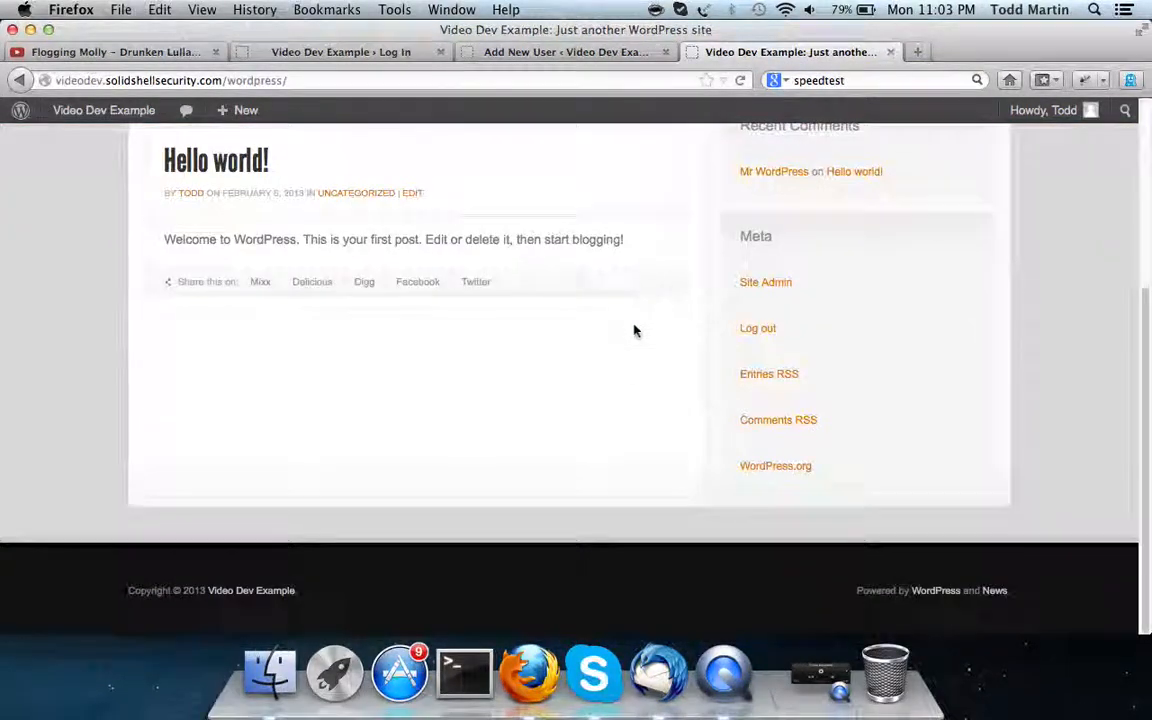
pyautogui.scroll(5, 828, 355)
pyautogui.scroll(-4, 828, 355)
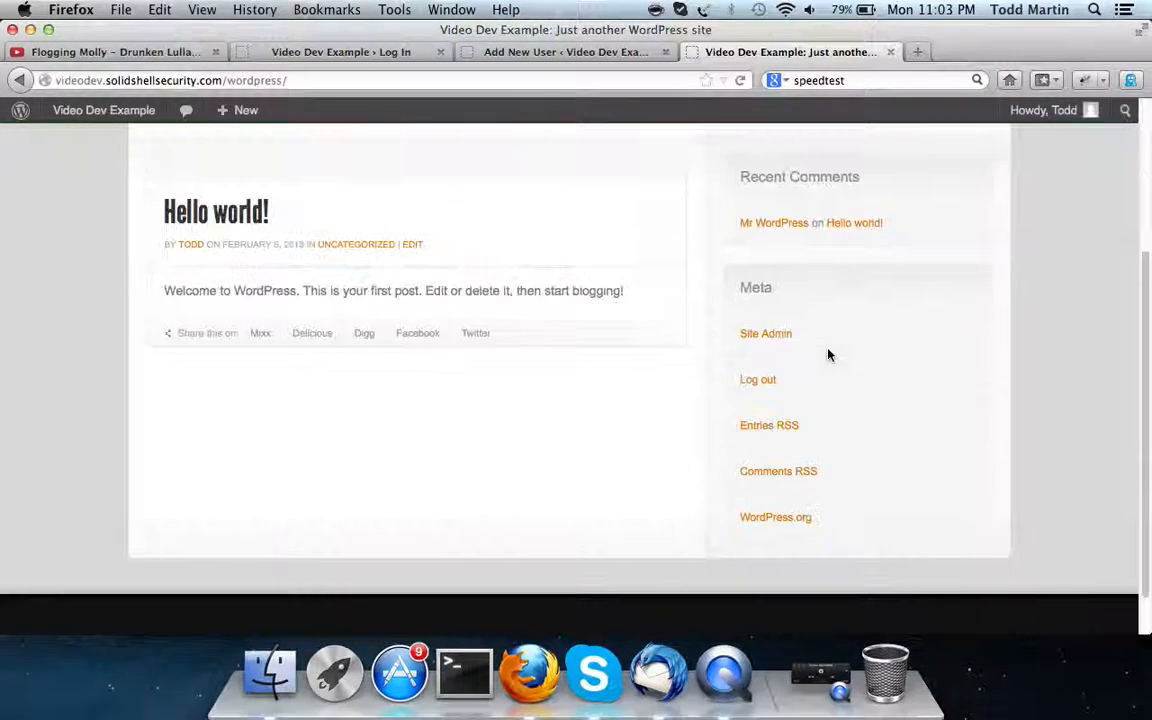
pyautogui.click(758, 380)
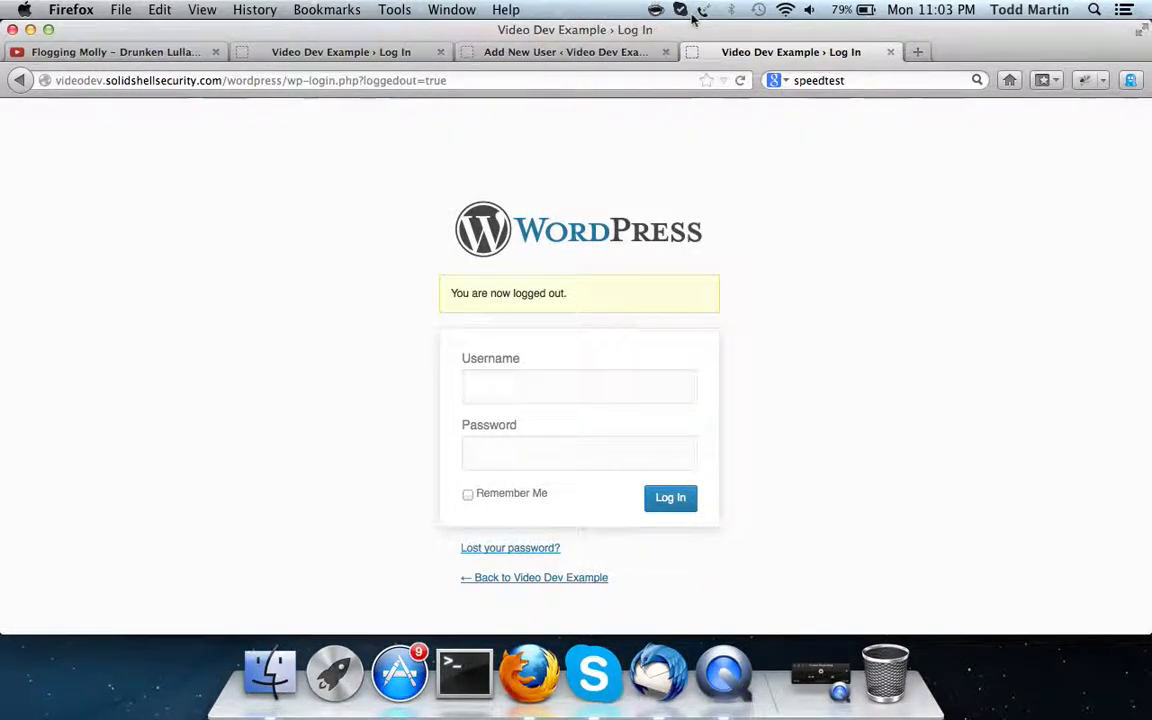
# Change the address to /wordpress/ to load the blog's home page
pyautogui.click(491, 80)
pyautogui.moveTo(491, 80); pyautogui.dragTo(279, 80)
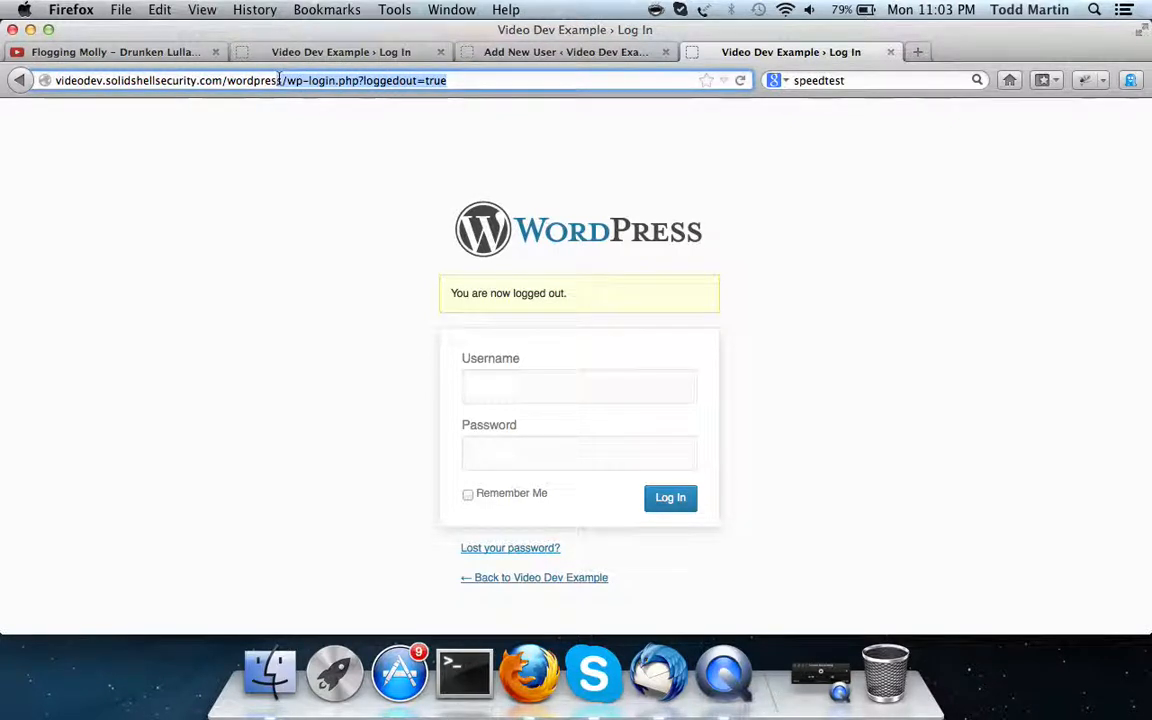
pyautogui.press('BackSpace')
pyautogui.write('/')
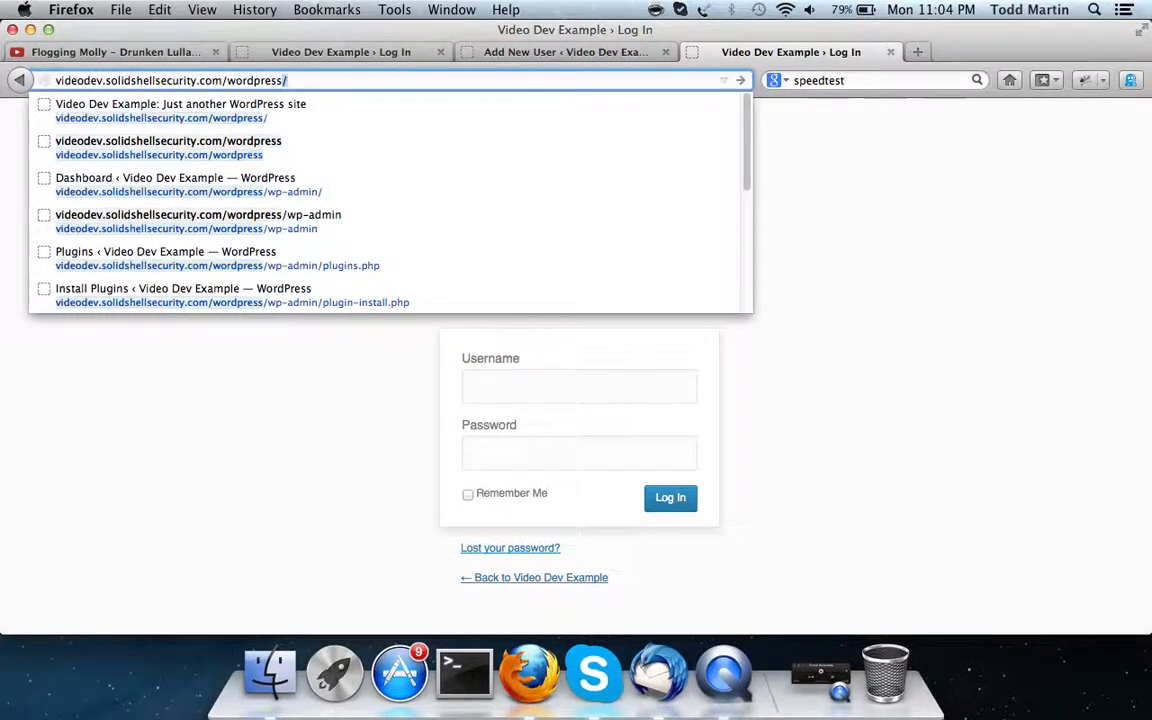
pyautogui.press('Return')
pyautogui.scroll(-4, 789, 429)
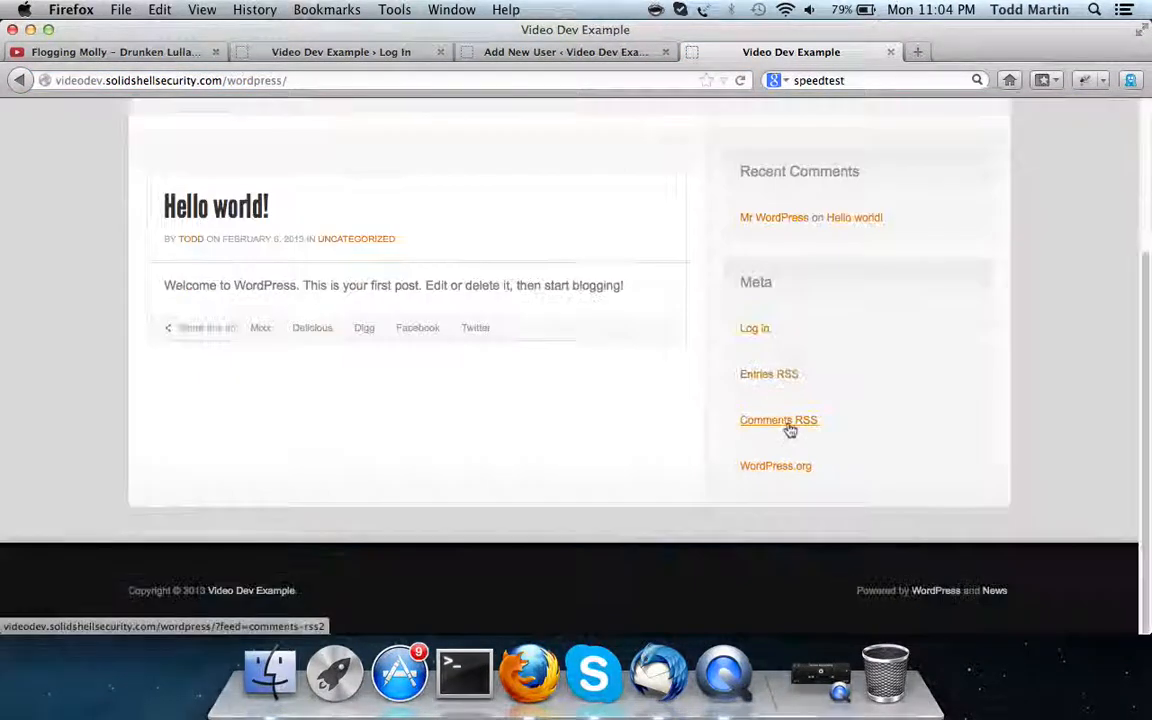
# Open the login page from the Meta sidebar, return home, then reopen the login page
pyautogui.click(750, 328)
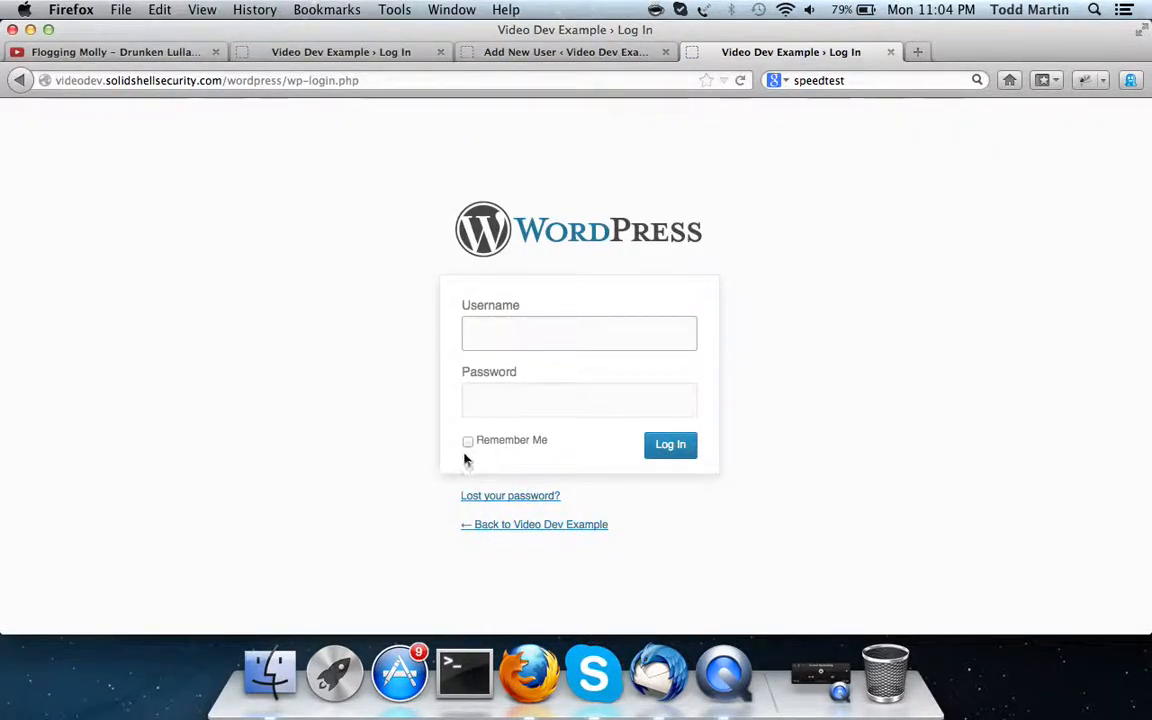
pyautogui.click(512, 527)
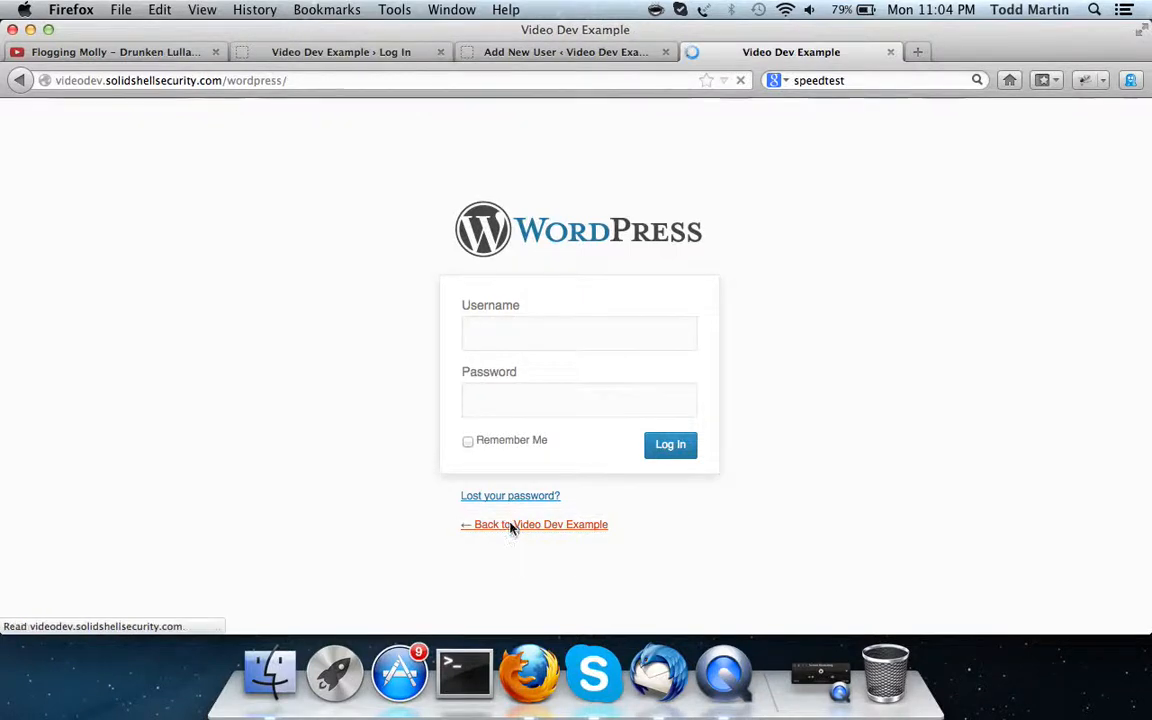
pyautogui.scroll(-5, 686, 431)
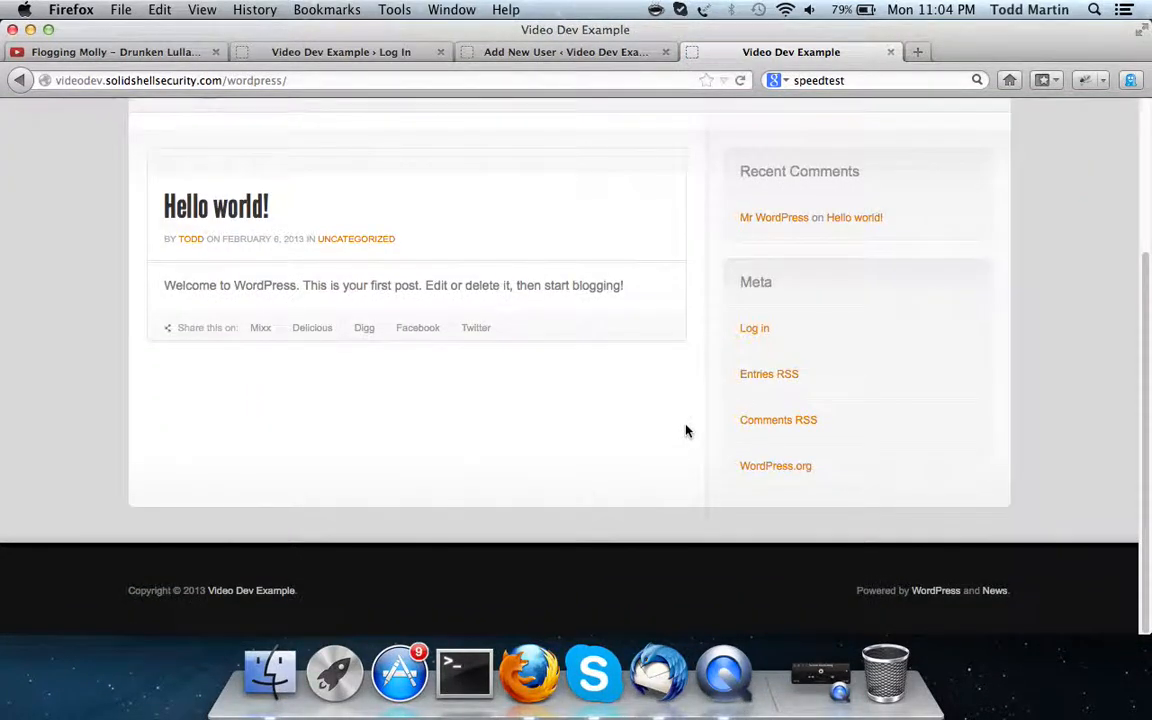
pyautogui.scroll(5, 686, 431)
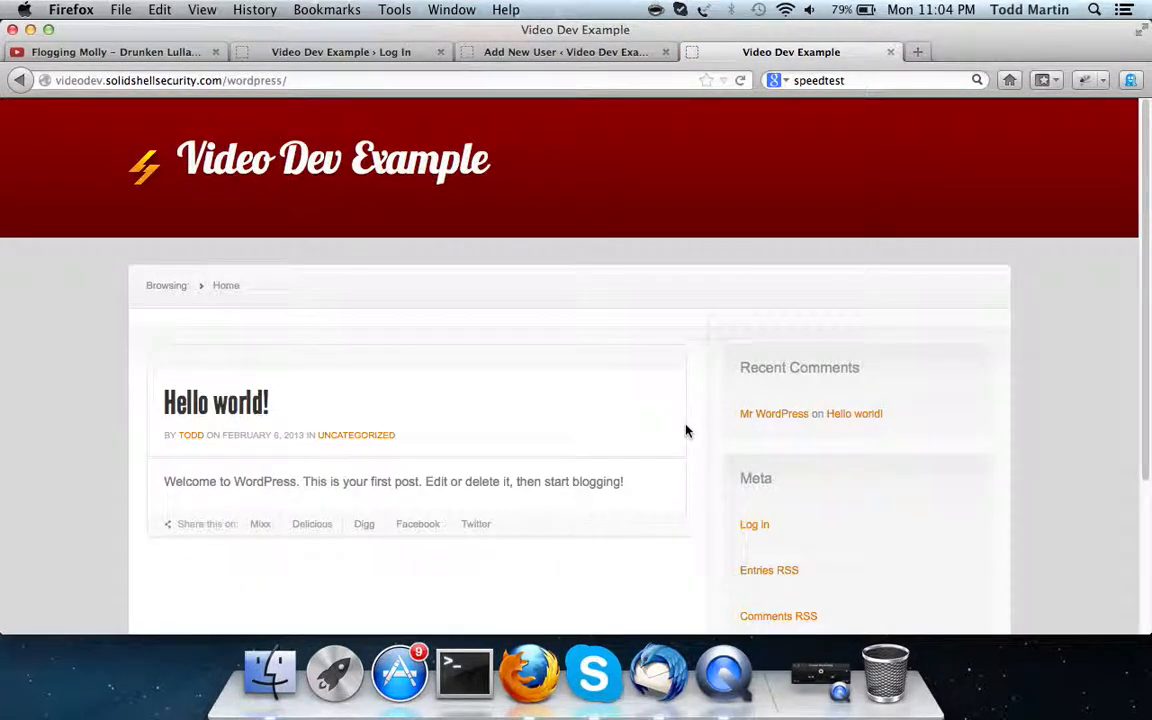
pyautogui.click(355, 78)
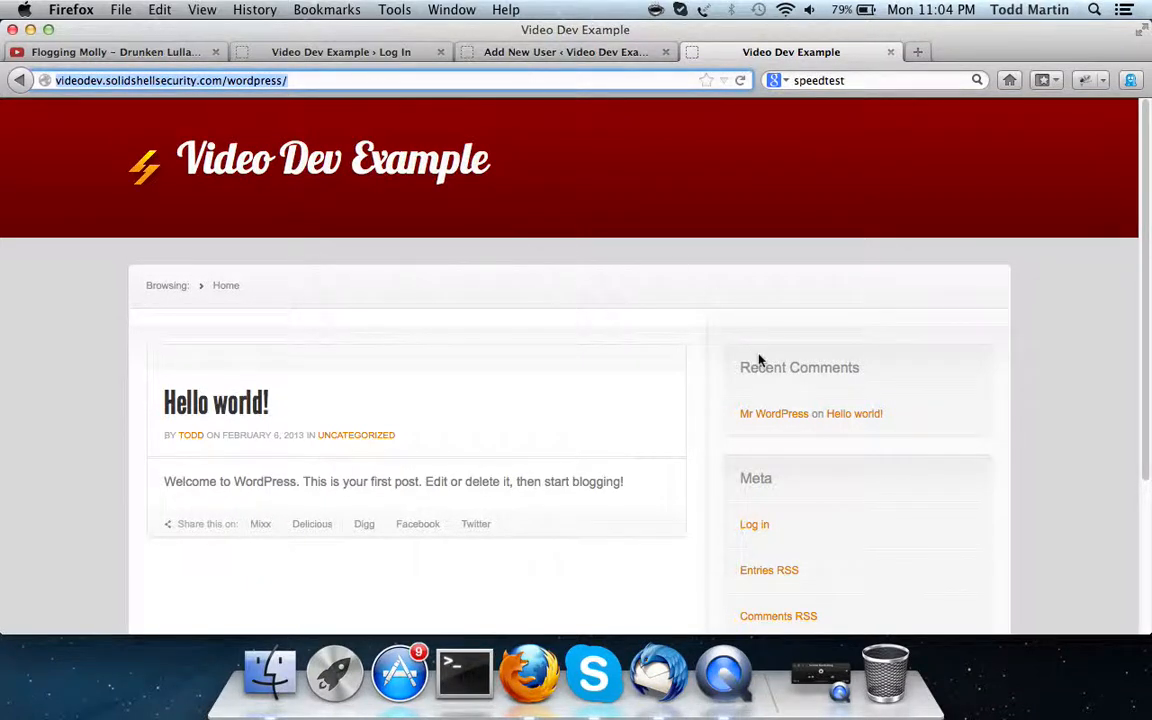
pyautogui.click(756, 529)
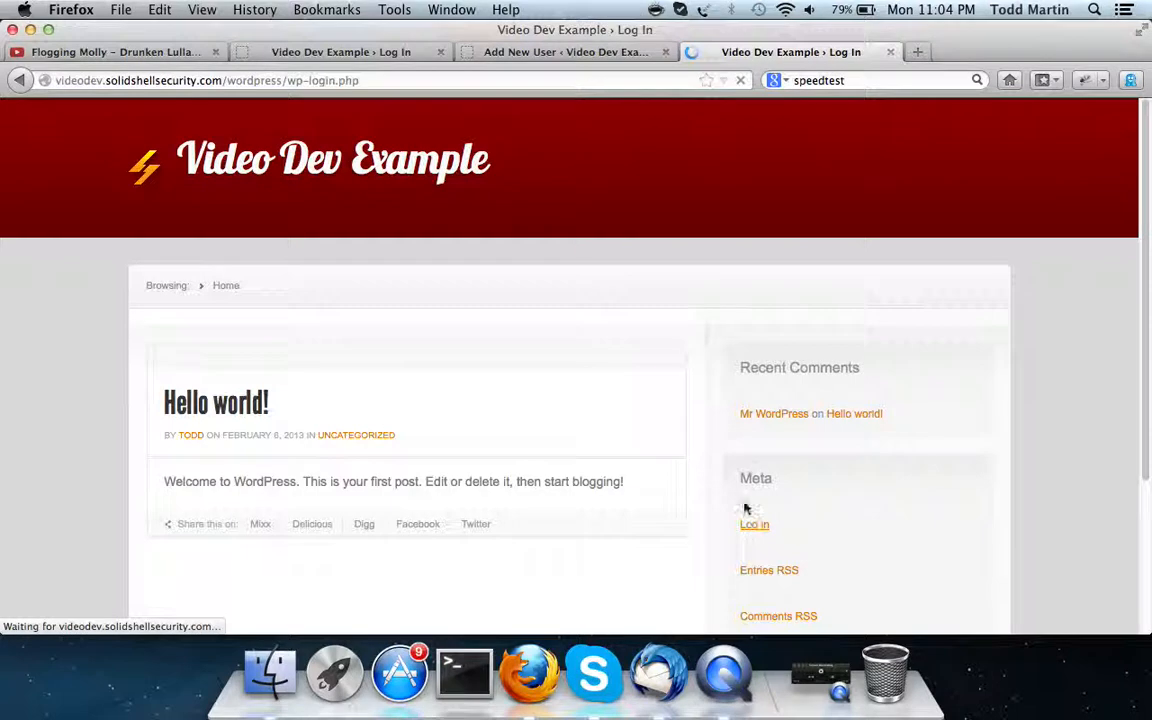
# Log in with the admin username and password, dismiss the password prompt, and close the extra tab
pyautogui.write('Todd')
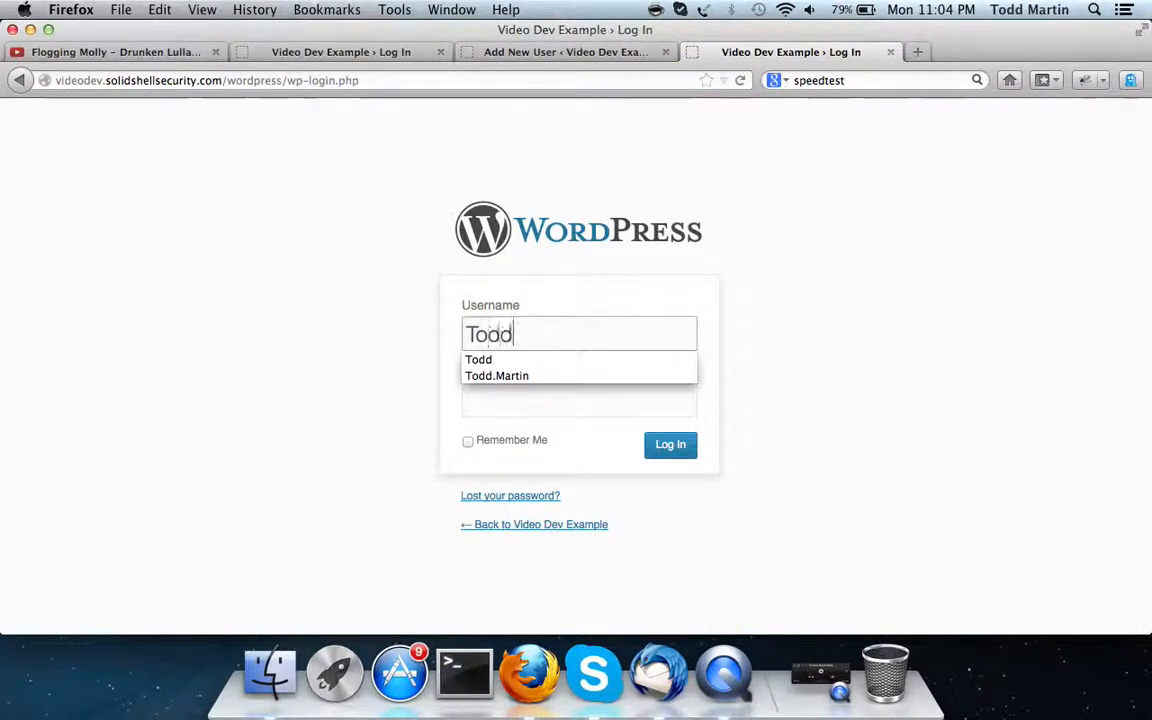
pyautogui.press('Tab')
pyautogui.write('••••••••••••')
pyautogui.press('Return')
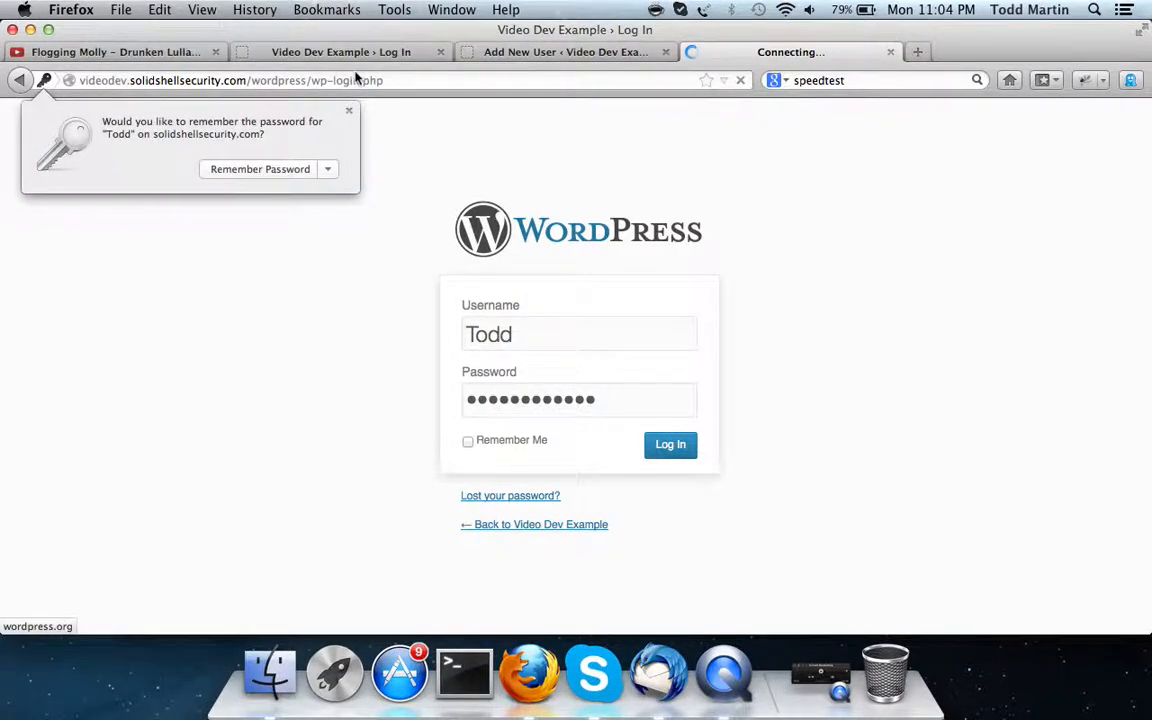
pyautogui.click(348, 110)
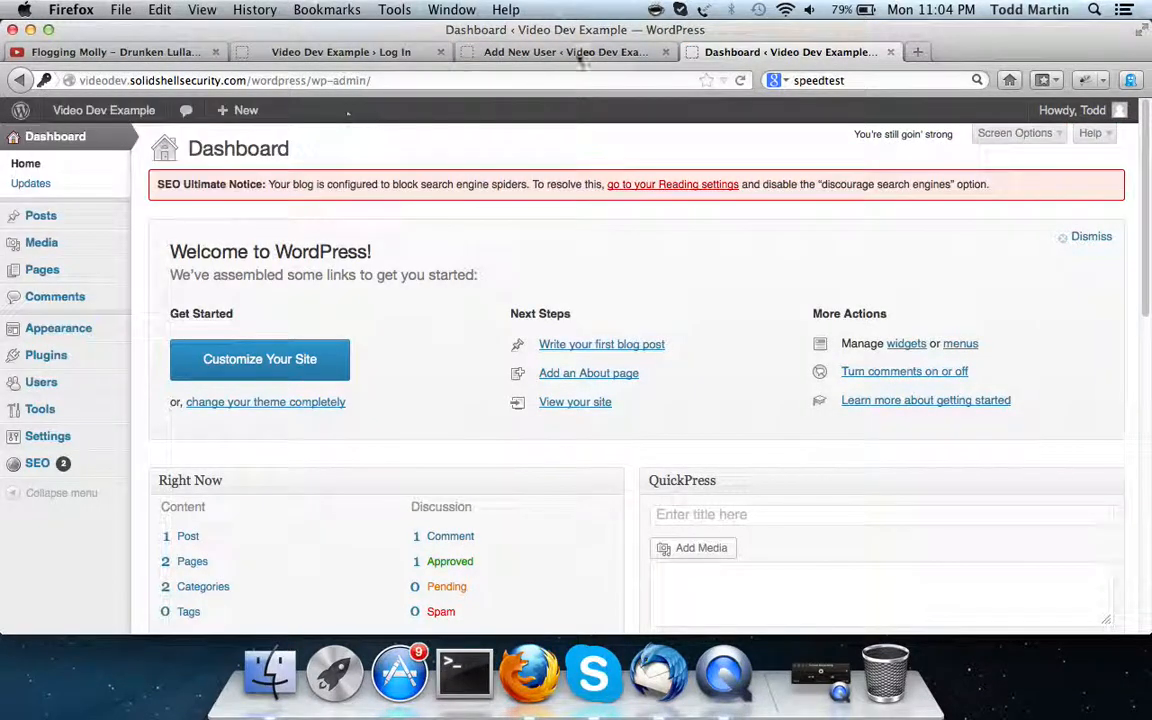
pyautogui.click(665, 52)
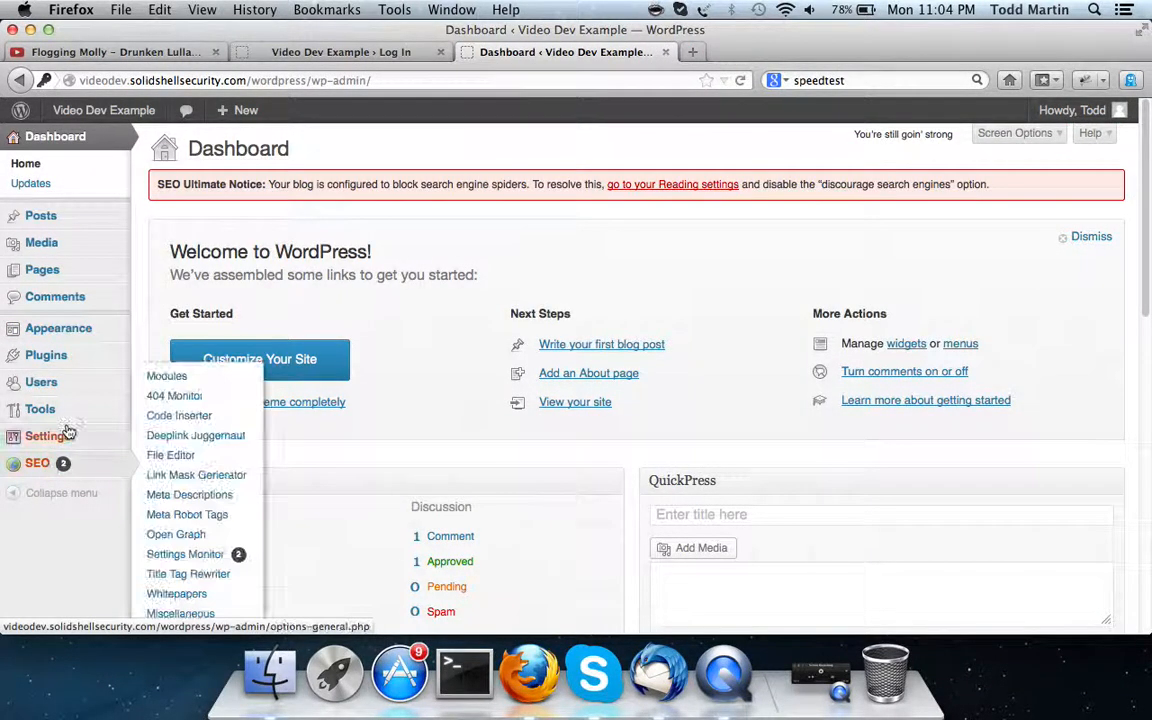
# Visit Tools > Available Tools, then Tools > Import listing Blogger, RSS, Tumblr and WordPress
pyautogui.moveTo(66, 424)
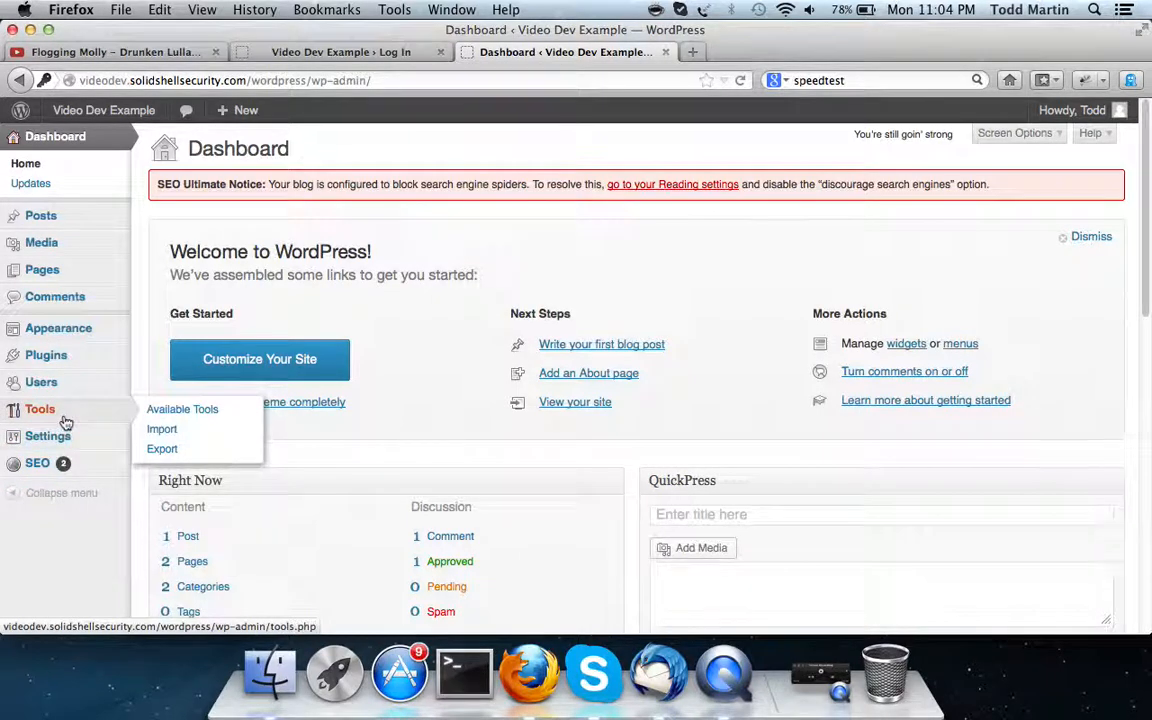
pyautogui.click(160, 412)
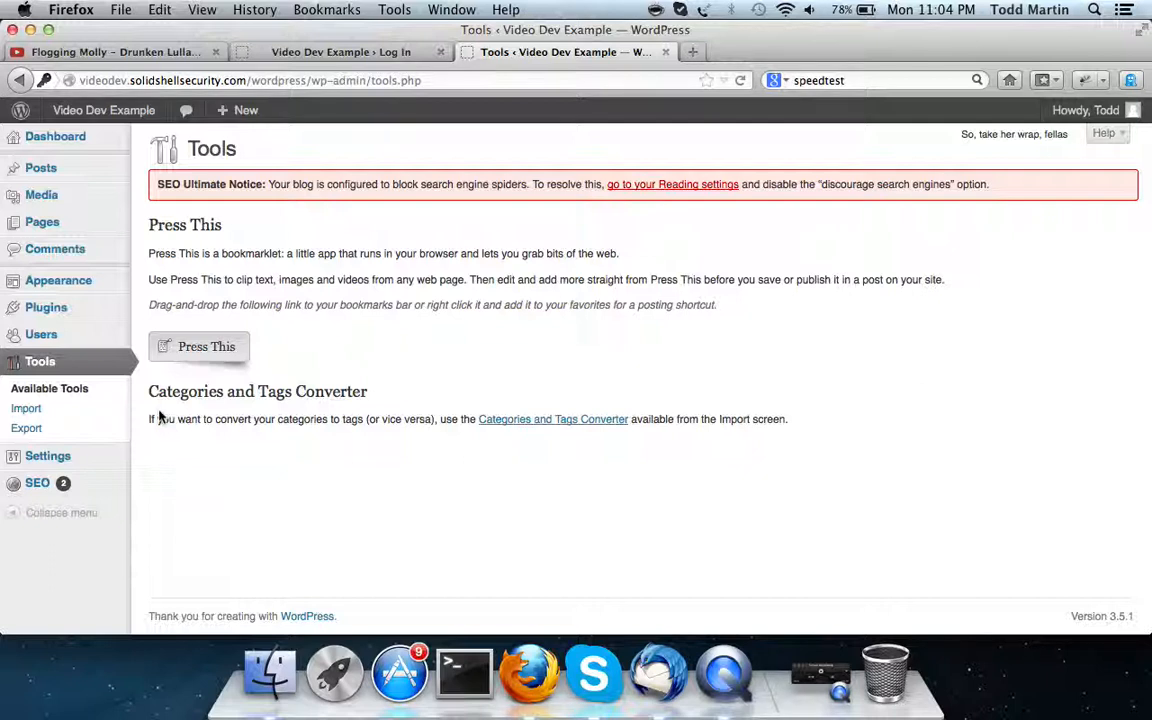
pyautogui.click(55, 410)
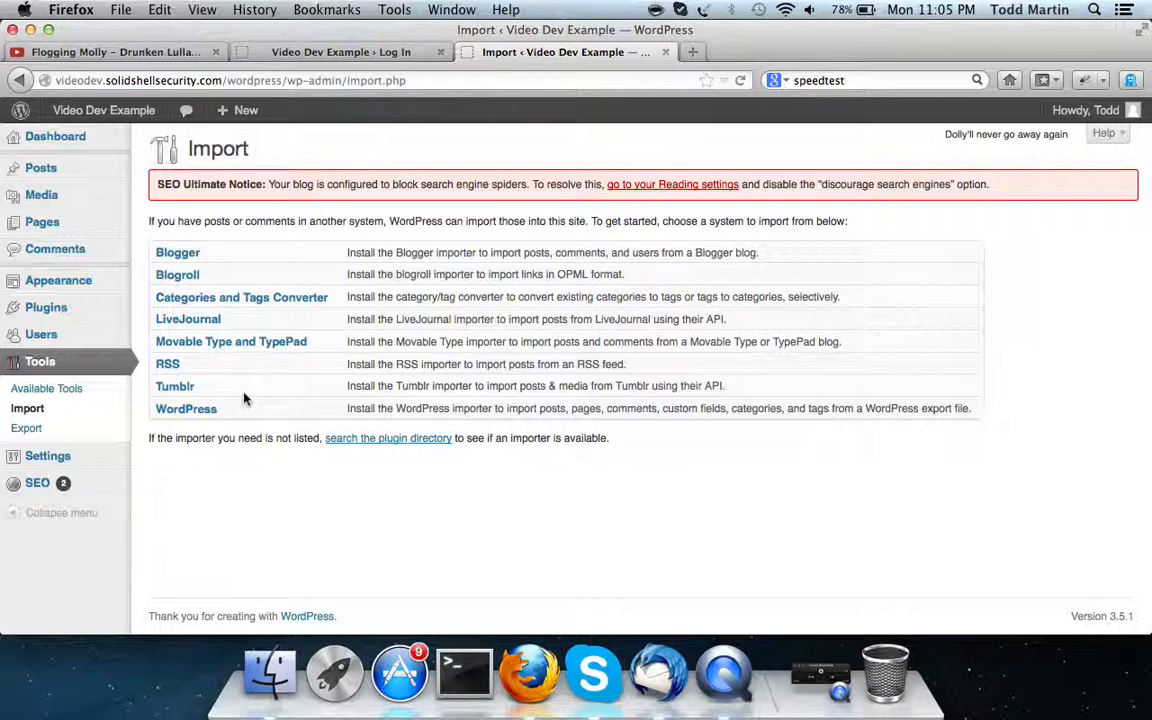
# Open Users > All Users, showing the single Administrator account with 1 post
pyautogui.click(60, 340)
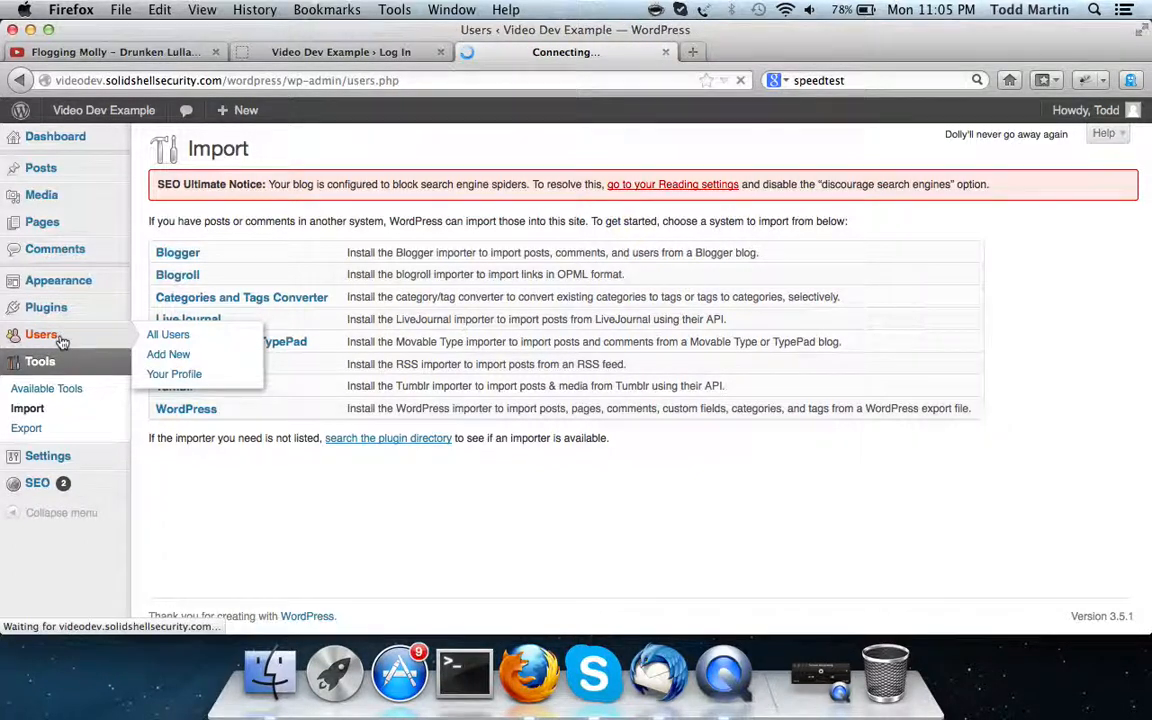
pyautogui.moveTo(70, 303)
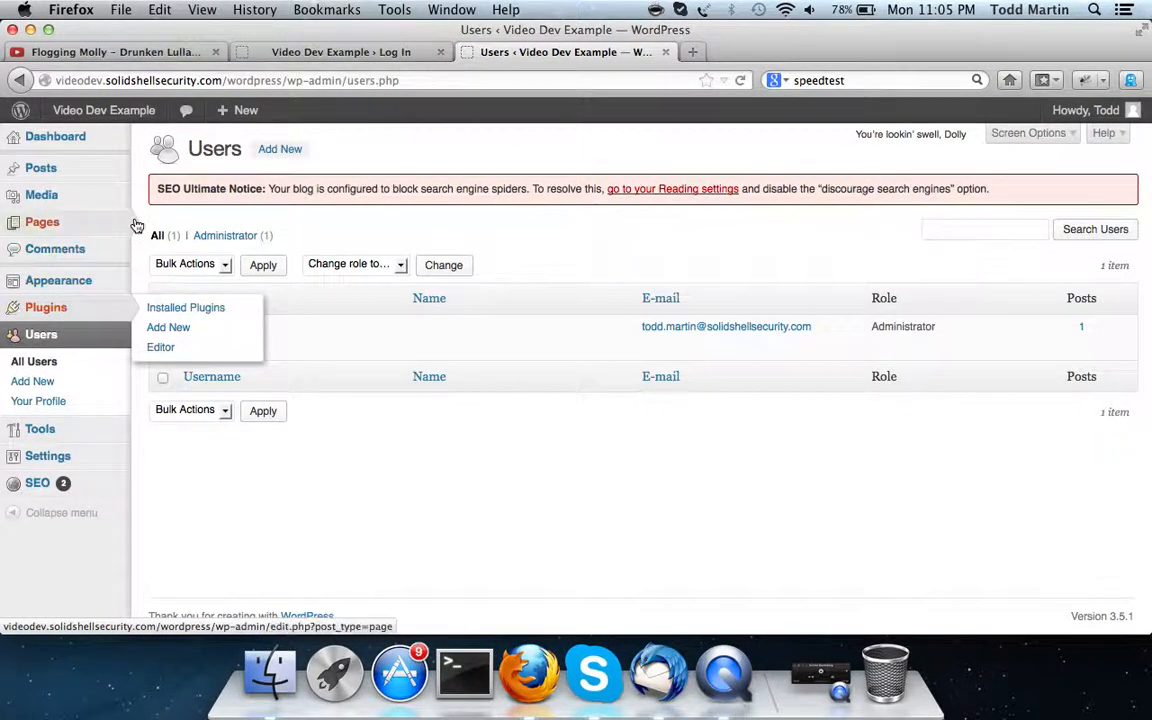
pyautogui.moveTo(137, 225)
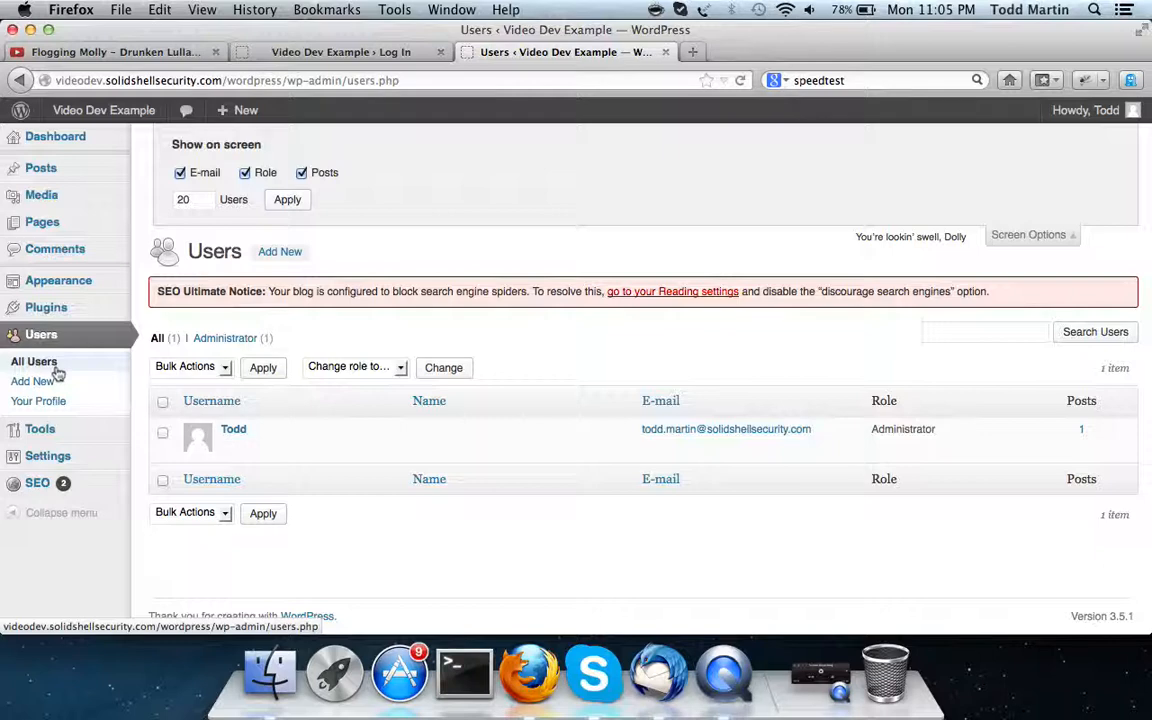
pyautogui.moveTo(47, 294)
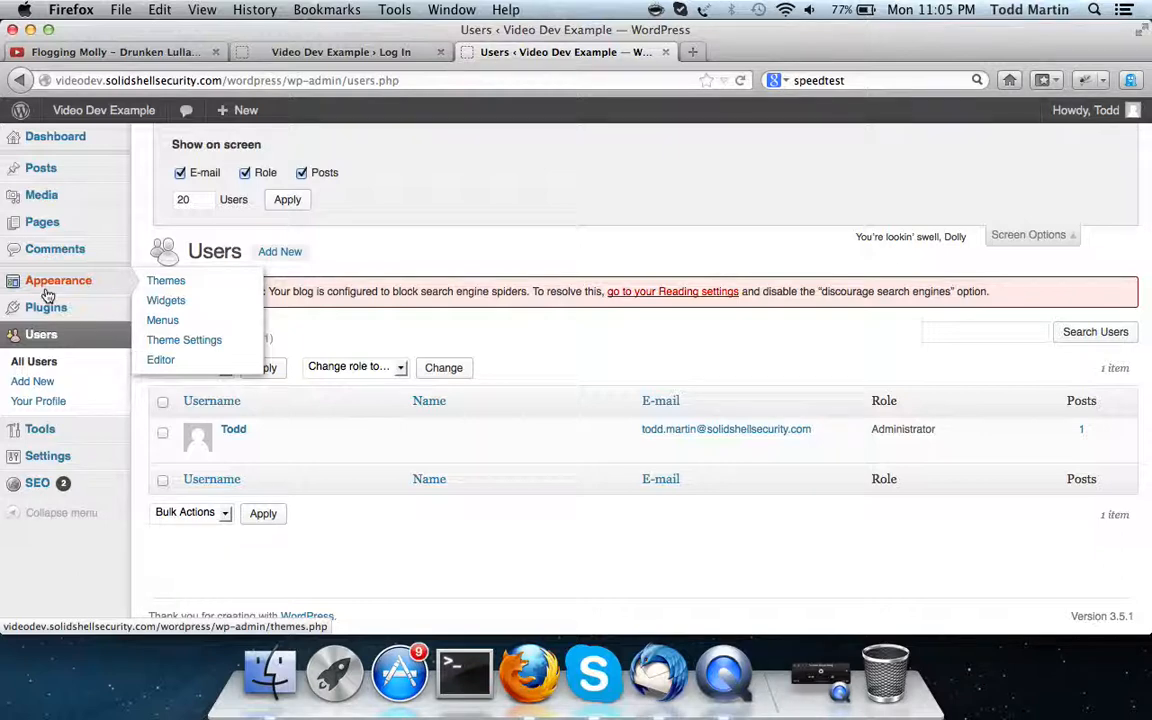
# View the installed themes overview under Appearance > Themes
pyautogui.click(164, 282)
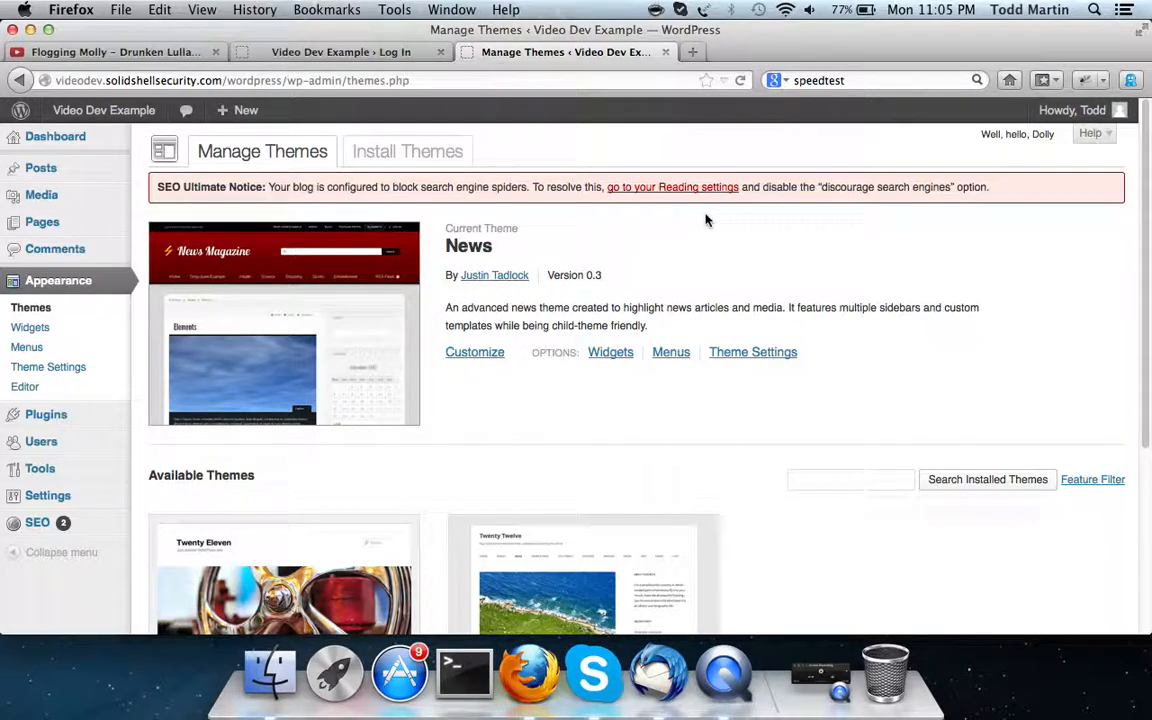
pyautogui.scroll(-1, 389, 266)
pyautogui.scroll(1, 390, 268)
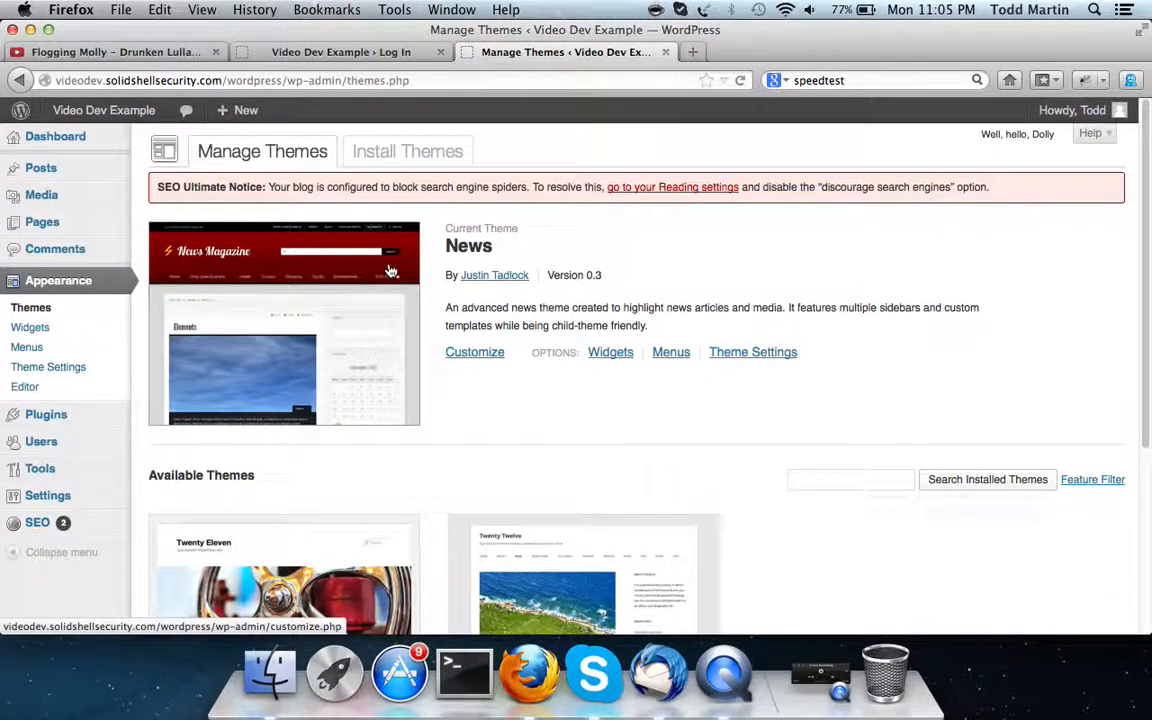
# Search the installable themes for 'blue' and scroll through the 28 matching results
pyautogui.click(432, 160)
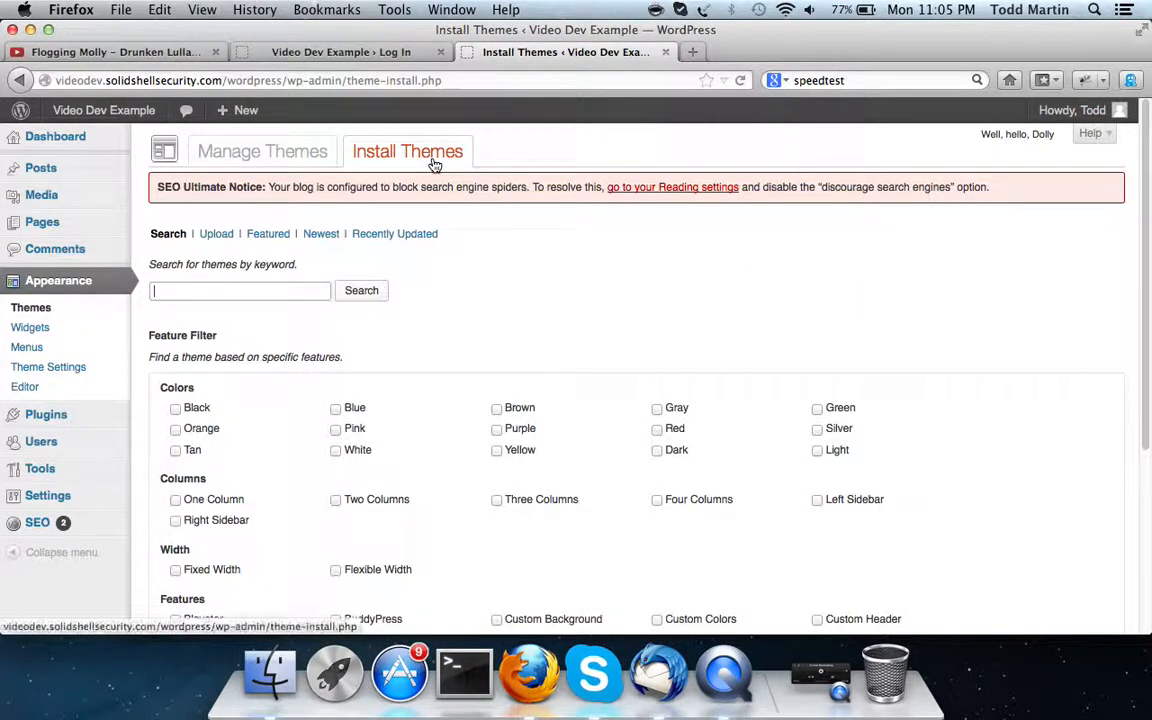
pyautogui.click(240, 288)
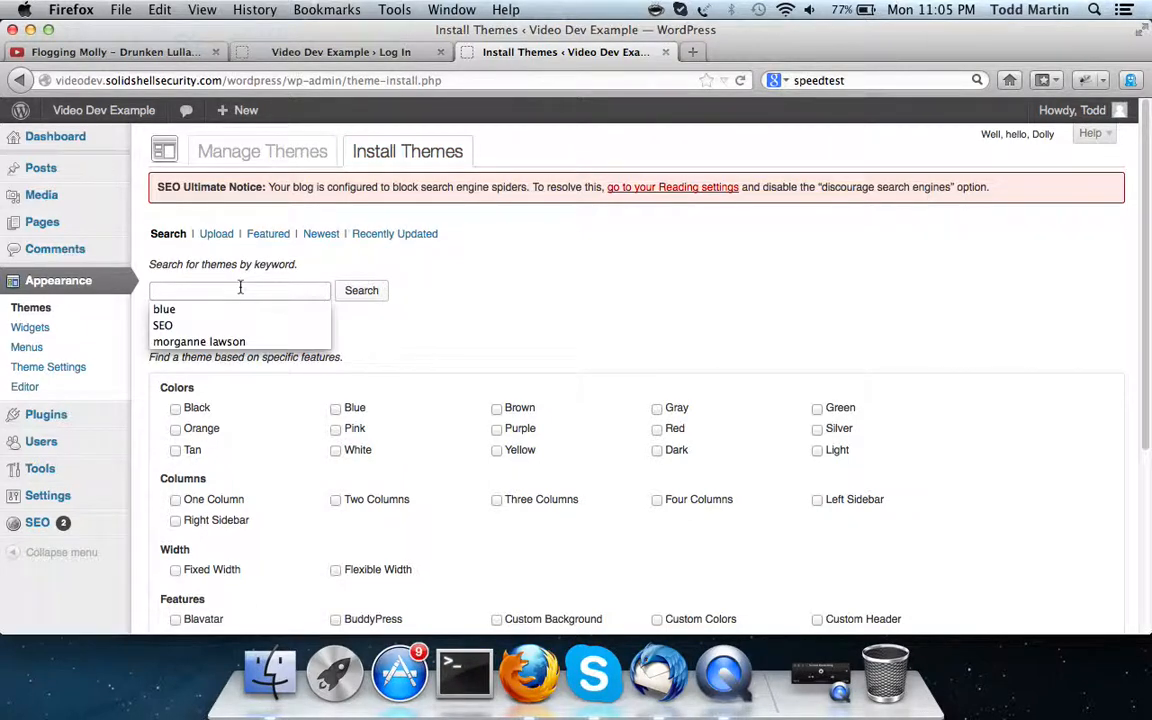
pyautogui.write('blue')
pyautogui.click(360, 290)
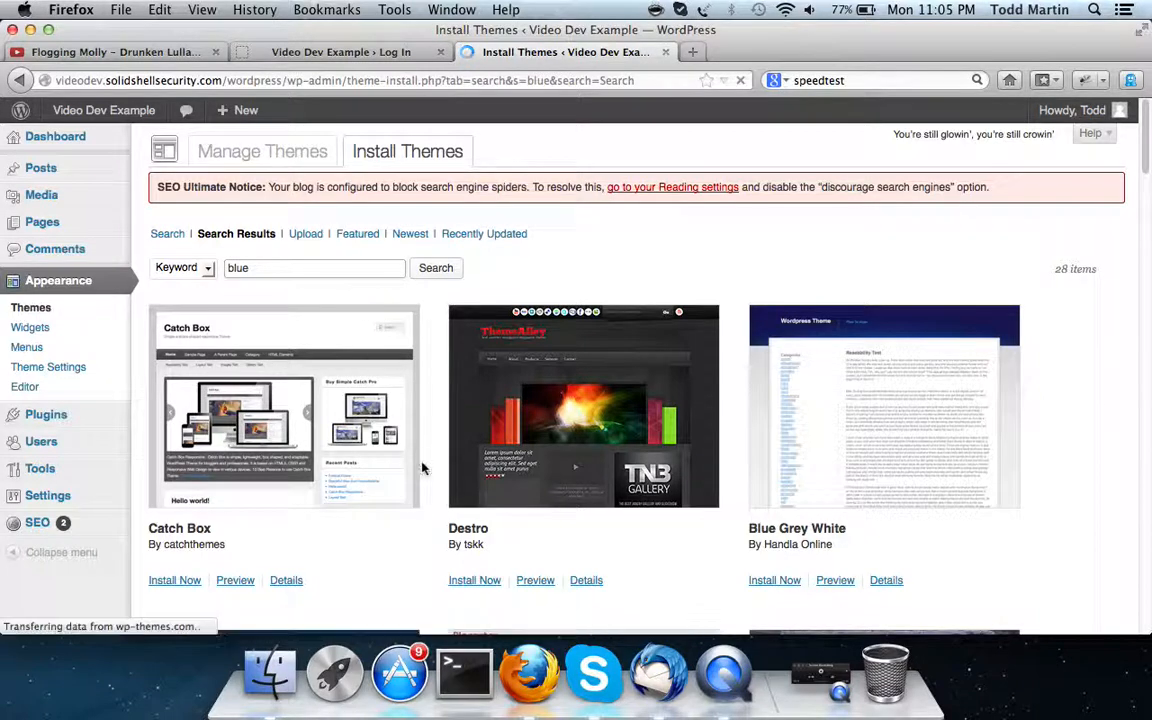
pyautogui.scroll(-4, 424, 465)
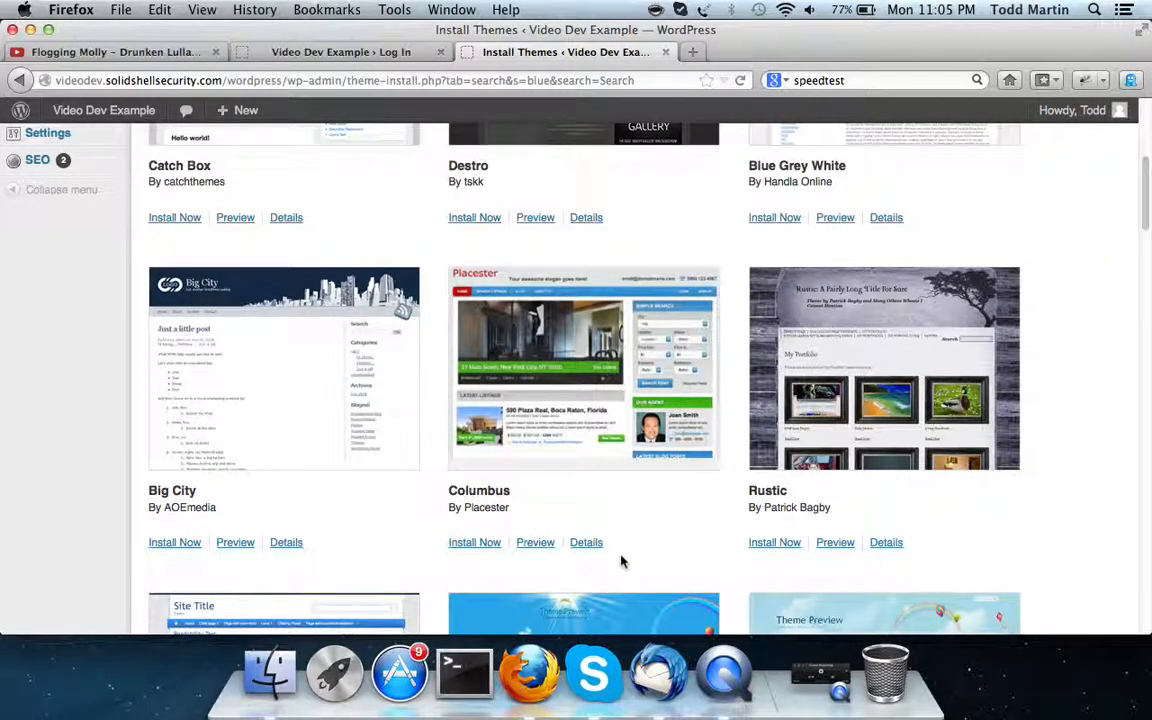
pyautogui.scroll(-2, 620, 561)
# Find themes filtered by Blue, Flexible Width, One Column, Blavatar and Seasonal; none match
pyautogui.click(18, 80)
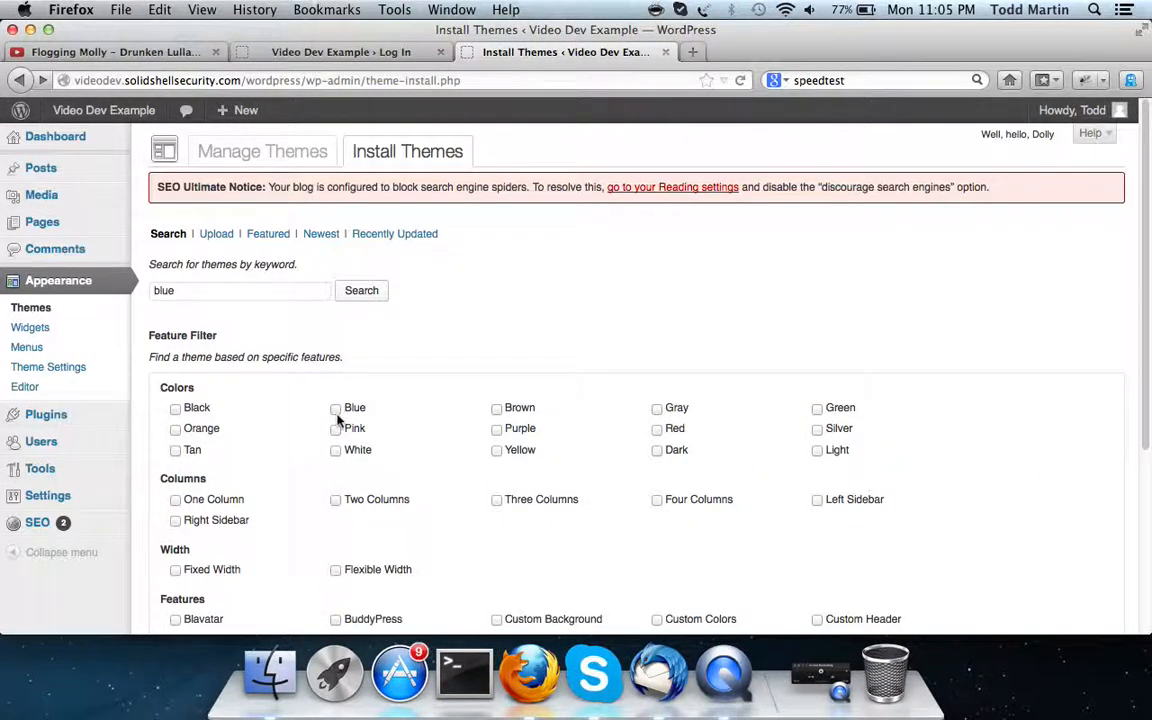
pyautogui.click(336, 410)
pyautogui.scroll(-3, 345, 418)
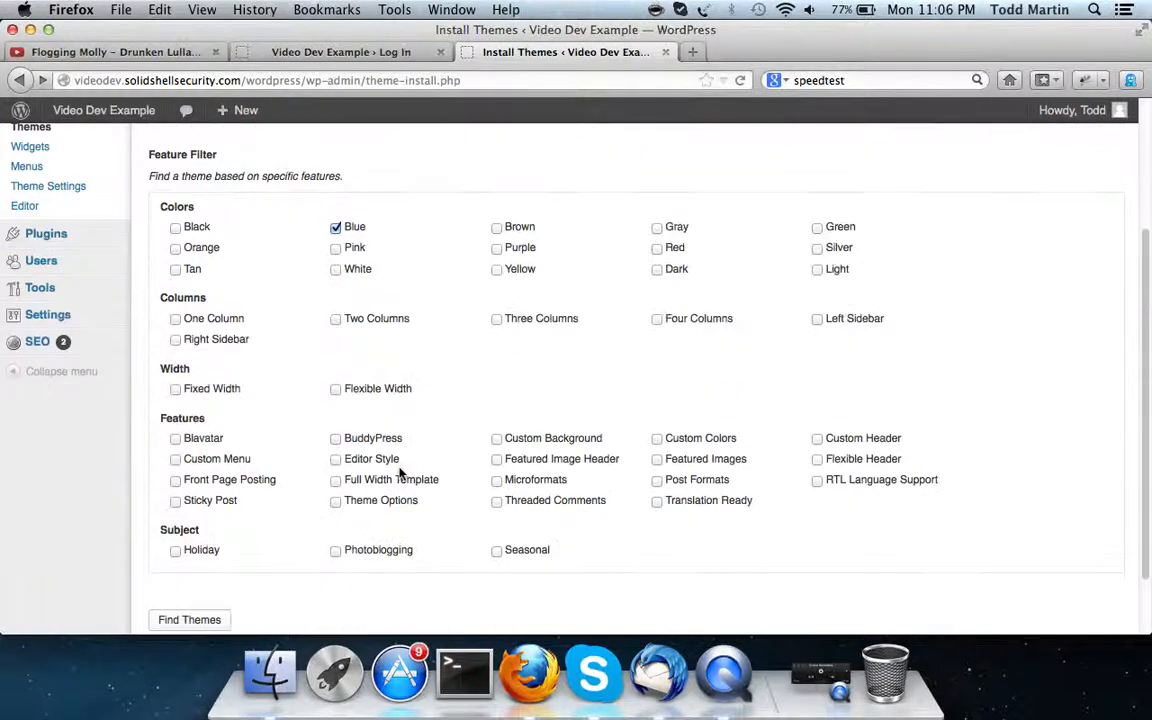
pyautogui.click(336, 389)
pyautogui.click(175, 318)
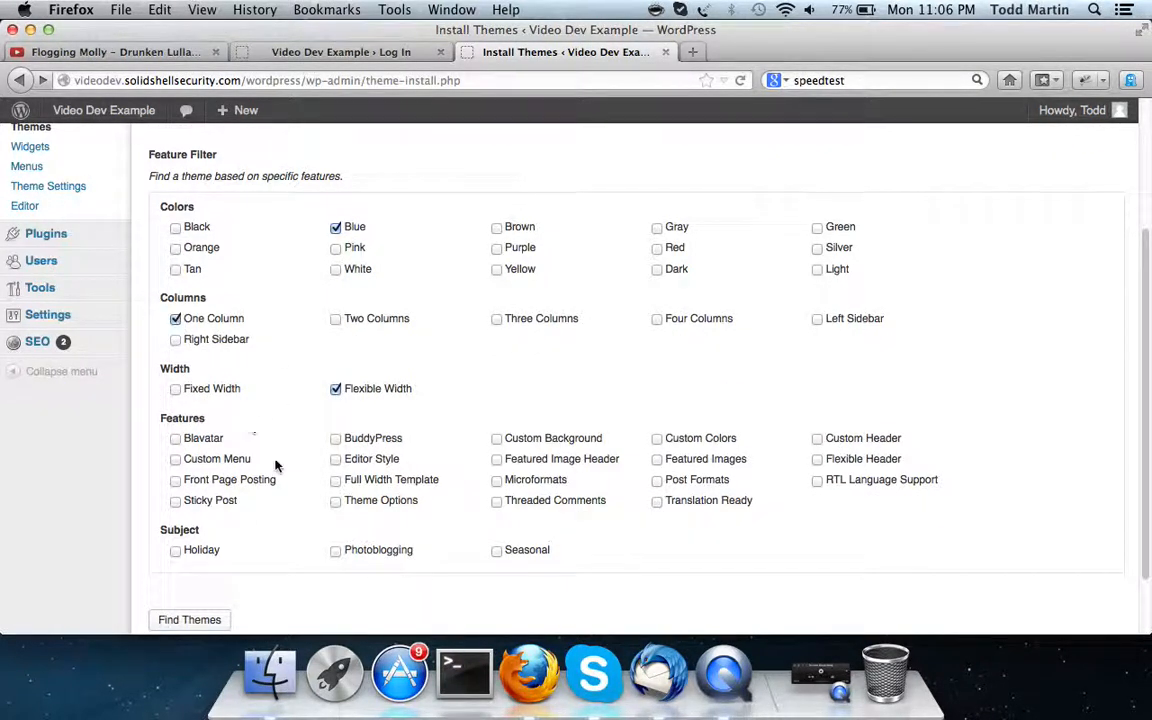
pyautogui.click(175, 438)
pyautogui.click(497, 550)
pyautogui.click(170, 620)
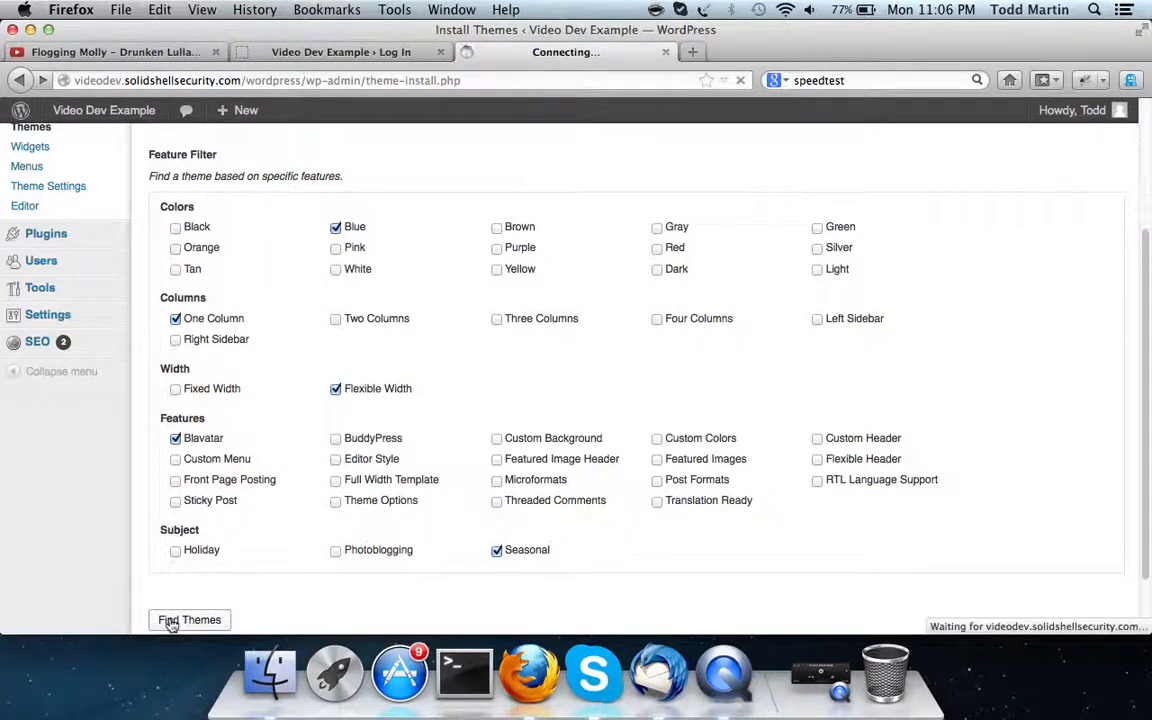
# Retry the feature search with Holiday instead of Seasonal and without Blavatar
pyautogui.click(19, 80)
pyautogui.click(497, 550)
pyautogui.click(175, 550)
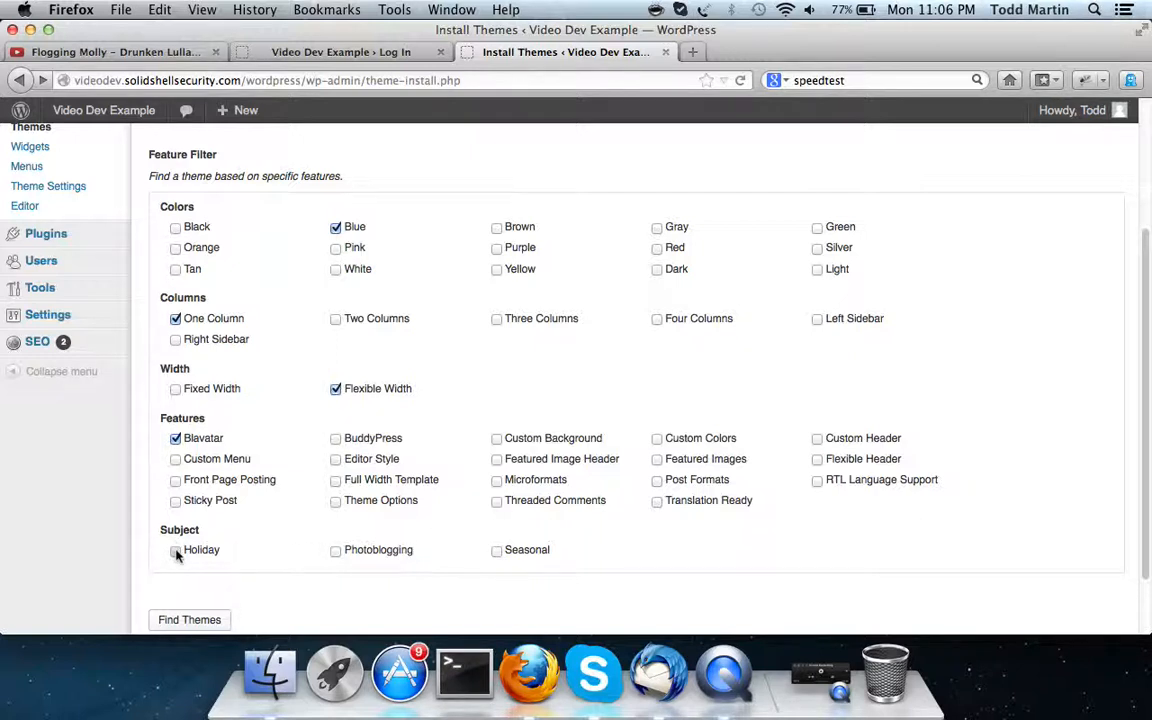
pyautogui.click(176, 440)
pyautogui.click(182, 623)
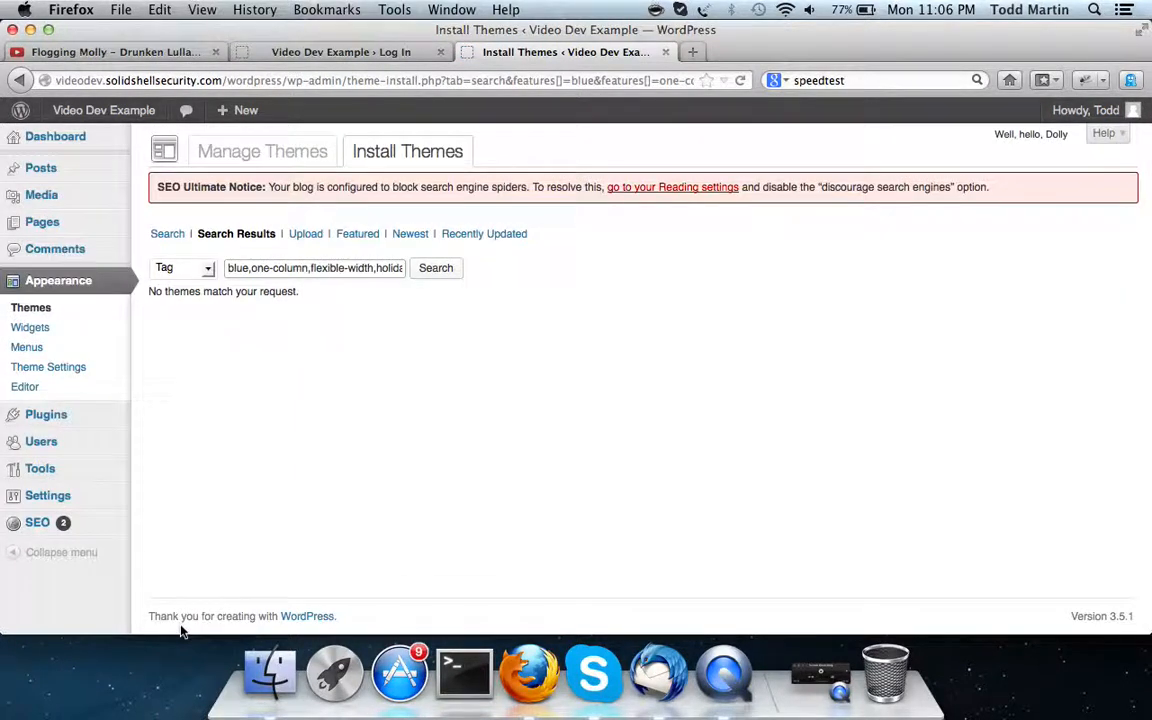
# Return to the filter form and bring up the Upload tab for installing a theme .zip
pyautogui.click(18, 79)
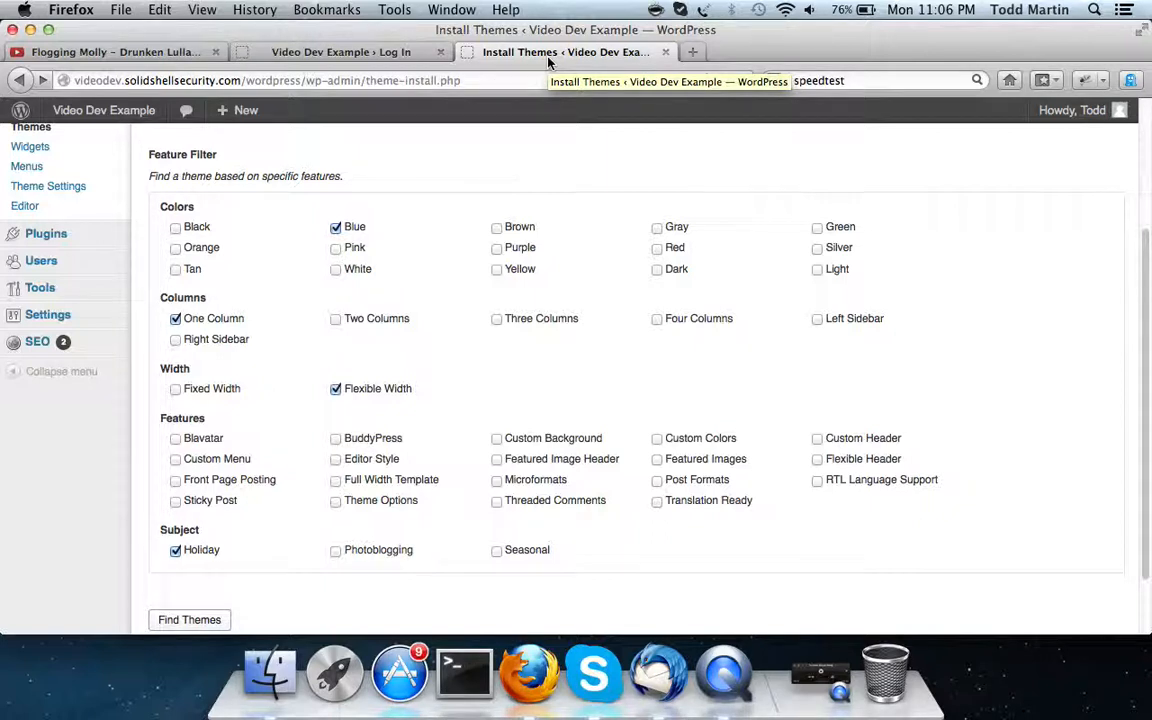
pyautogui.scroll(4, 553, 432)
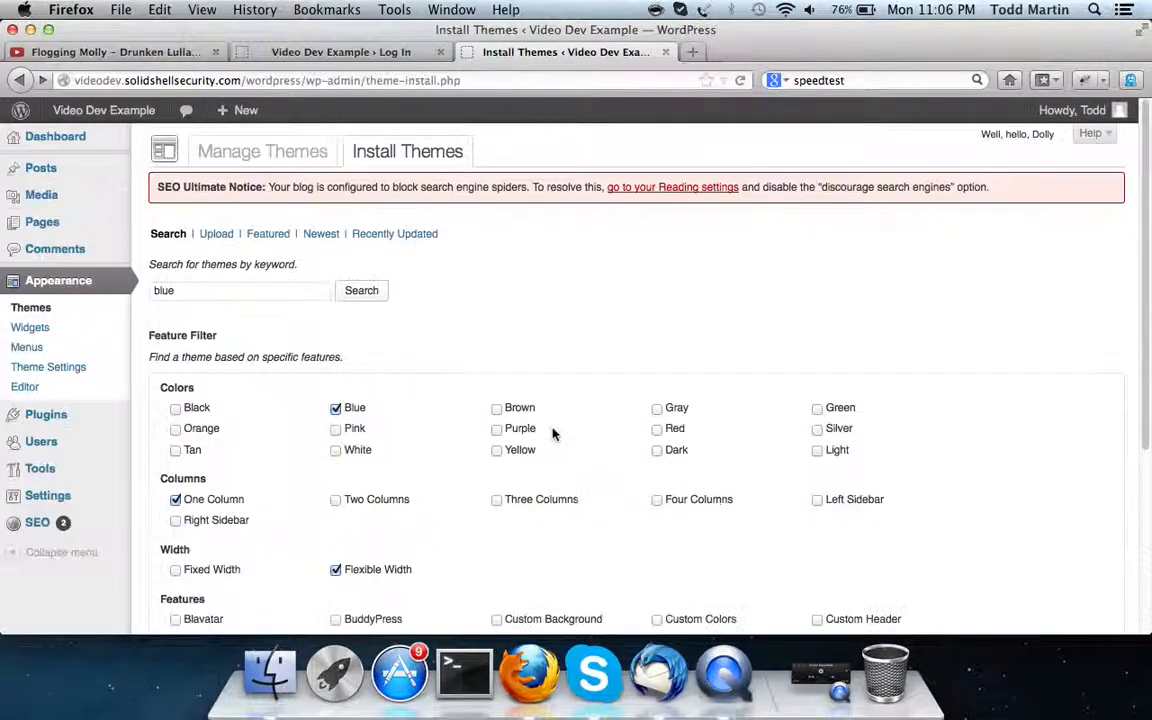
pyautogui.click(228, 240)
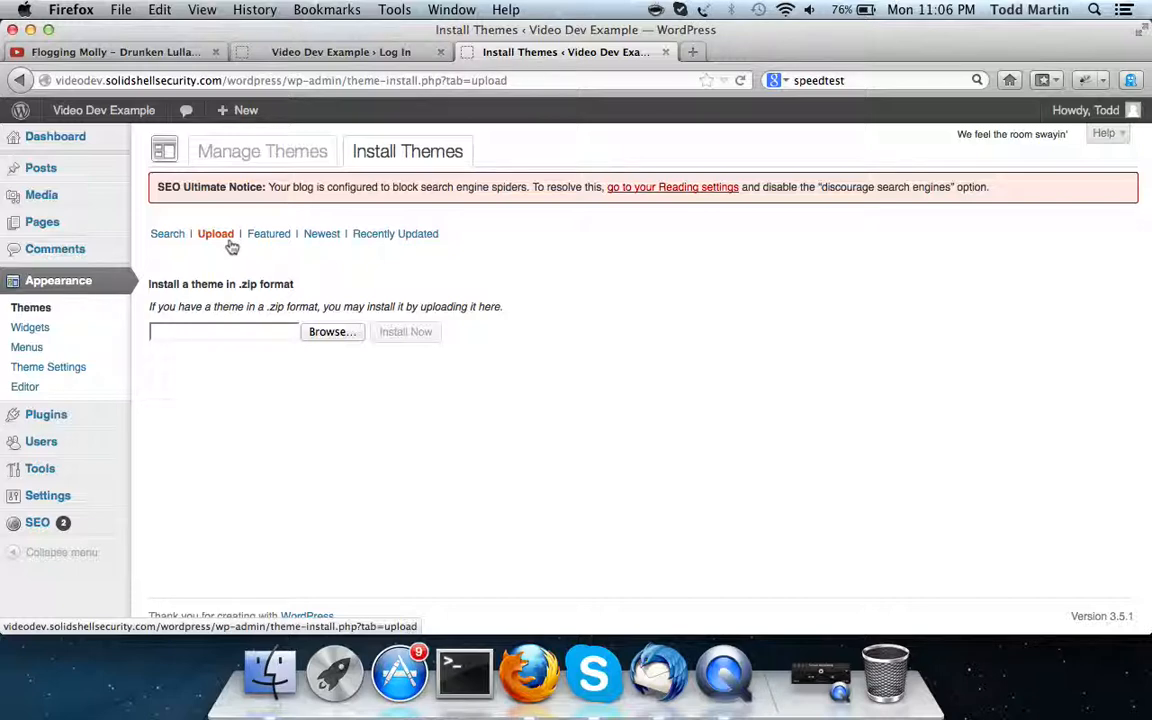
# Go to Plugins > Add New, view the Upload form, then return to the Search tab with popular tags
pyautogui.click(60, 415)
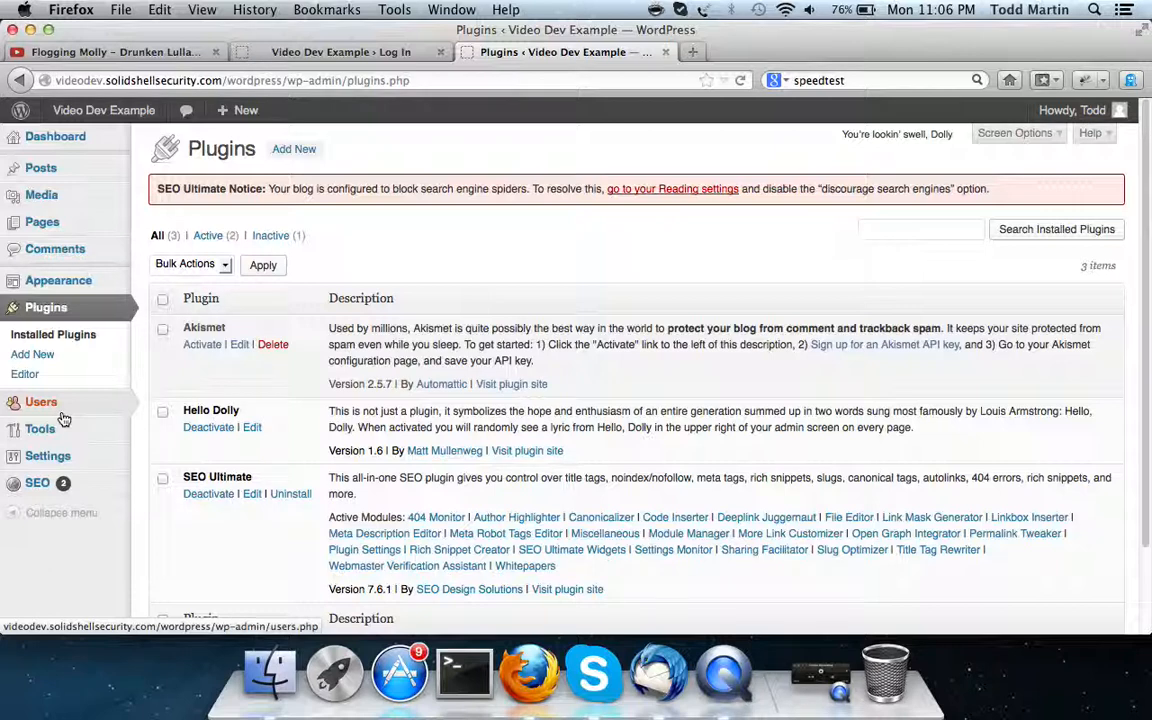
pyautogui.click(305, 154)
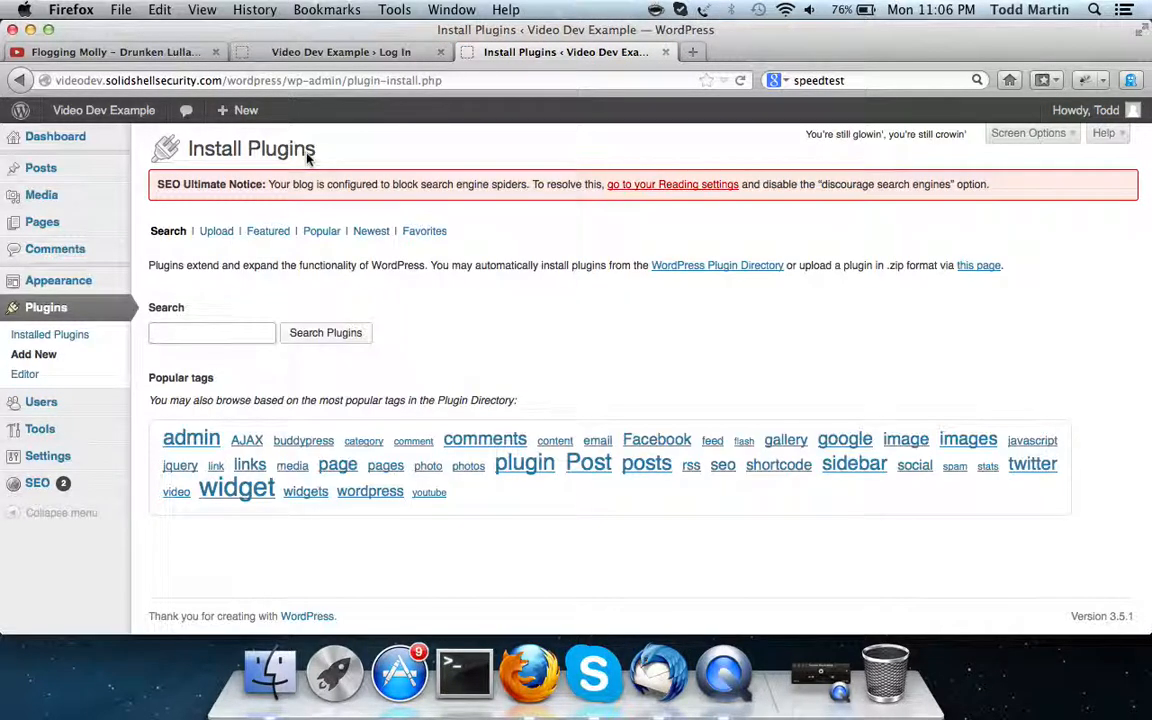
pyautogui.click(220, 232)
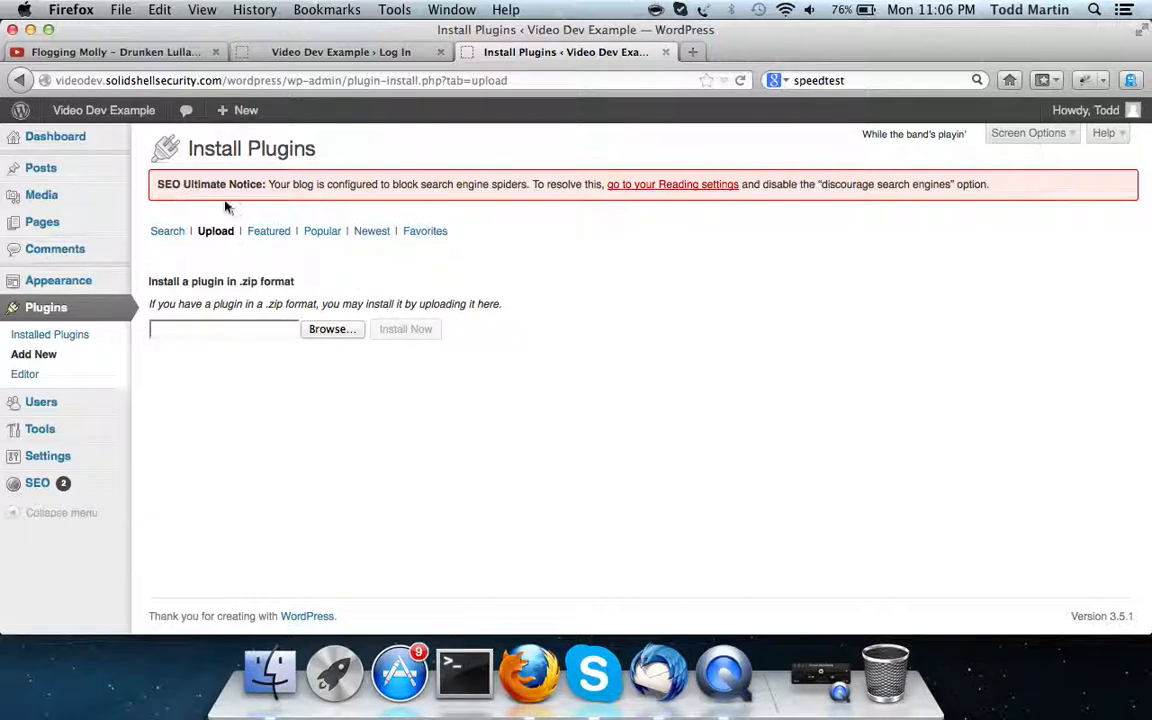
pyautogui.click(166, 231)
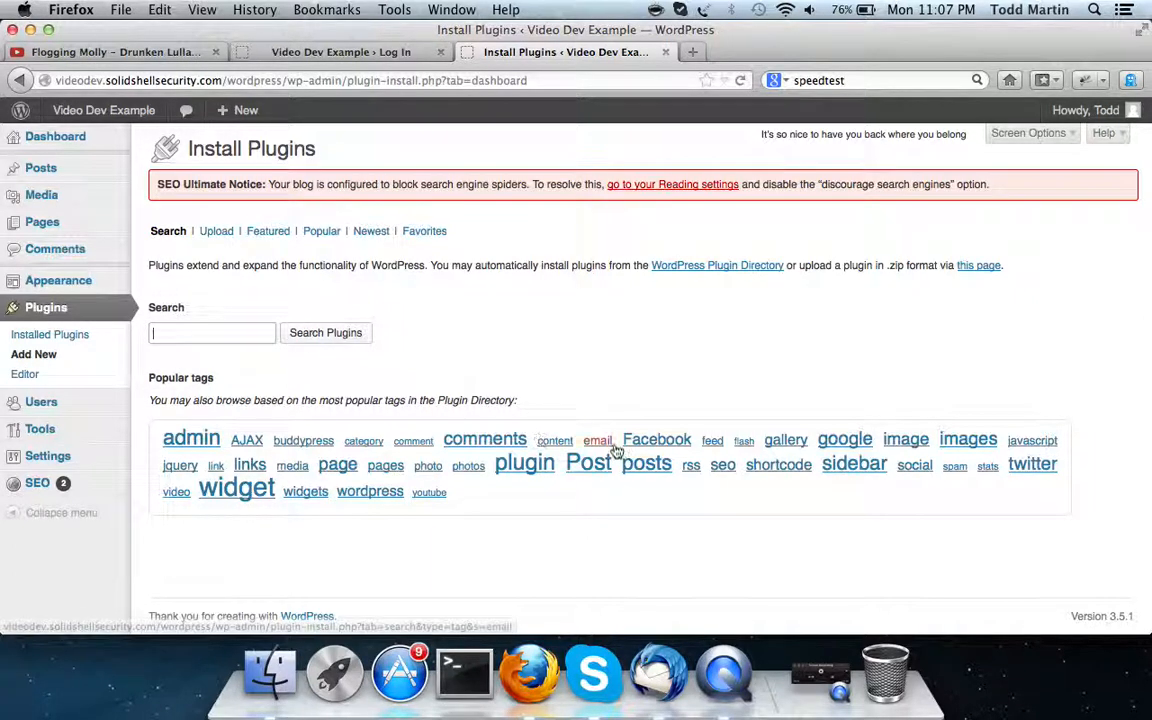
# Search the plugin directory for 'facebook'
pyautogui.write('f')
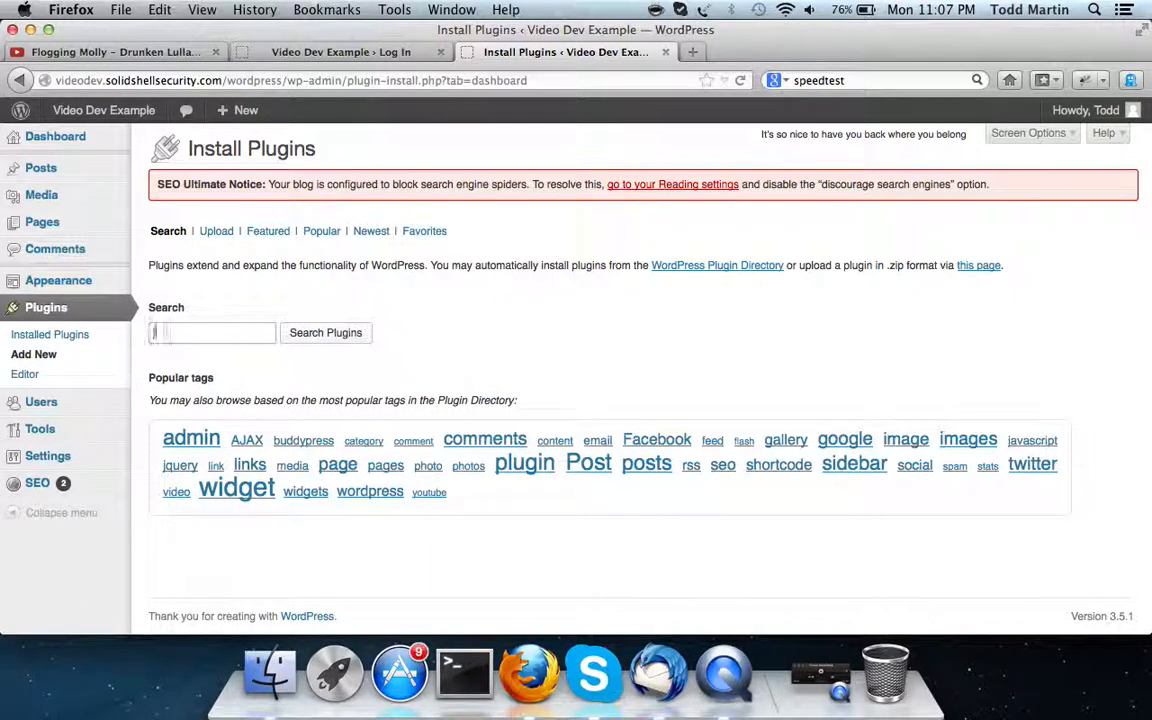
pyautogui.write('acebook')
pyautogui.click(340, 338)
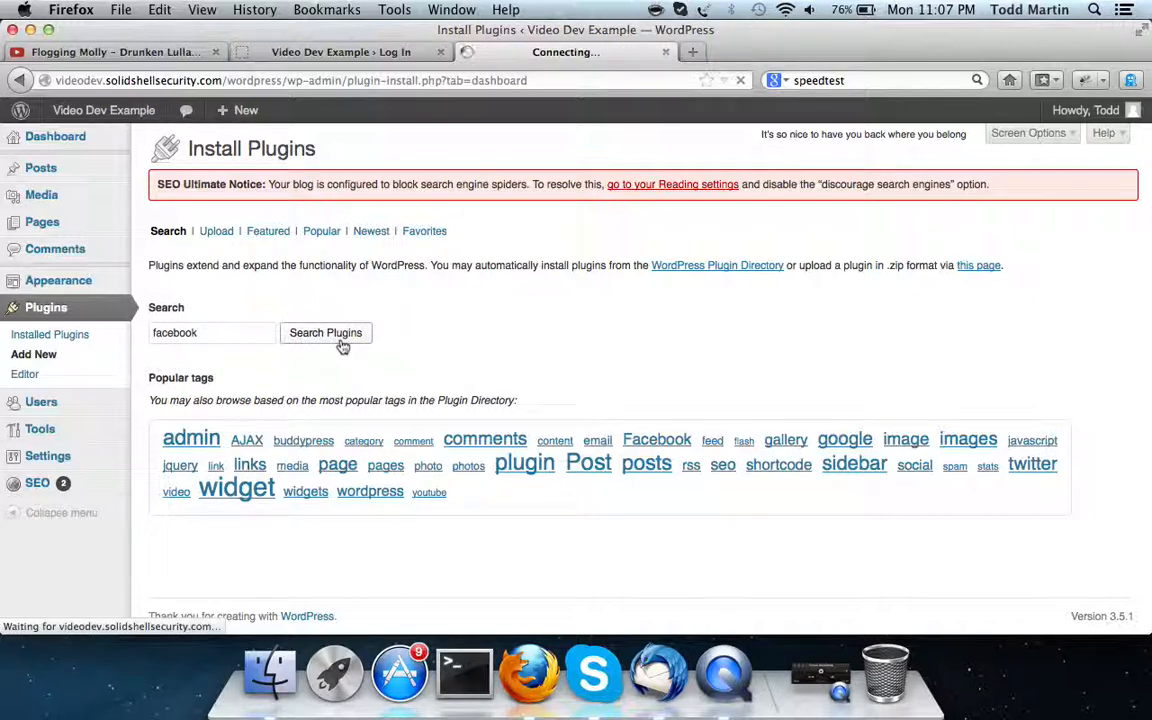